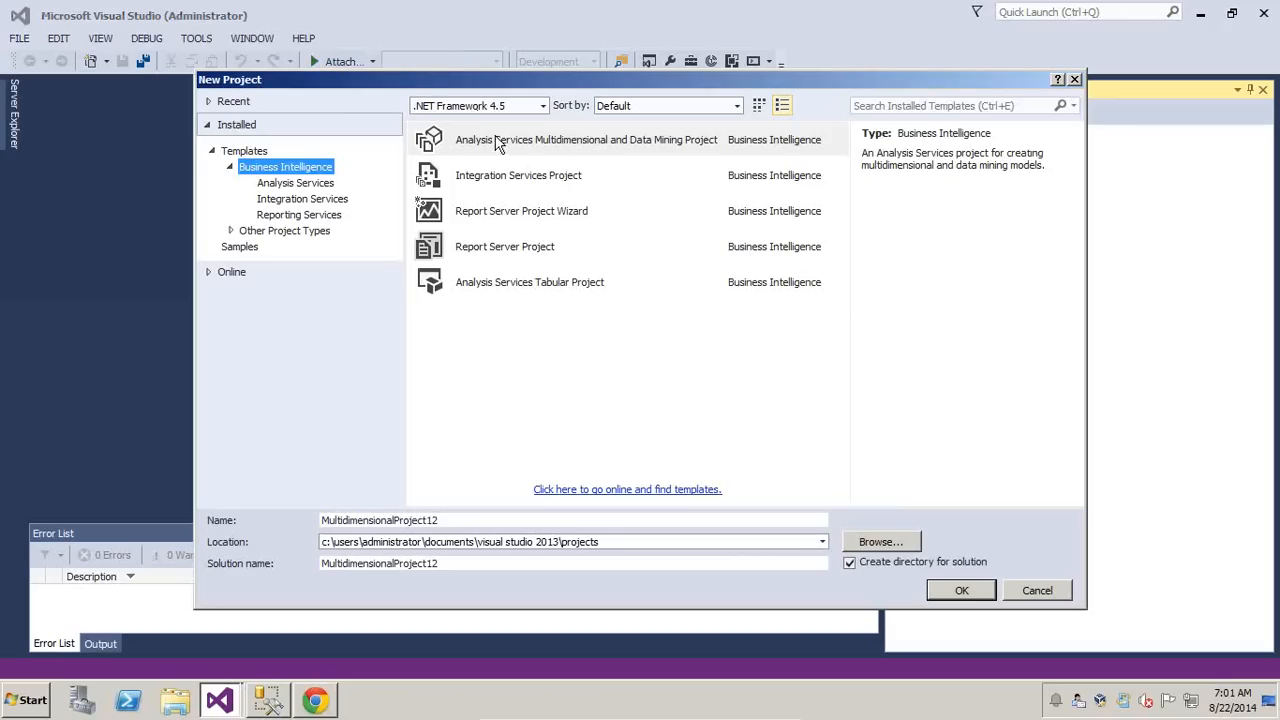
Create an Analysis Services Multidimensional and Data Mining project and start a new data source in it
click(497, 148)
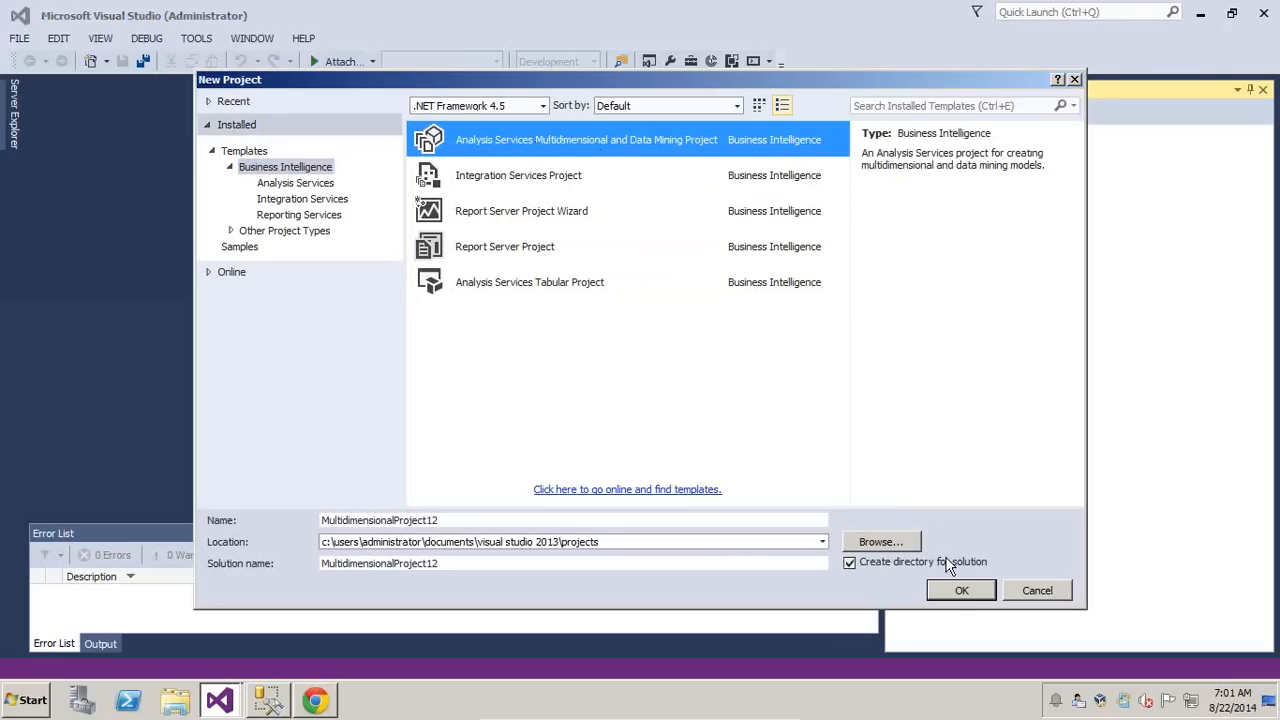
click(960, 591)
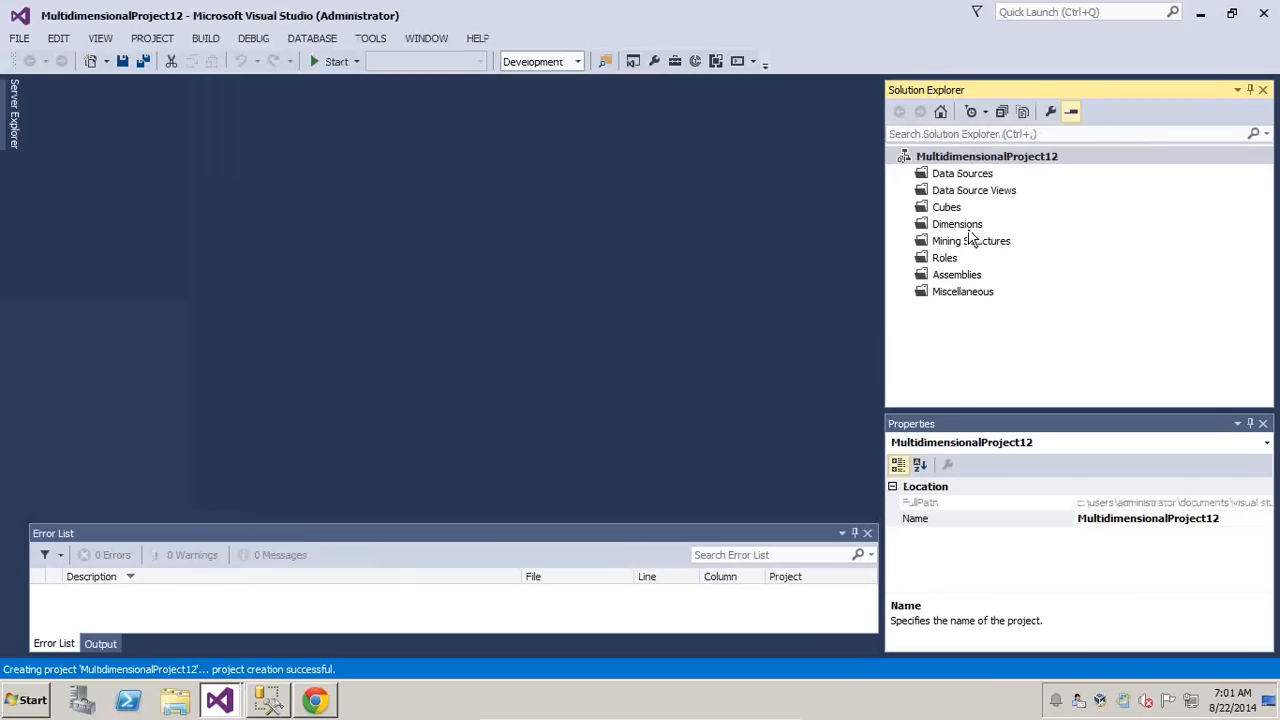
right_click(964, 177)
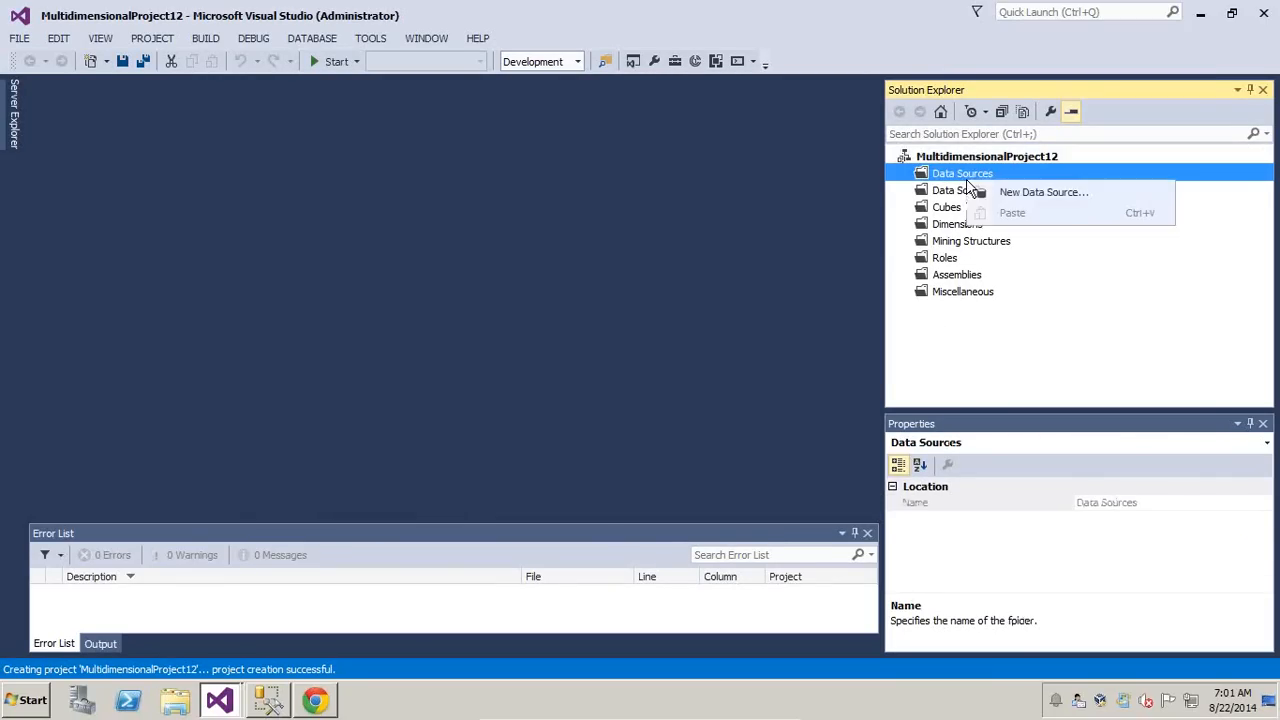
click(990, 195)
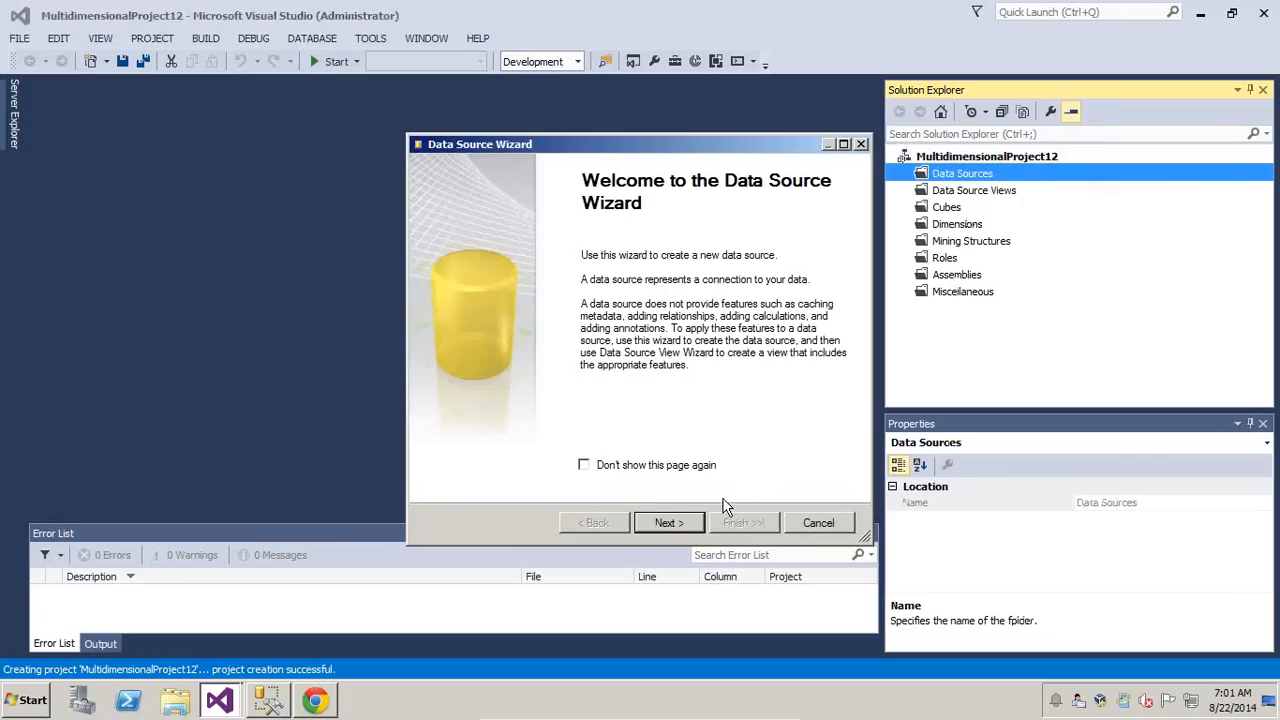
click(688, 526)
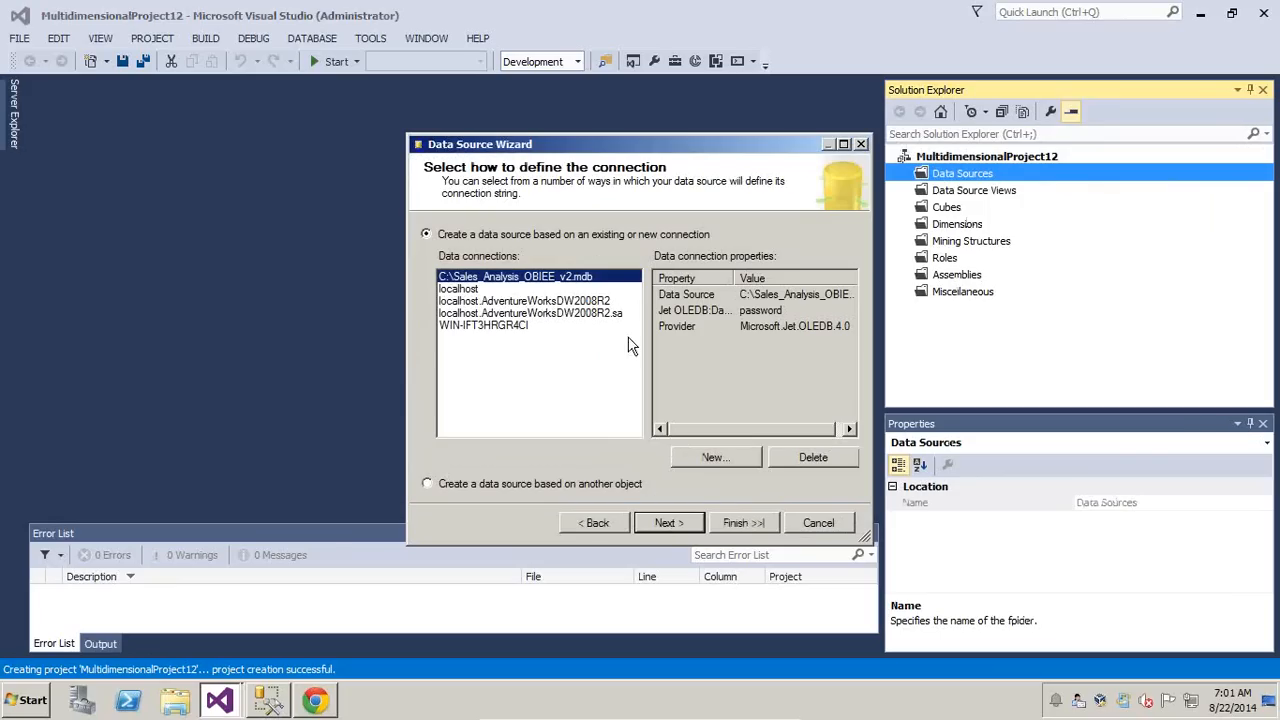
Create the data source from the localhost.AdventureWorksDW2008R2 connection, using the service account for impersonation, and name it Named Query Example
click(484, 301)
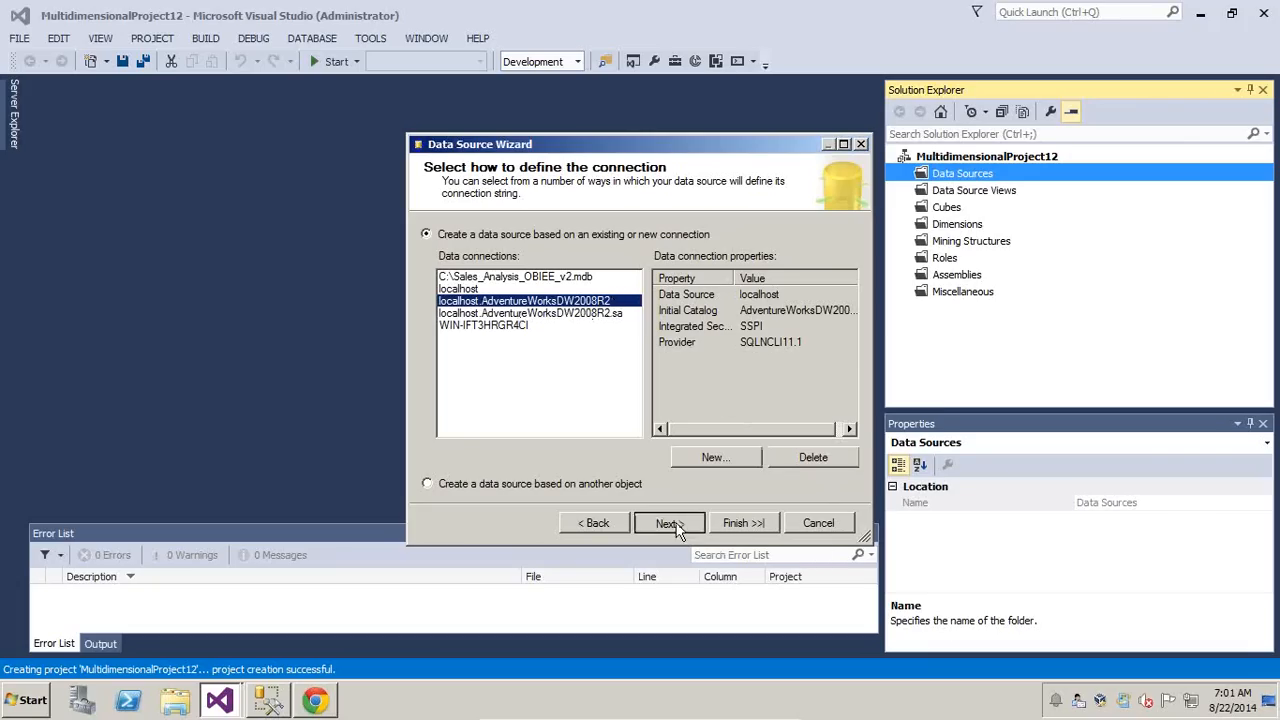
click(670, 523)
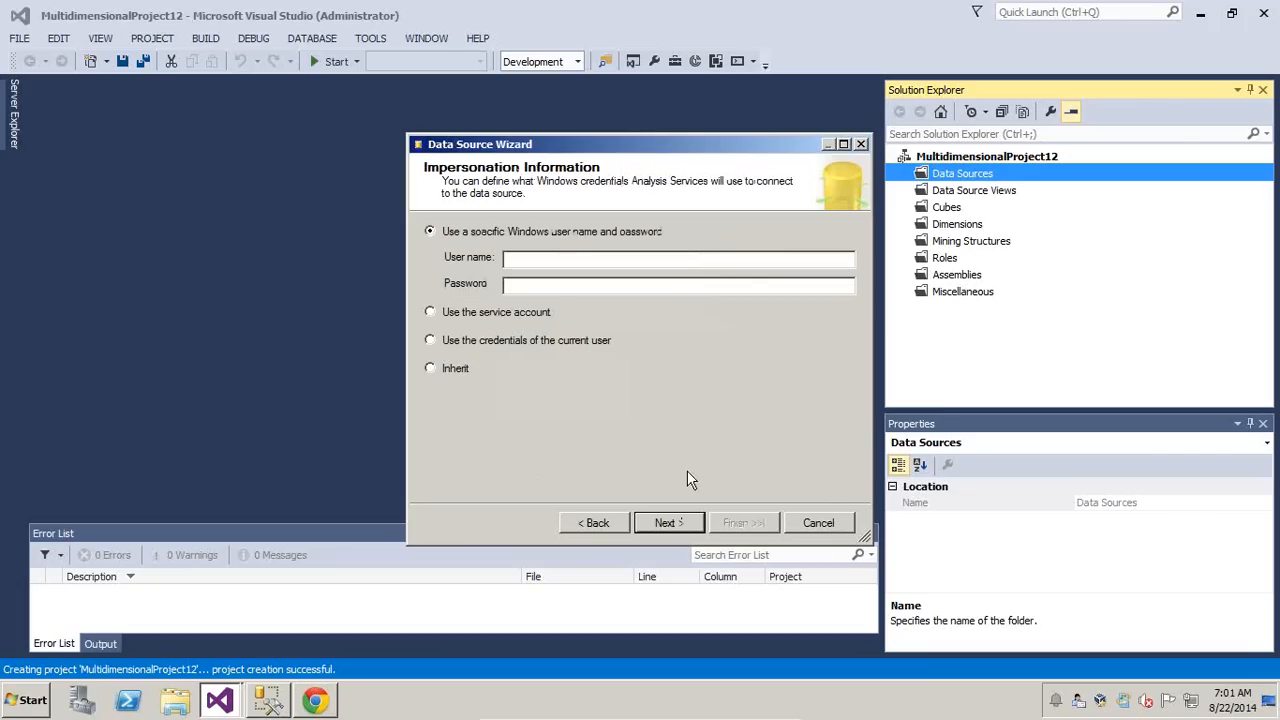
click(430, 313)
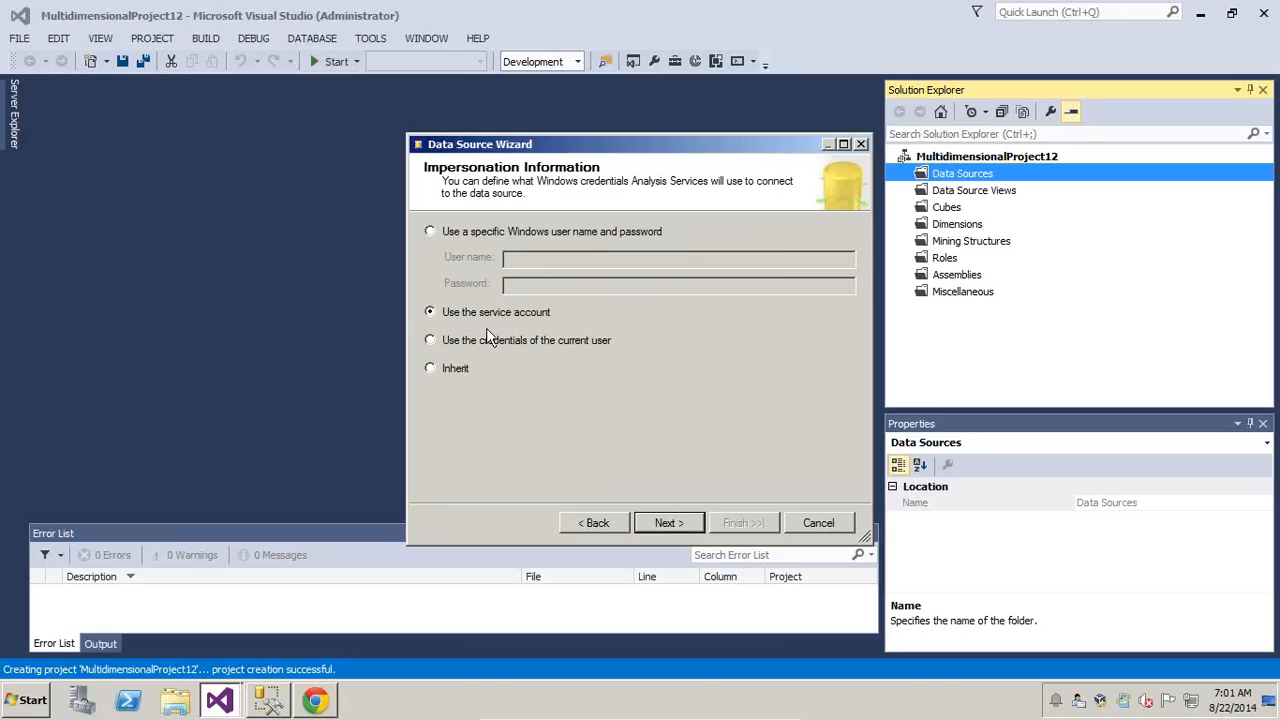
click(670, 523)
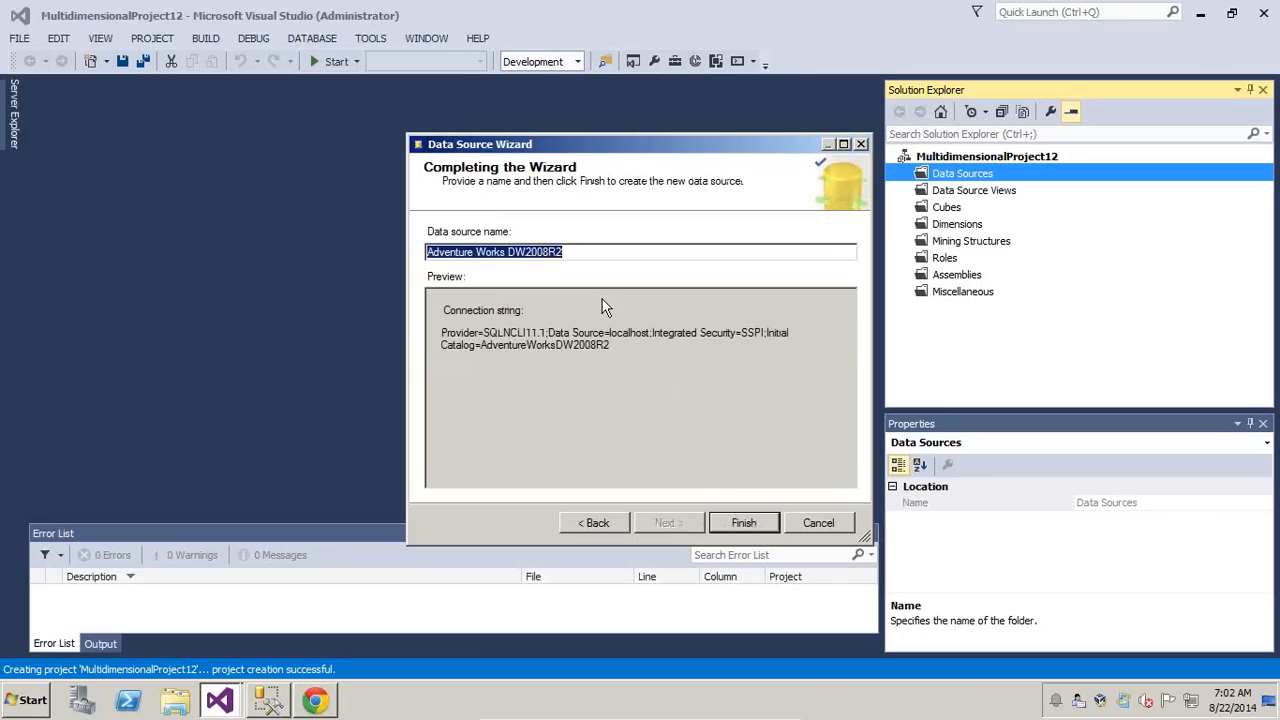
text(Named Que)
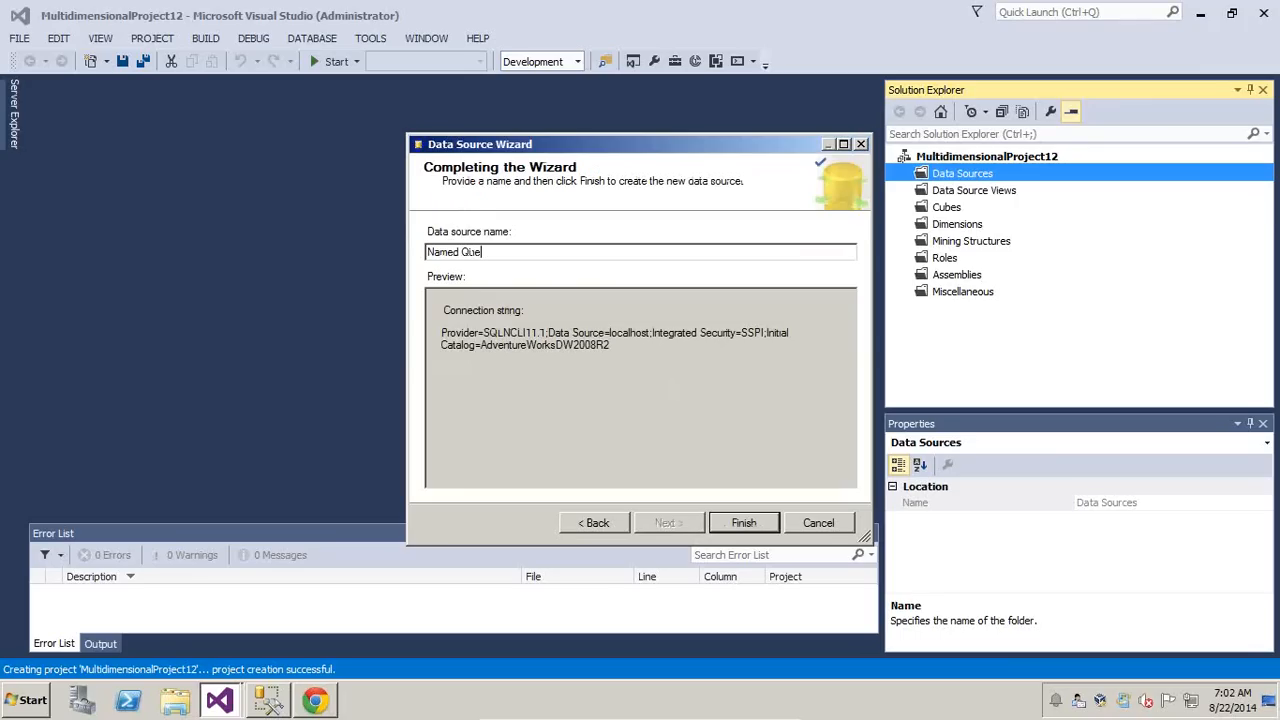
text(ry Example)
click(745, 523)
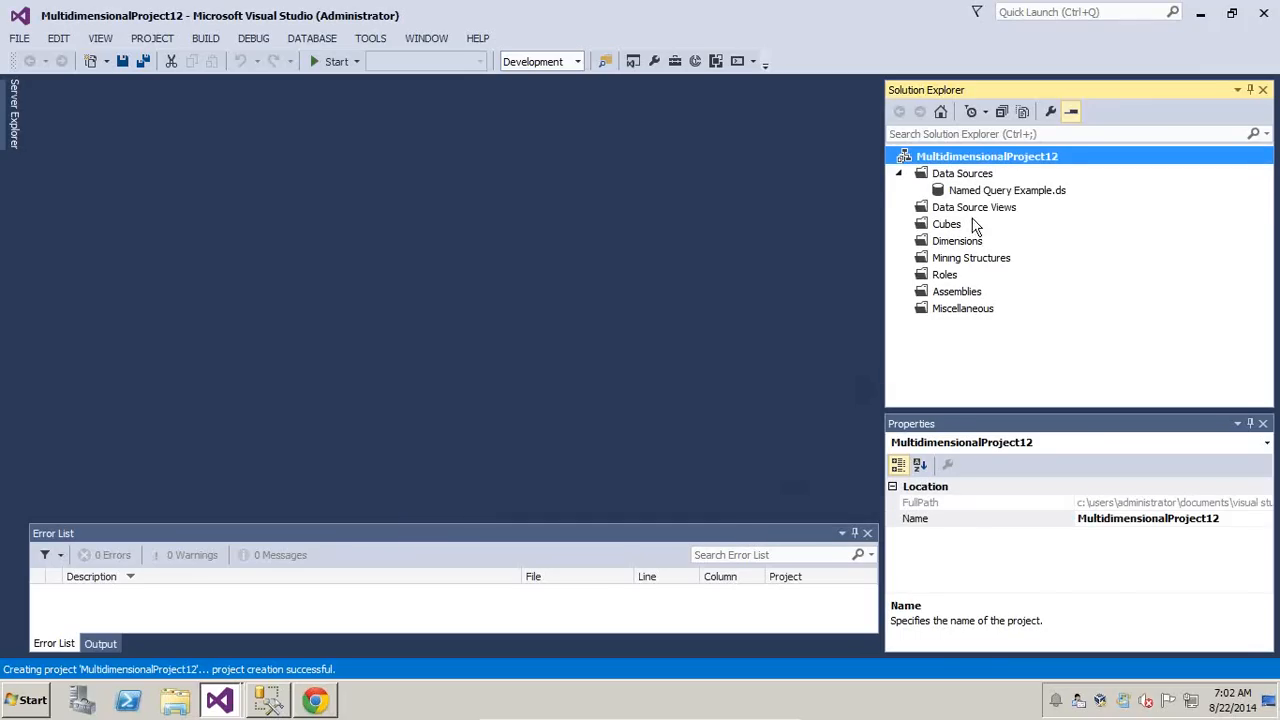
Open the Named Query Example data source and test its database connection
click(1005, 192)
right_click(1004, 190)
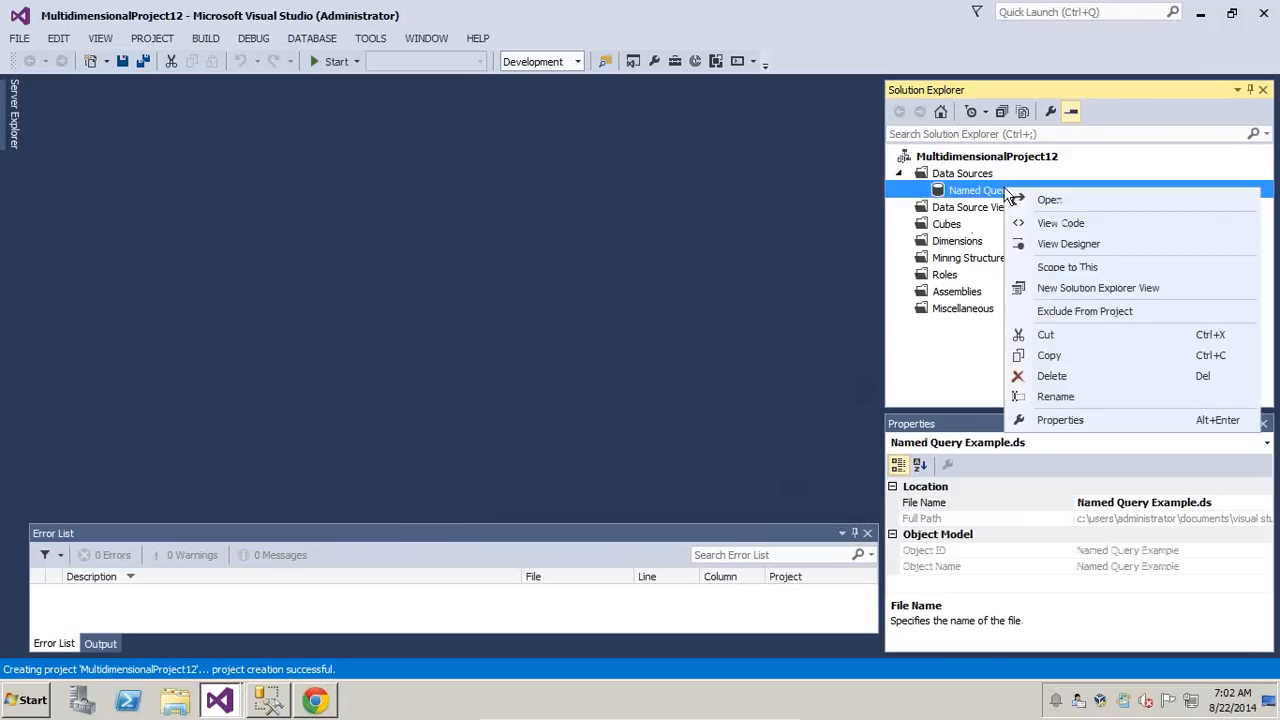
click(1060, 201)
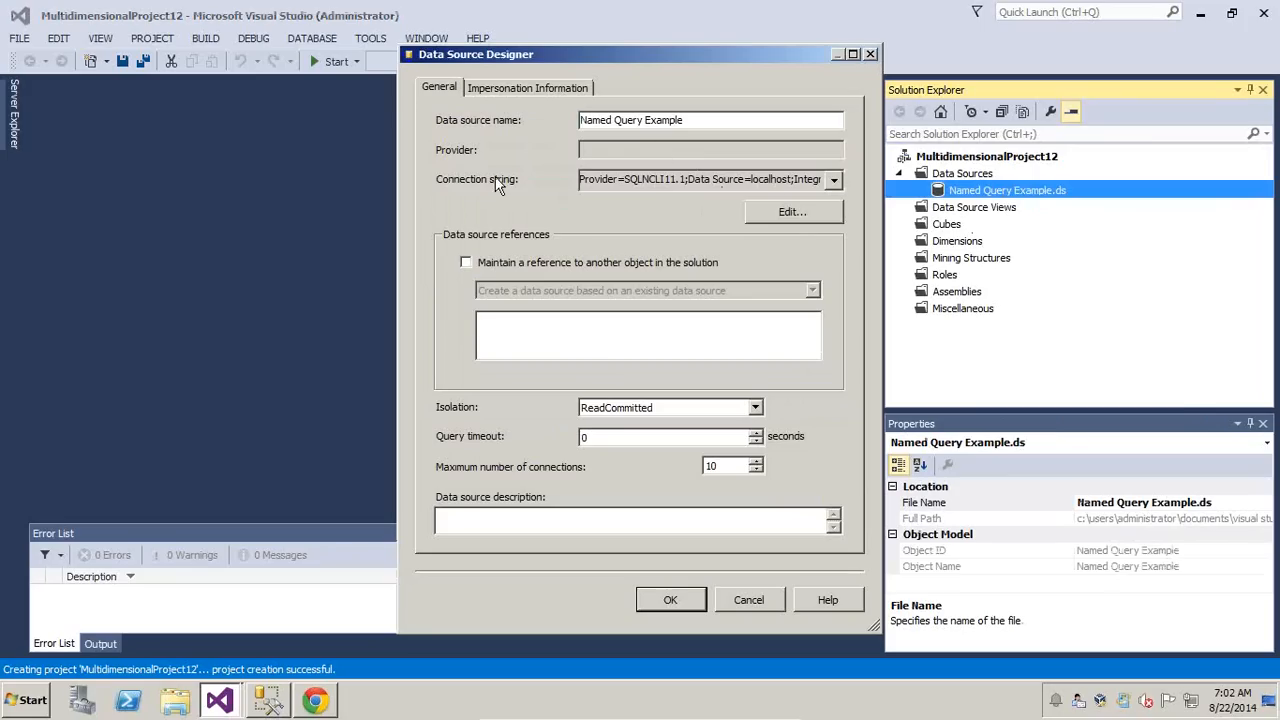
click(788, 216)
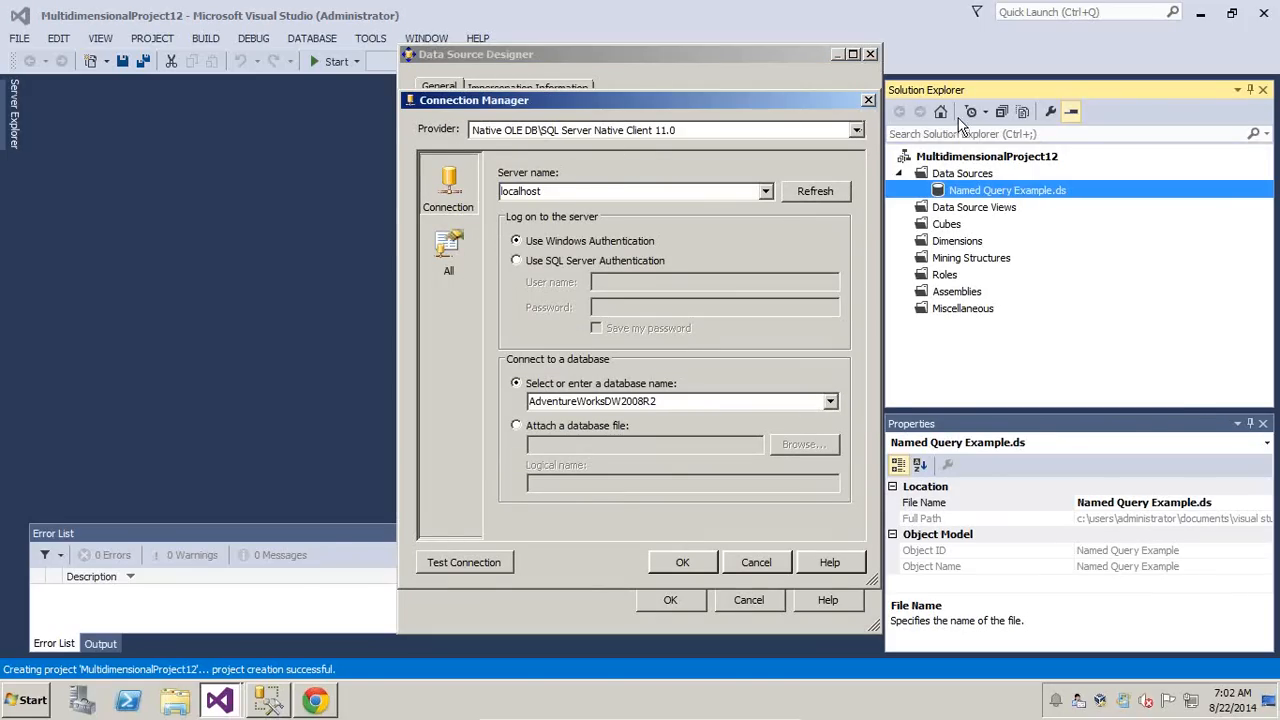
drag(632, 102, 1047, 111)
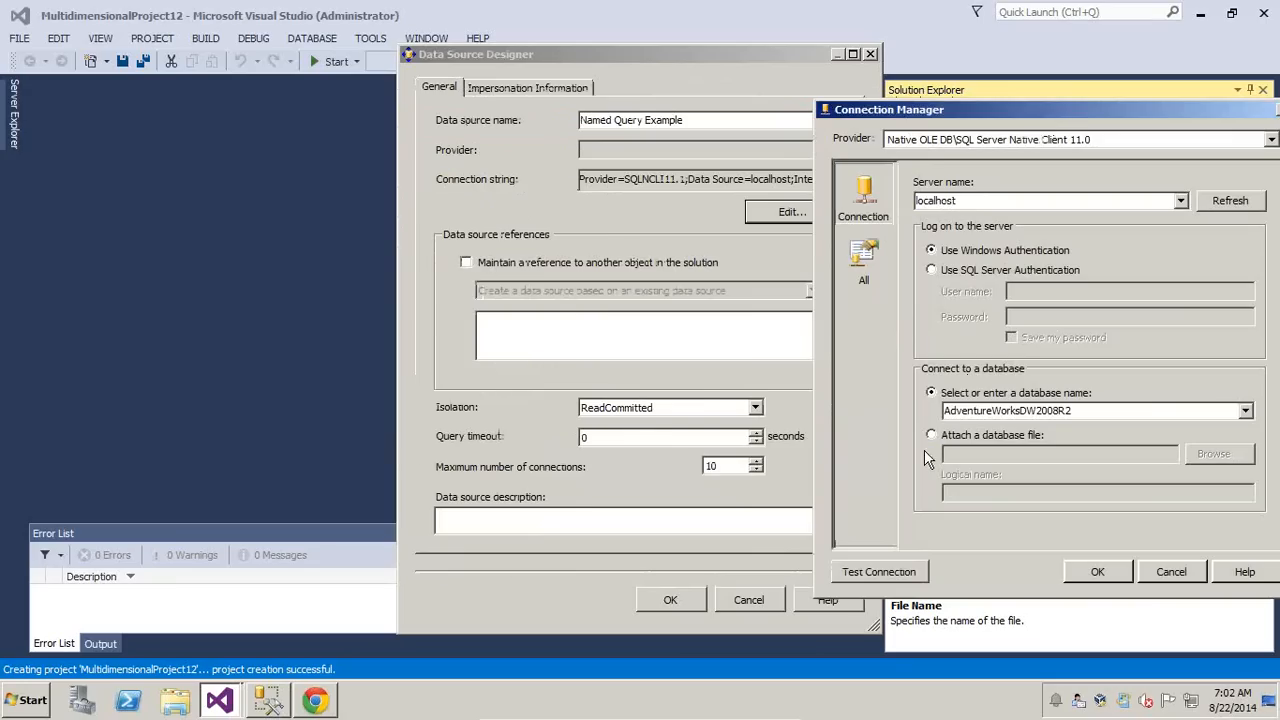
click(880, 573)
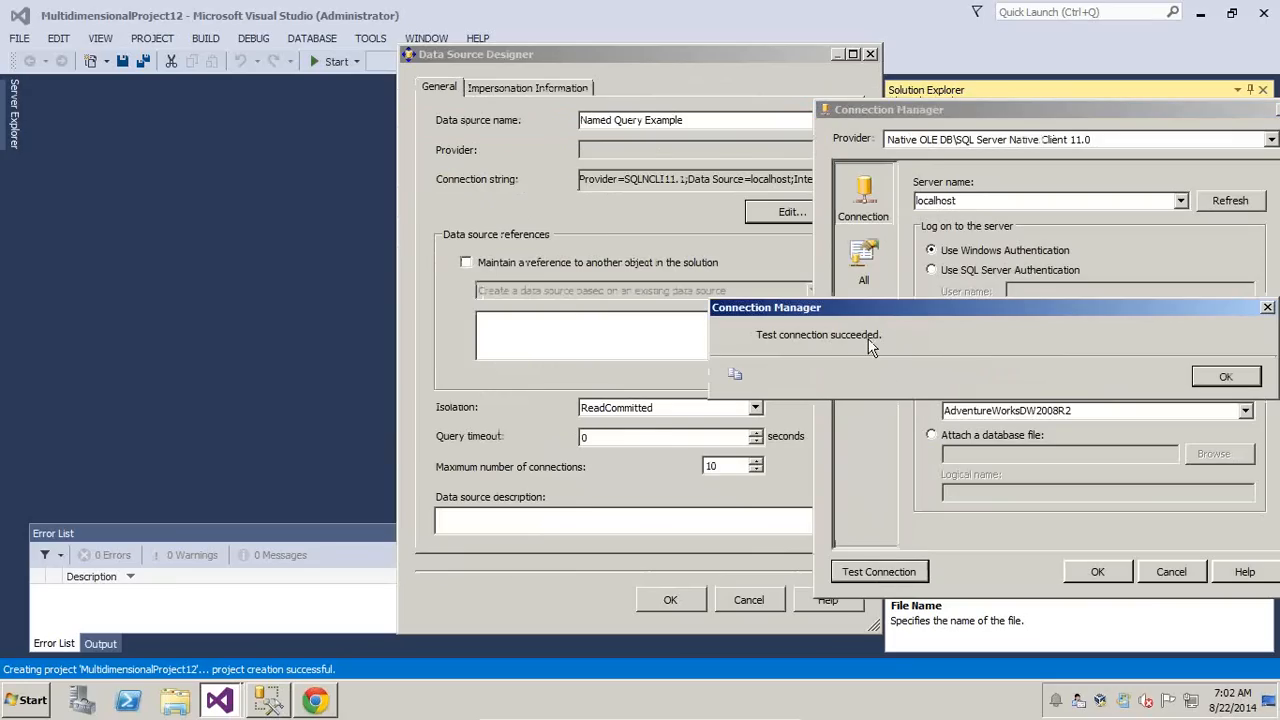
click(1236, 384)
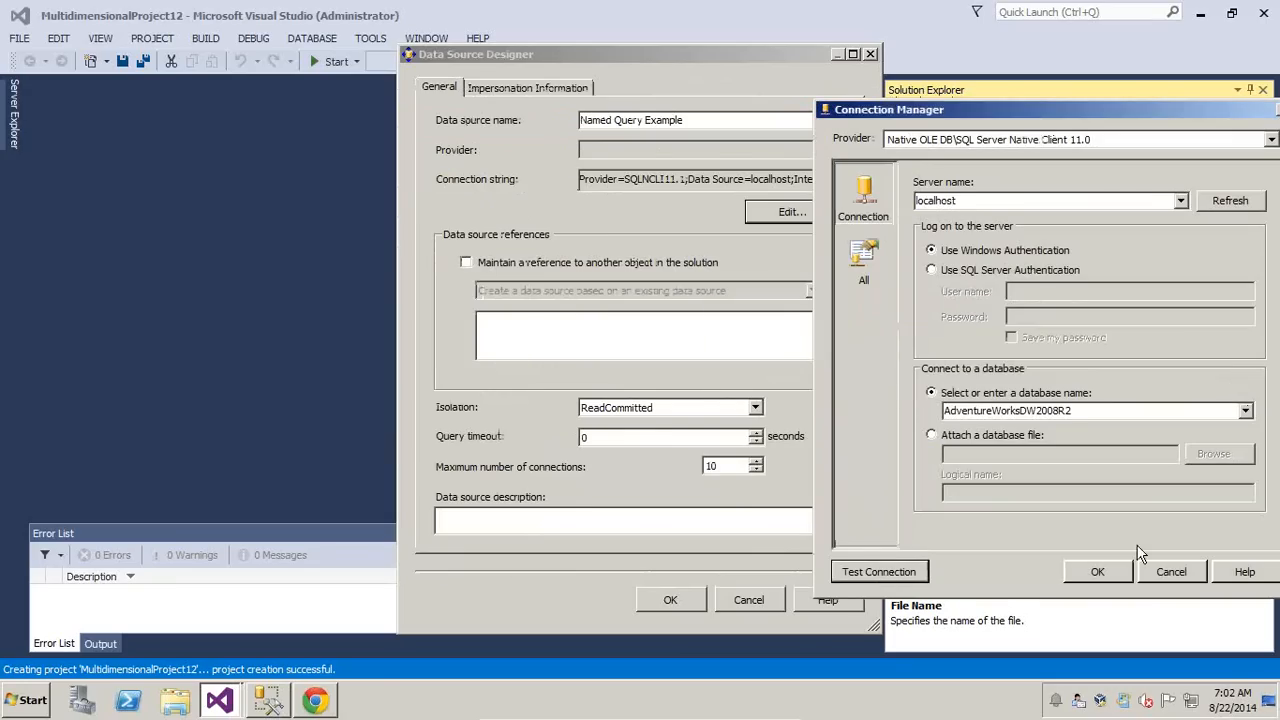
click(1112, 574)
click(688, 602)
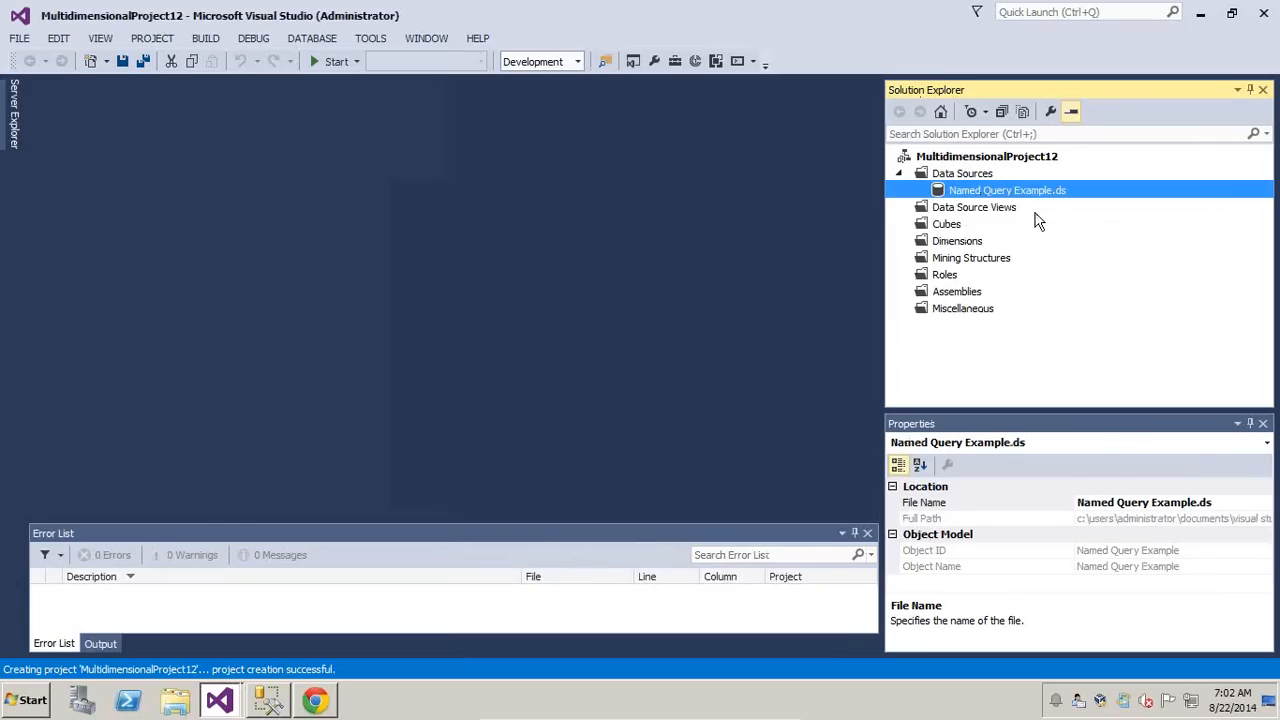
Start a new data source view based on the Named Query Example data source
click(993, 214)
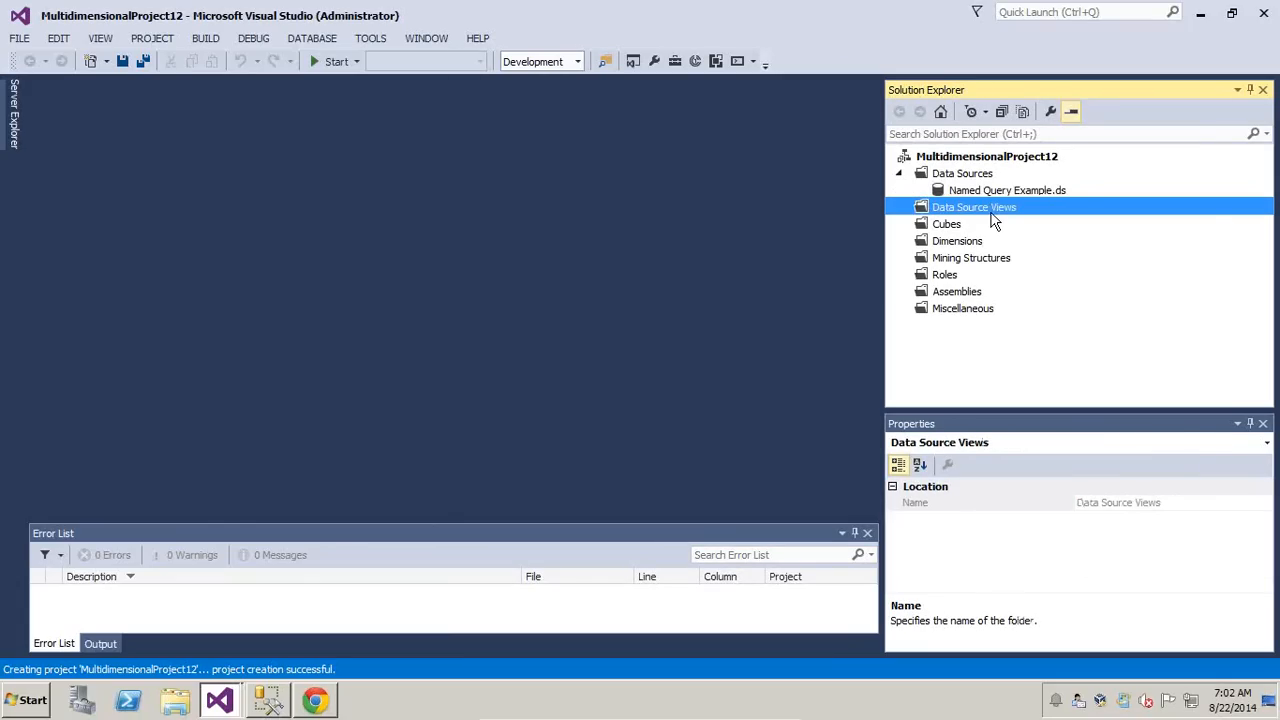
right_click(993, 221)
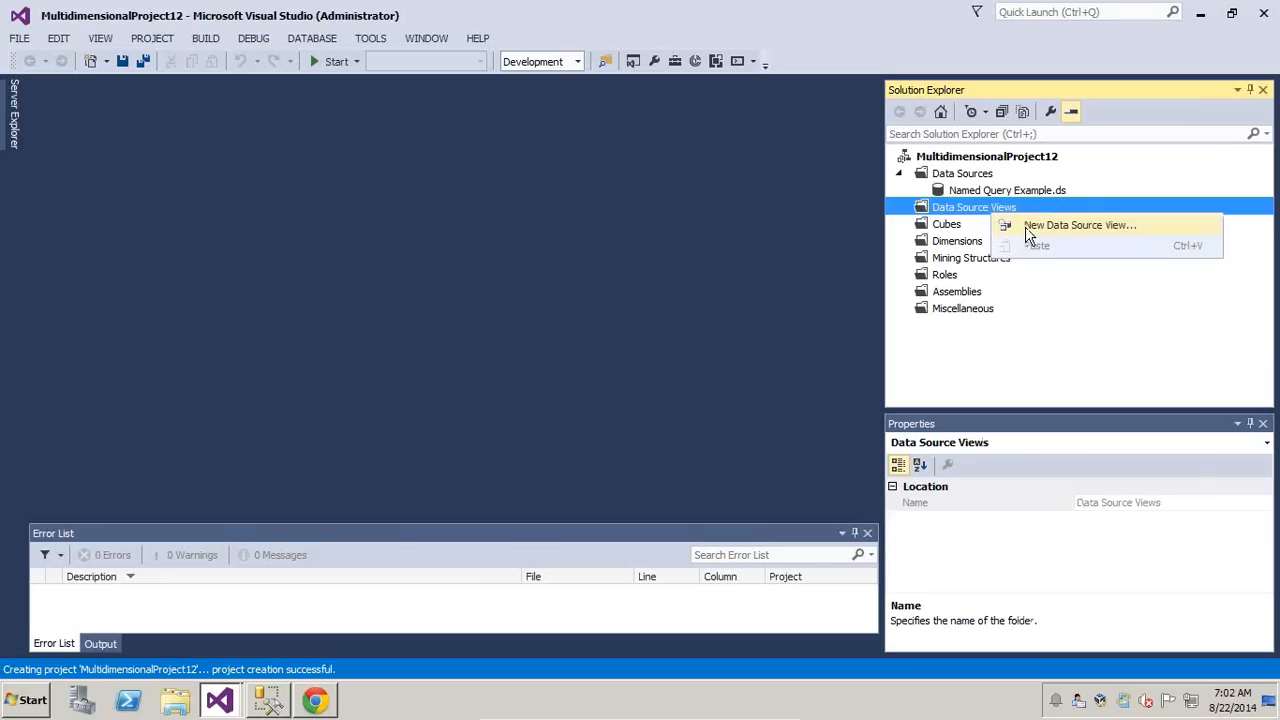
click(1029, 230)
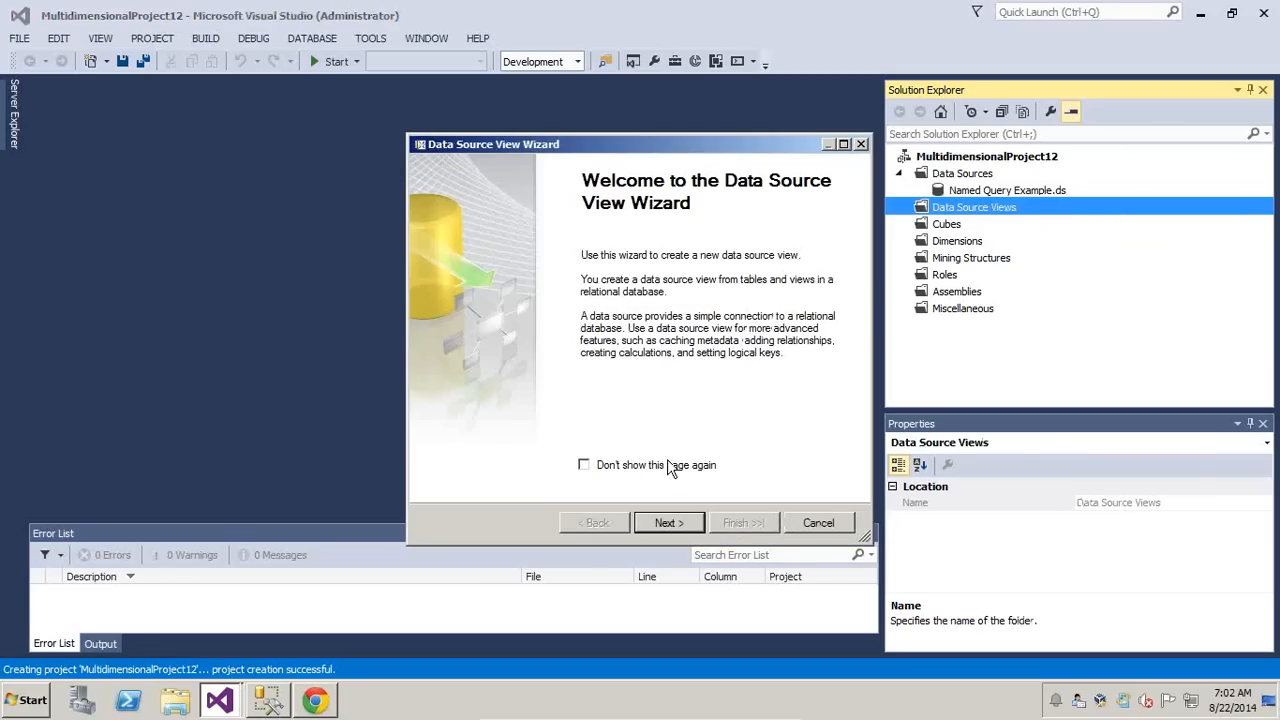
click(665, 523)
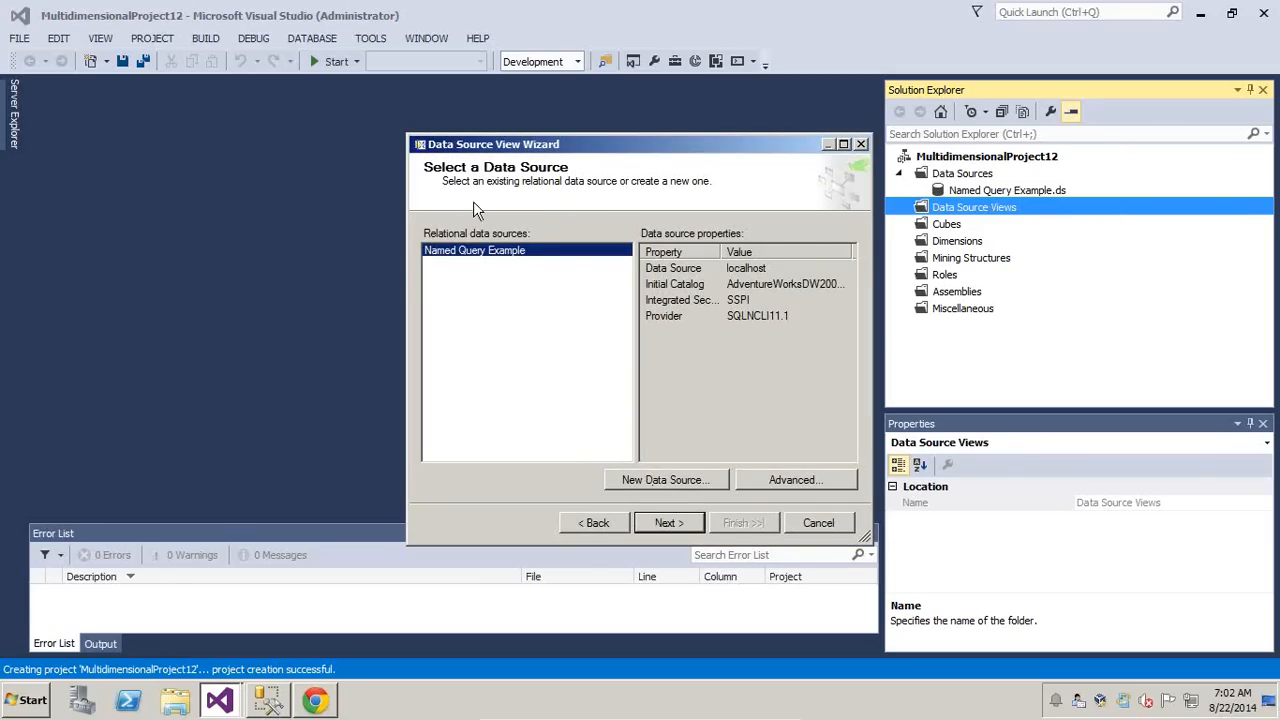
click(675, 521)
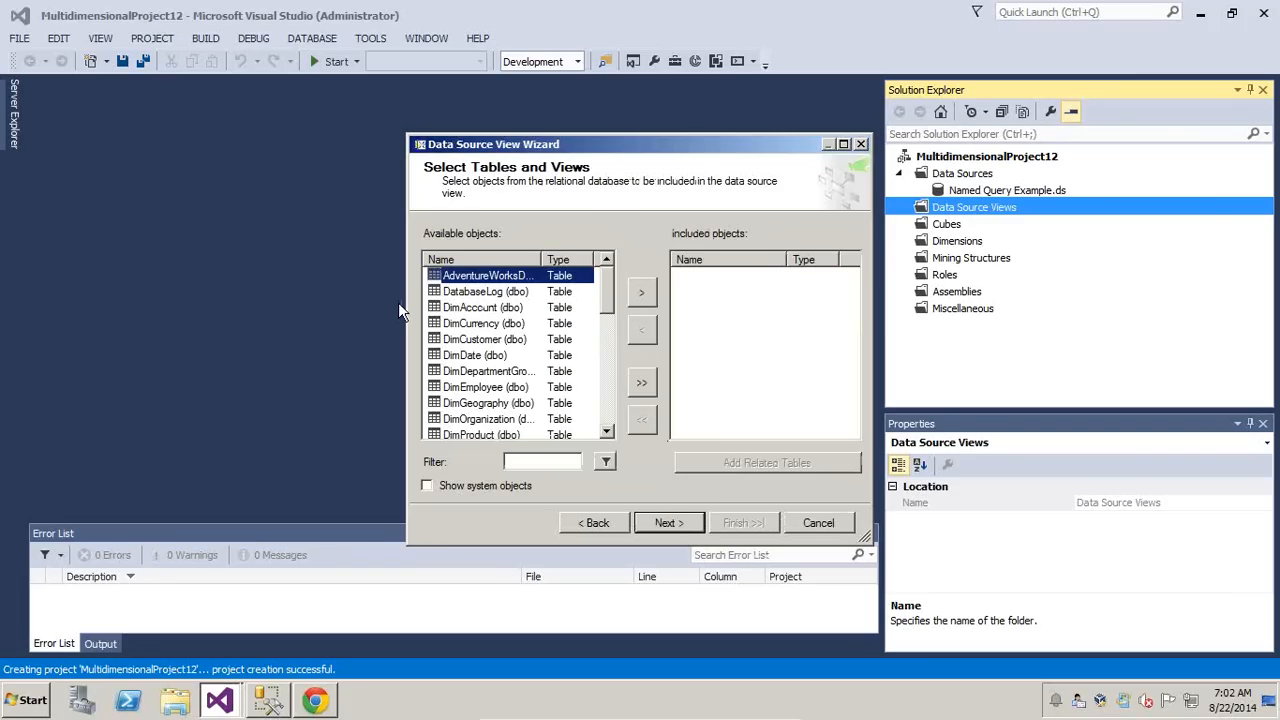
Include the FactInternetSales table and all of its related tables in the data source view
drag(407, 296, 308, 296)
drag(560, 292, 560, 377)
click(423, 388)
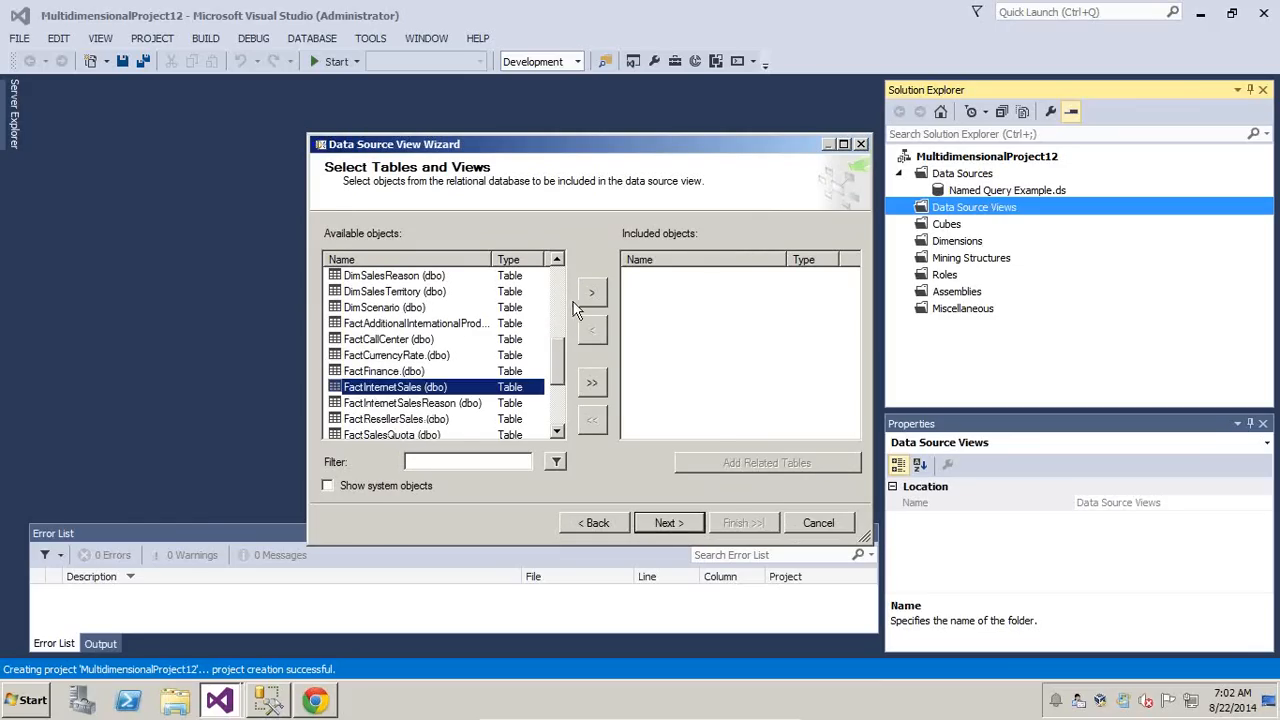
click(591, 293)
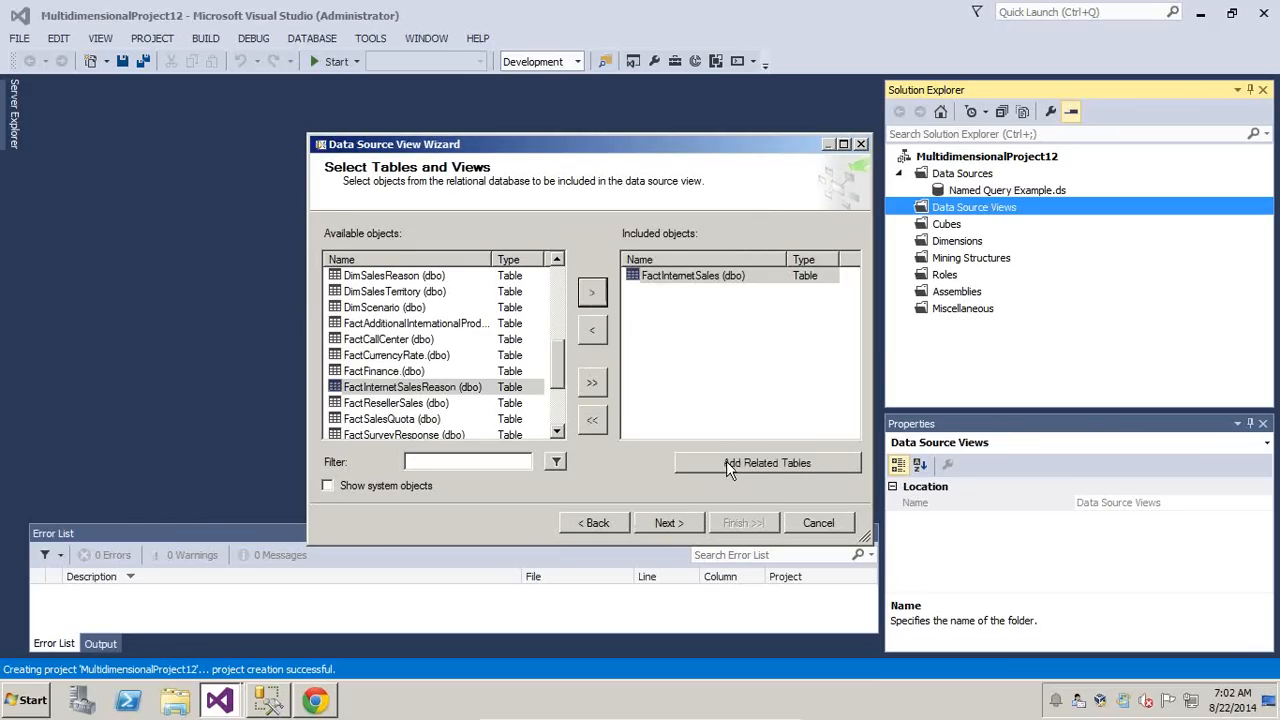
click(688, 282)
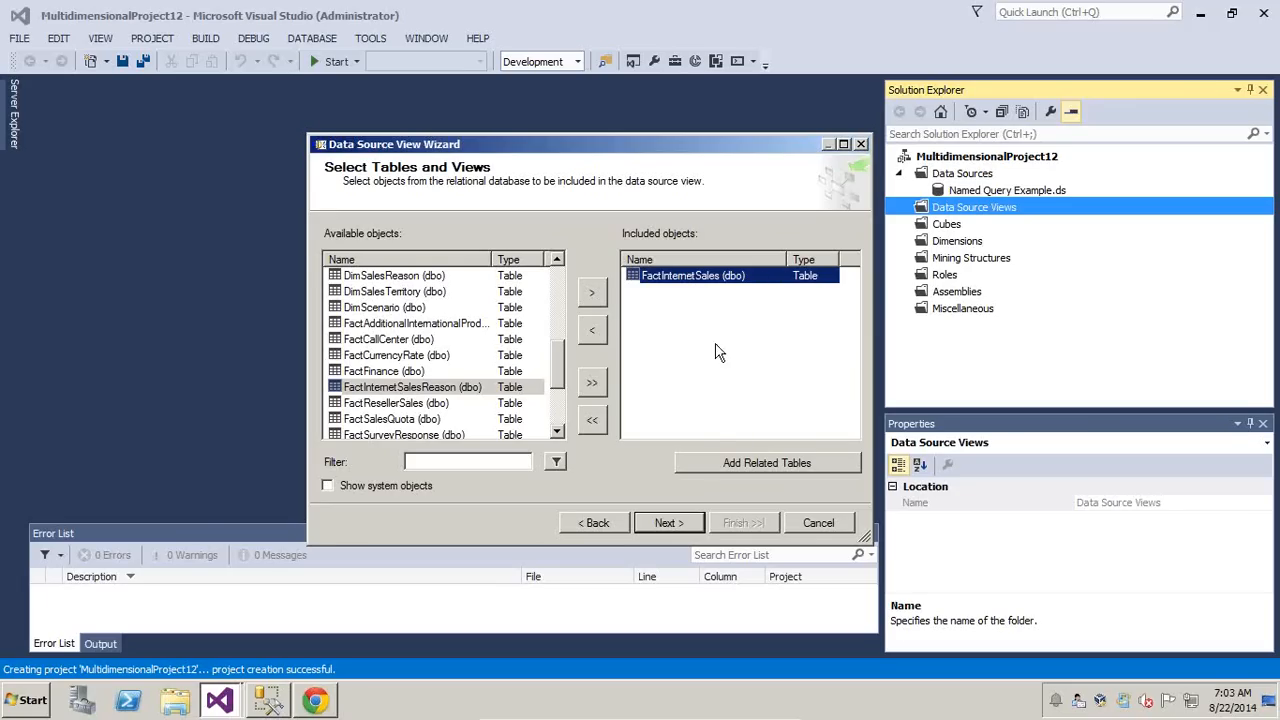
click(718, 463)
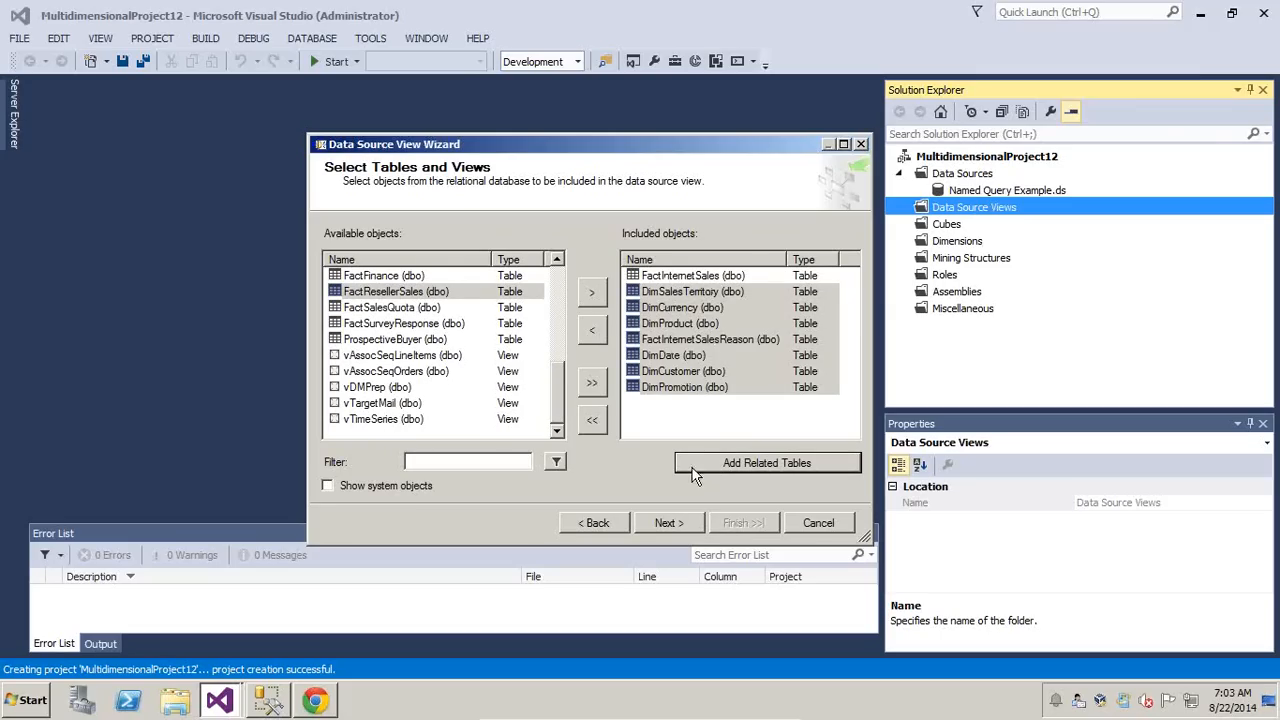
Finish creating the data source view under the name NamedCalculation
click(669, 523)
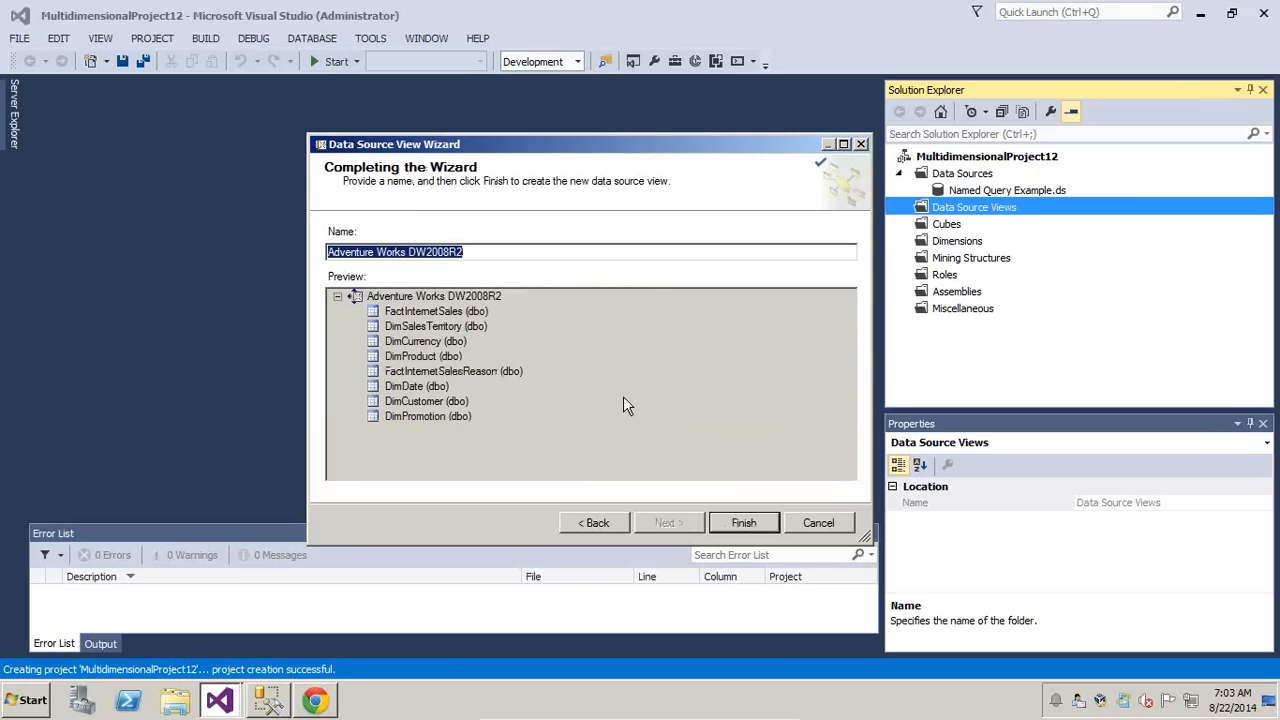
text(Names)
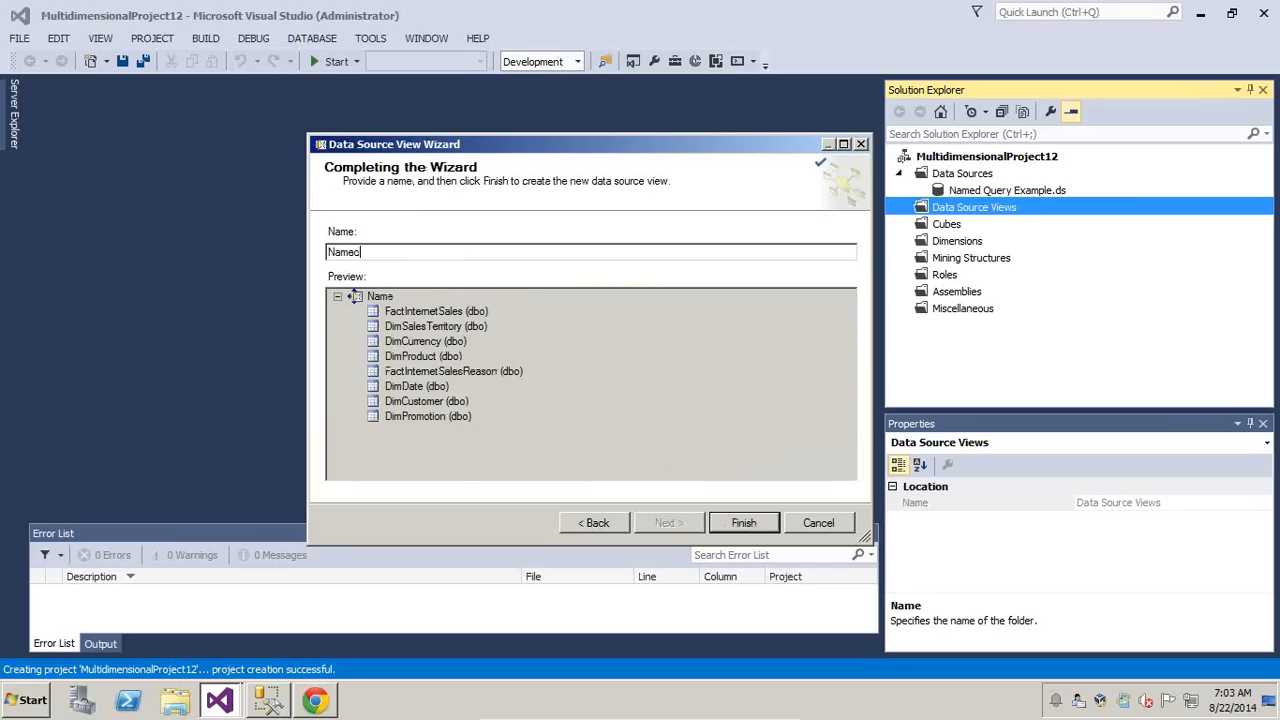
text(Calculation)
click(730, 518)
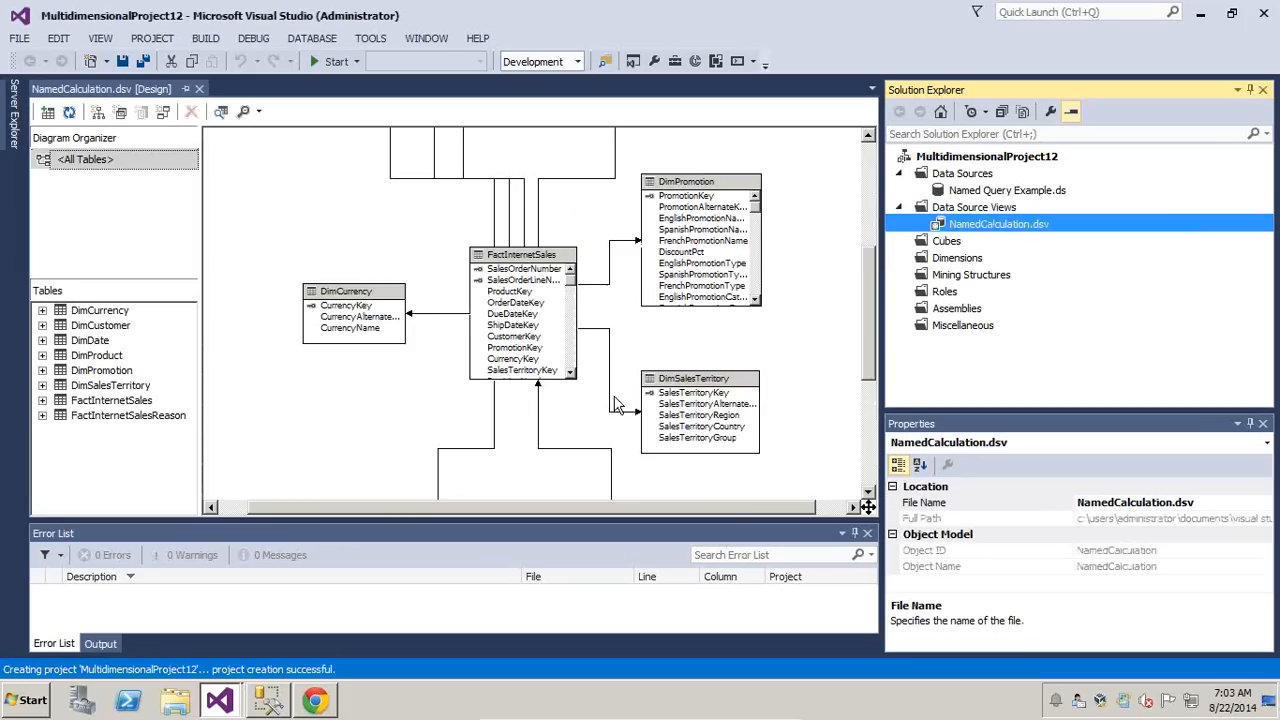
Switch to the PowerPoint presentation and review the Business Requirement#1 slide on displaying promotion in percentages as a full-screen slide show
drag(872, 273, 877, 238)
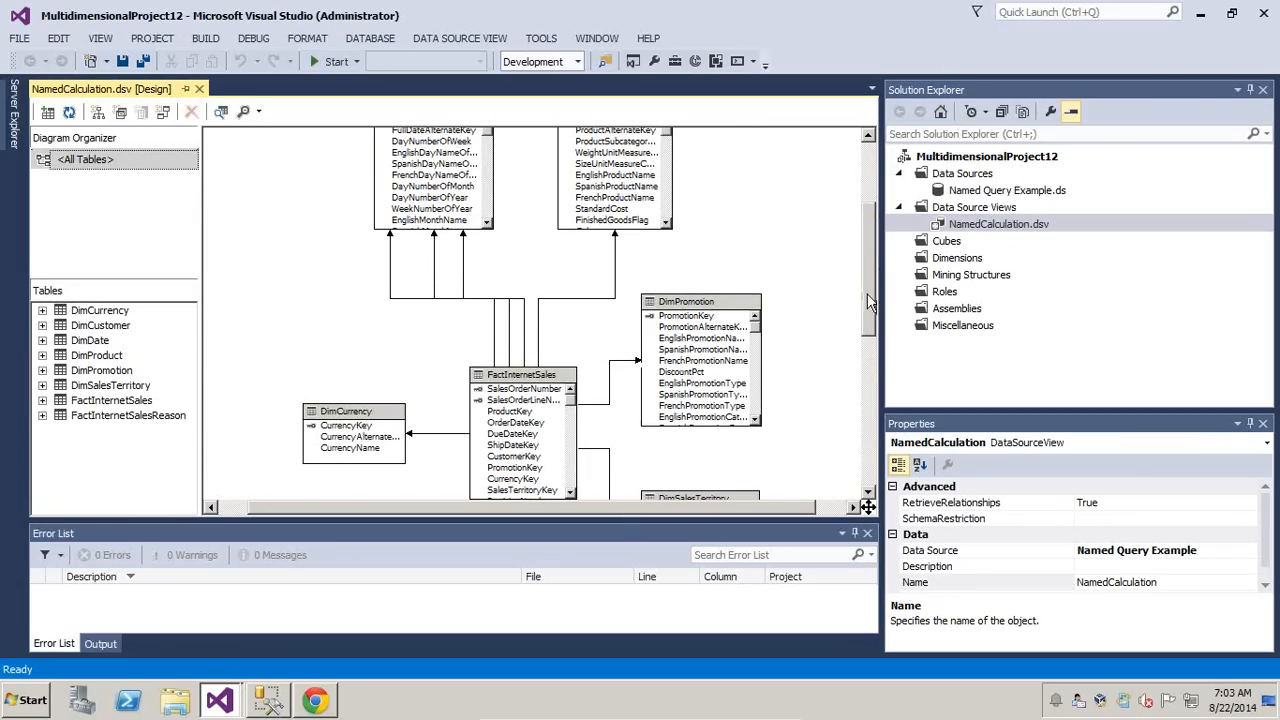
drag(871, 300, 877, 246)
mouse_move(700, 714)
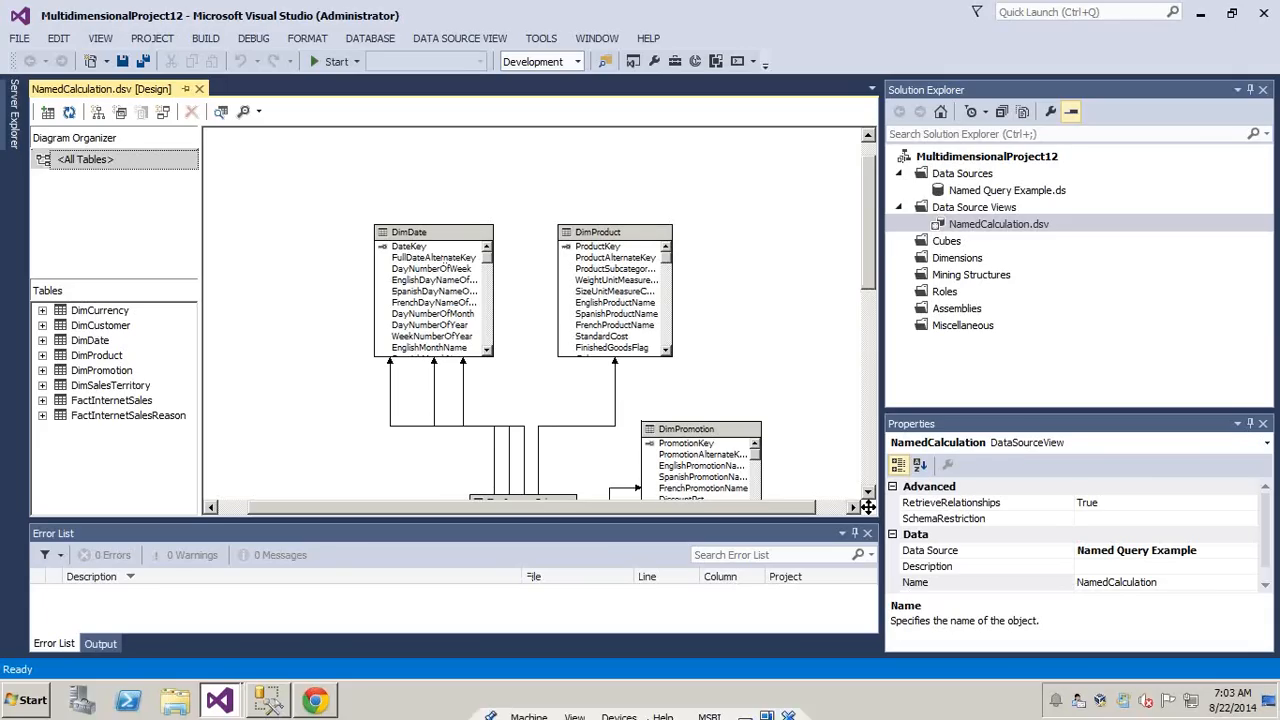
click(745, 710)
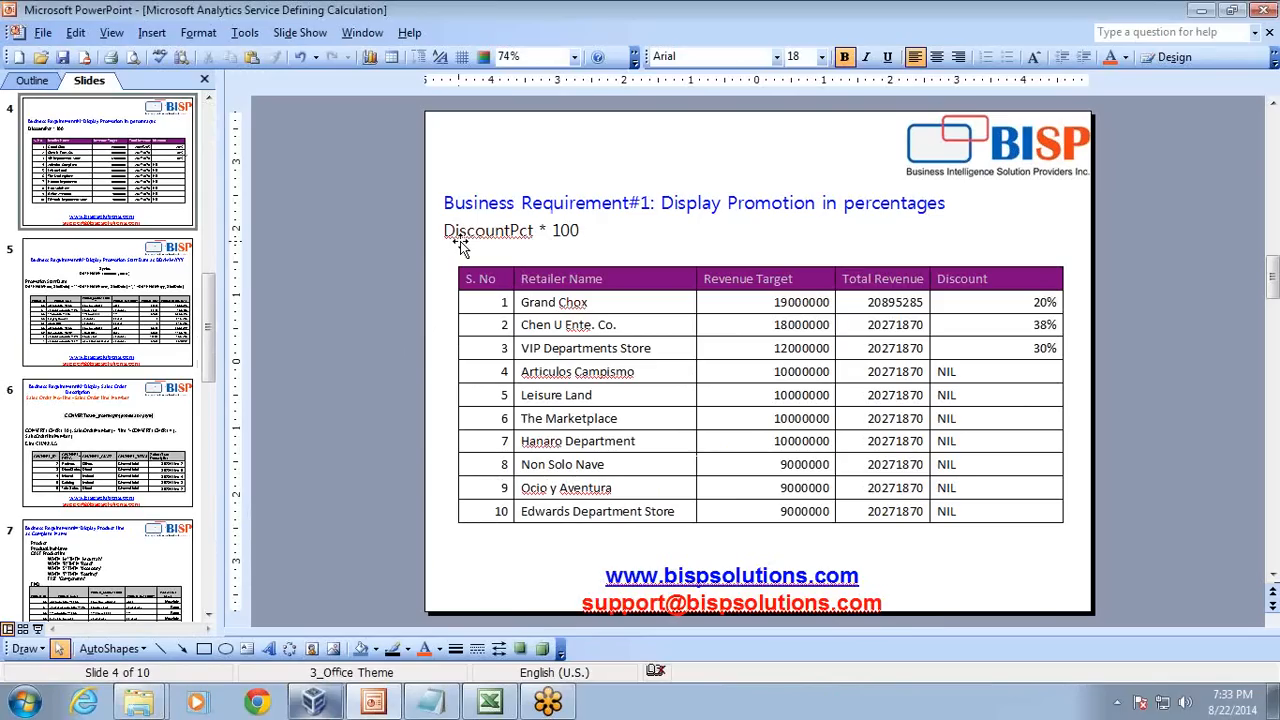
key(shift+F5)
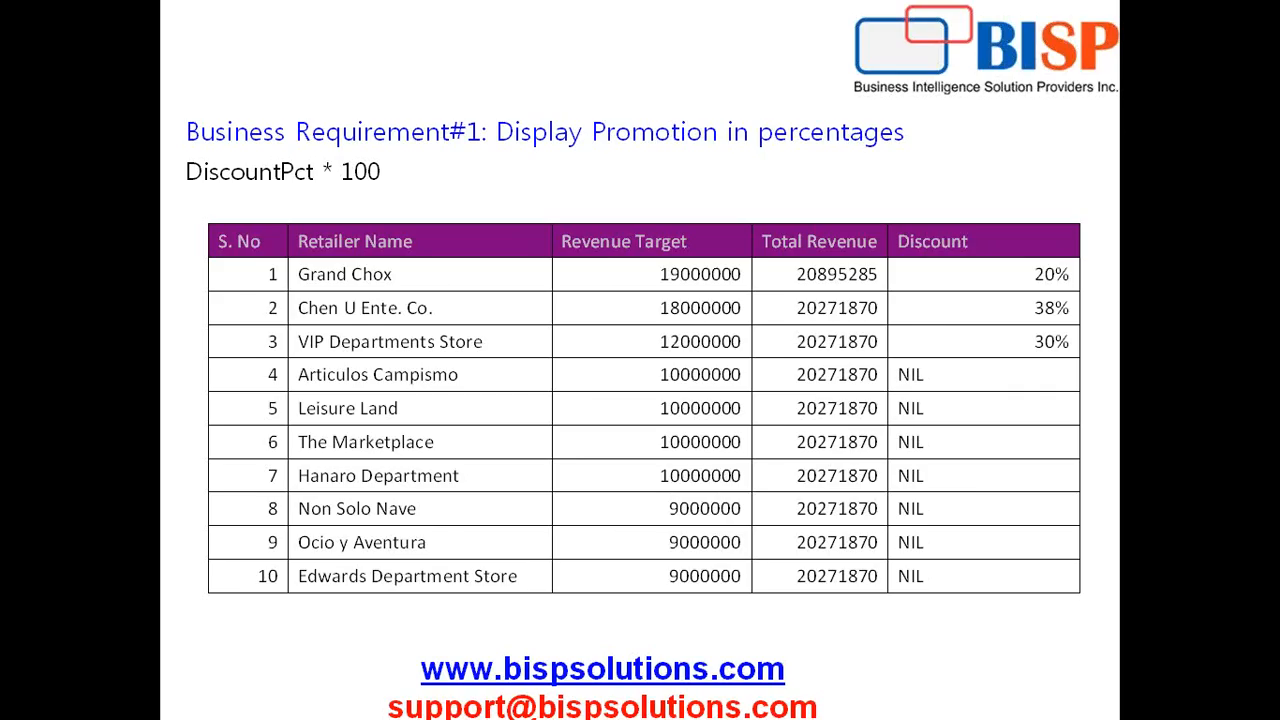
key(Escape)
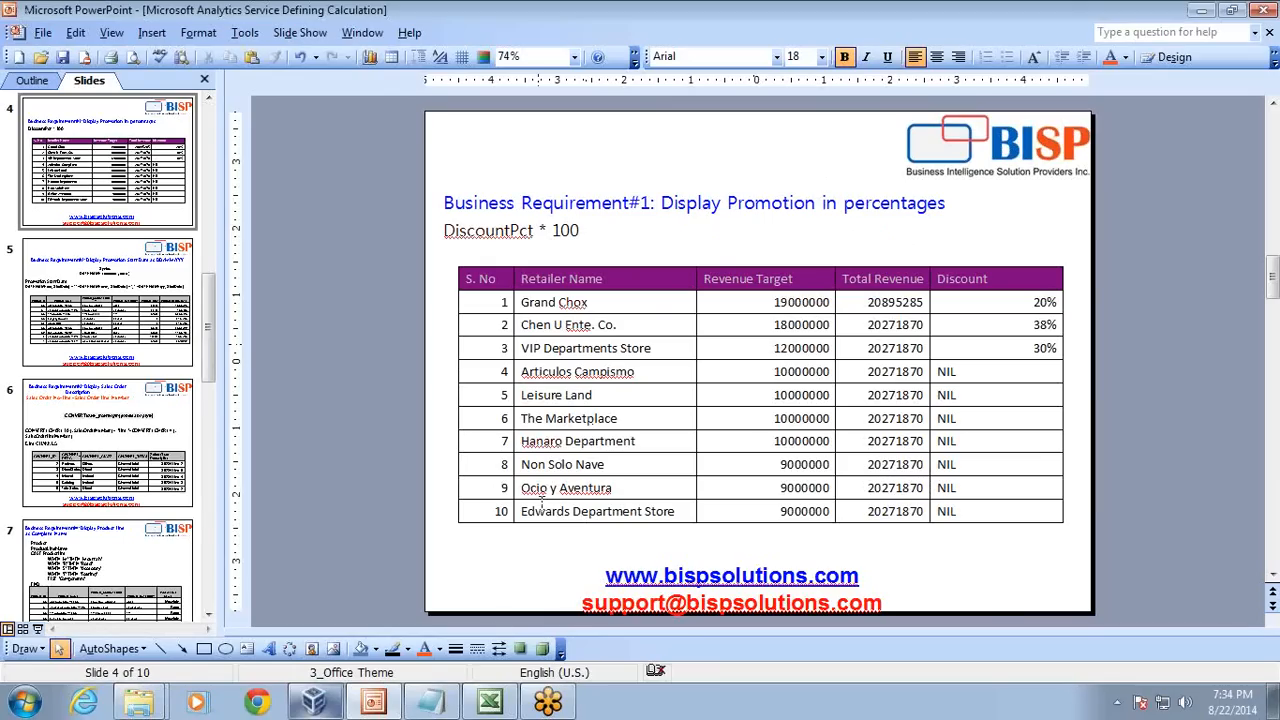
Switch to the Requirement Model_SSAS workbook in Excel and review the Requirement 1 retailer table, including its Discount column
click(492, 688)
click(328, 440)
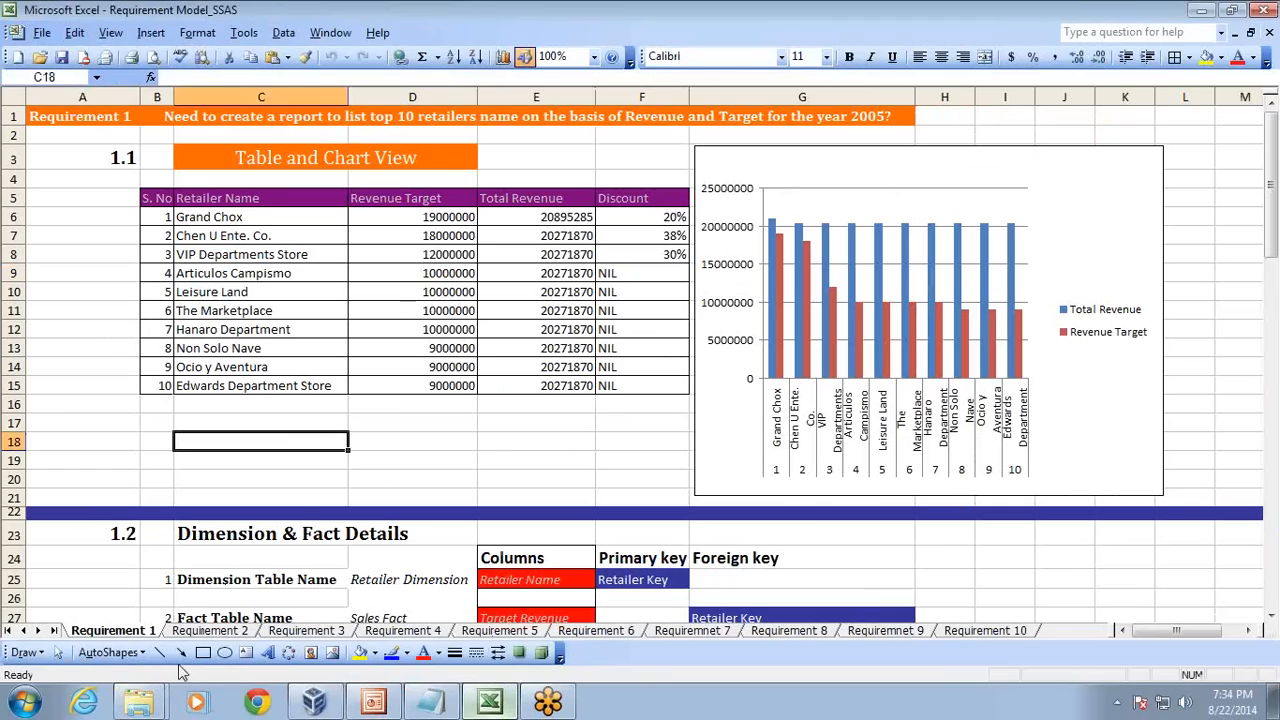
click(342, 467)
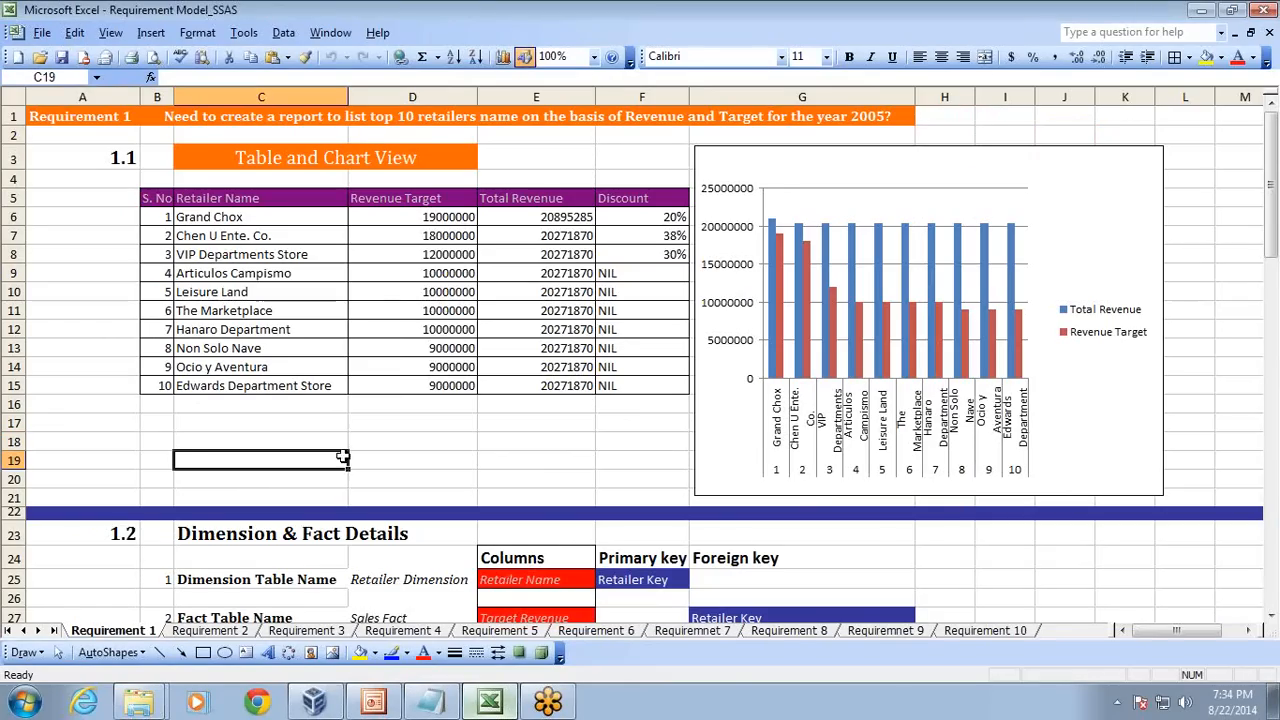
click(211, 631)
click(138, 633)
click(416, 463)
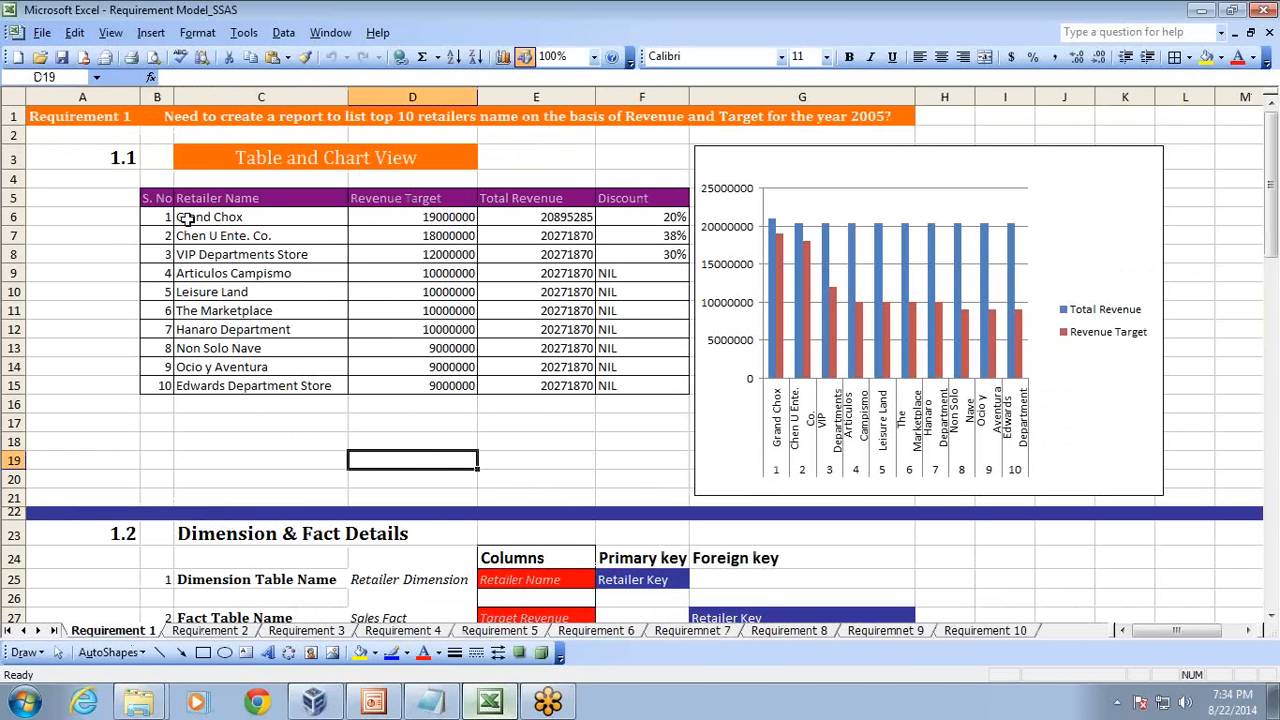
drag(157, 198, 541, 386)
drag(632, 200, 626, 384)
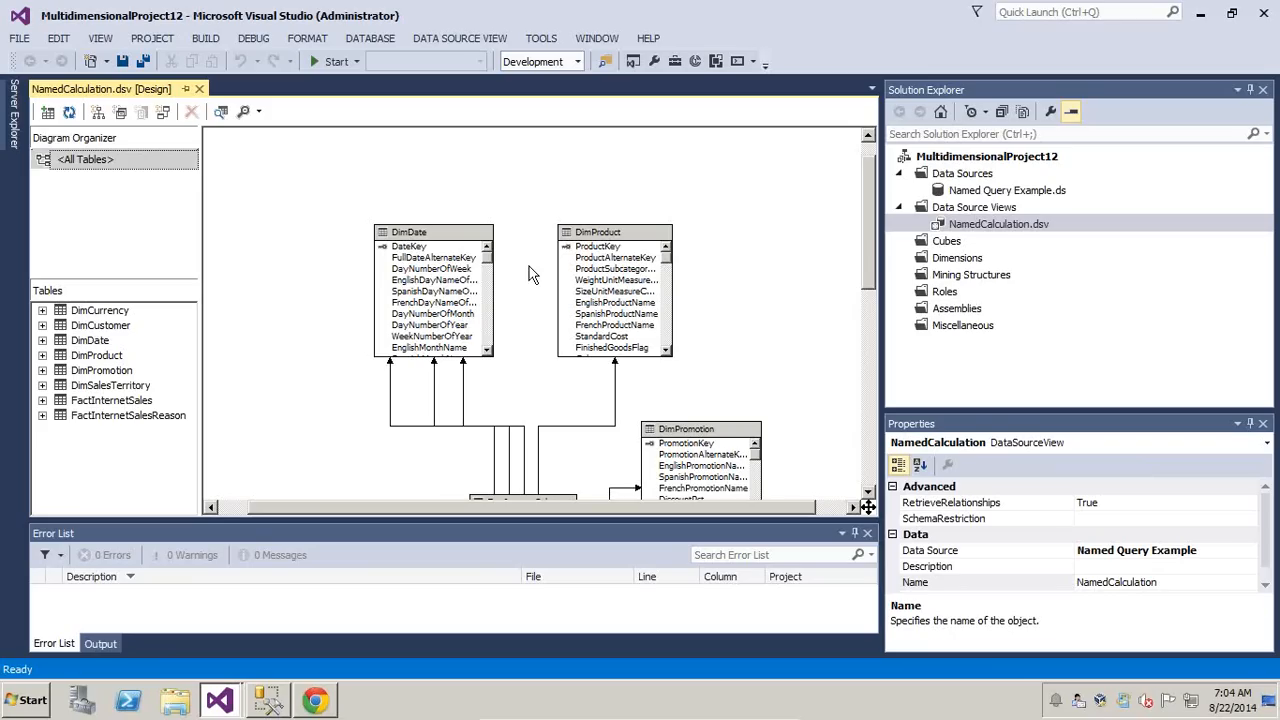
In the Visual Studio data source view, explore the DimPromotion table's data and examine the DiscountPct column
drag(872, 222, 870, 340)
click(703, 145)
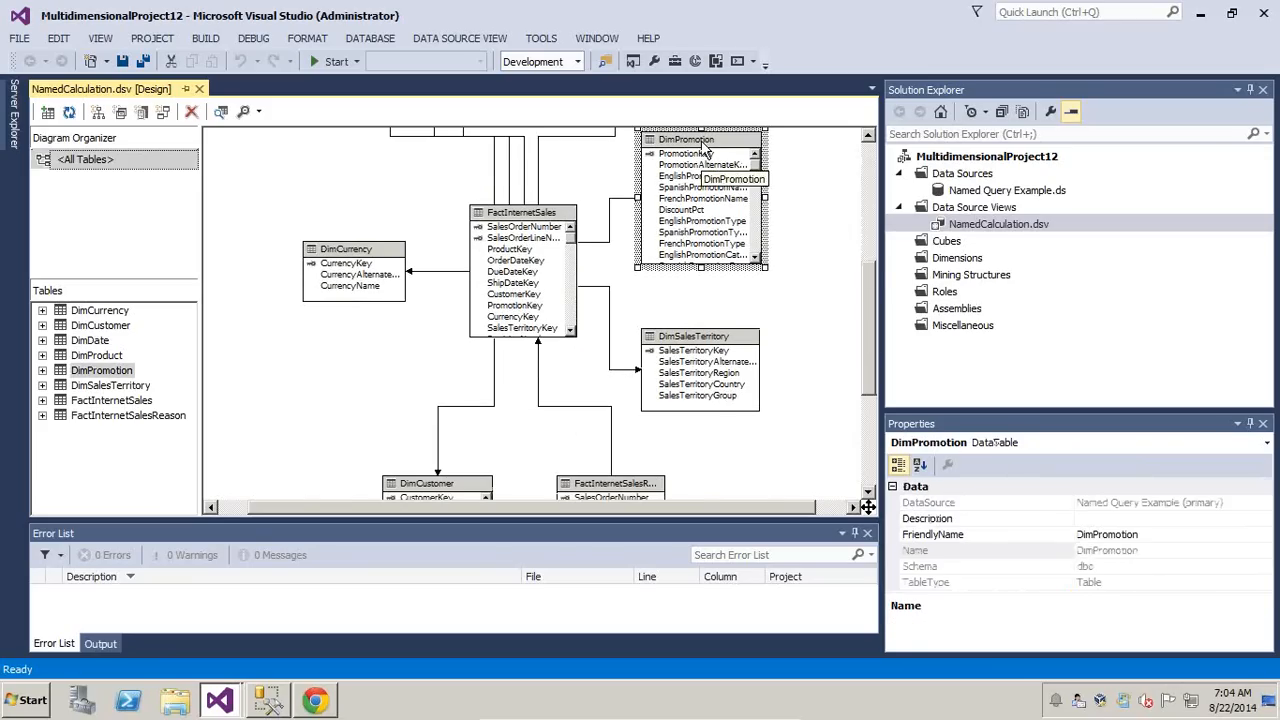
right_click(703, 145)
click(778, 240)
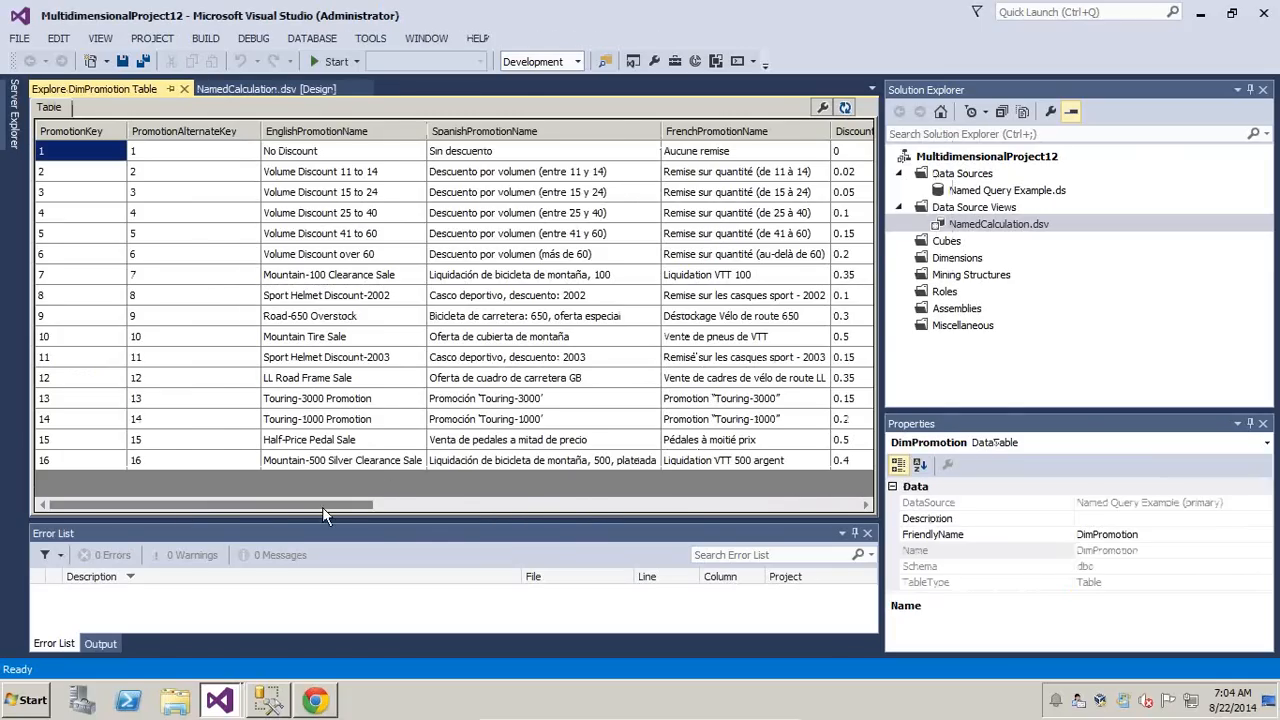
drag(322, 507, 427, 510)
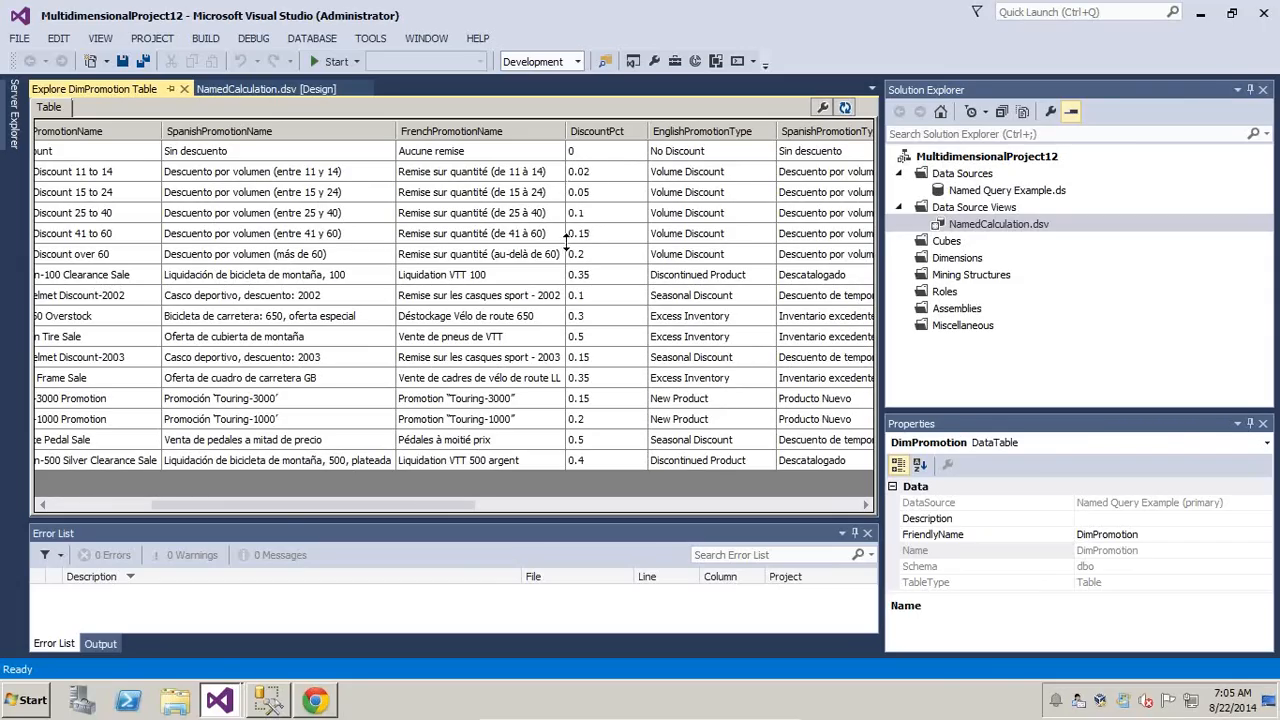
Return to the NamedCalculation design and start a named calculation on DimPromotion with the column name Dicount_Percentage
click(299, 92)
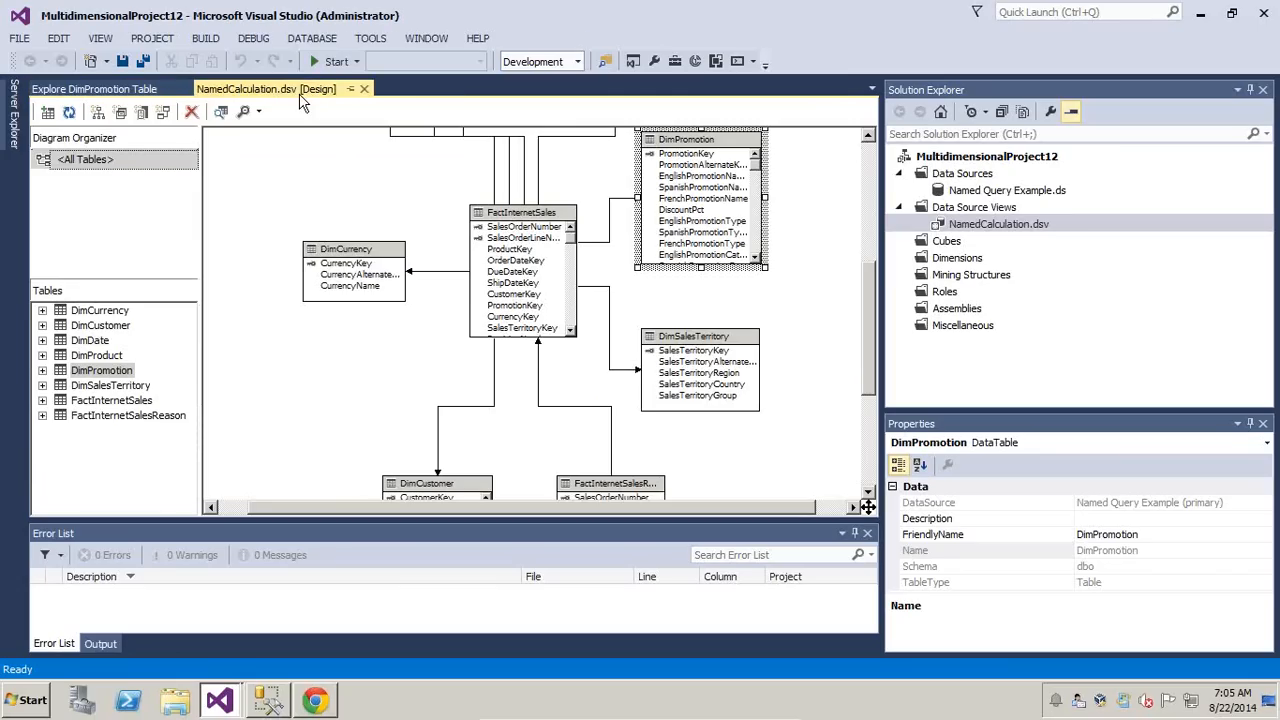
right_click(704, 143)
click(790, 154)
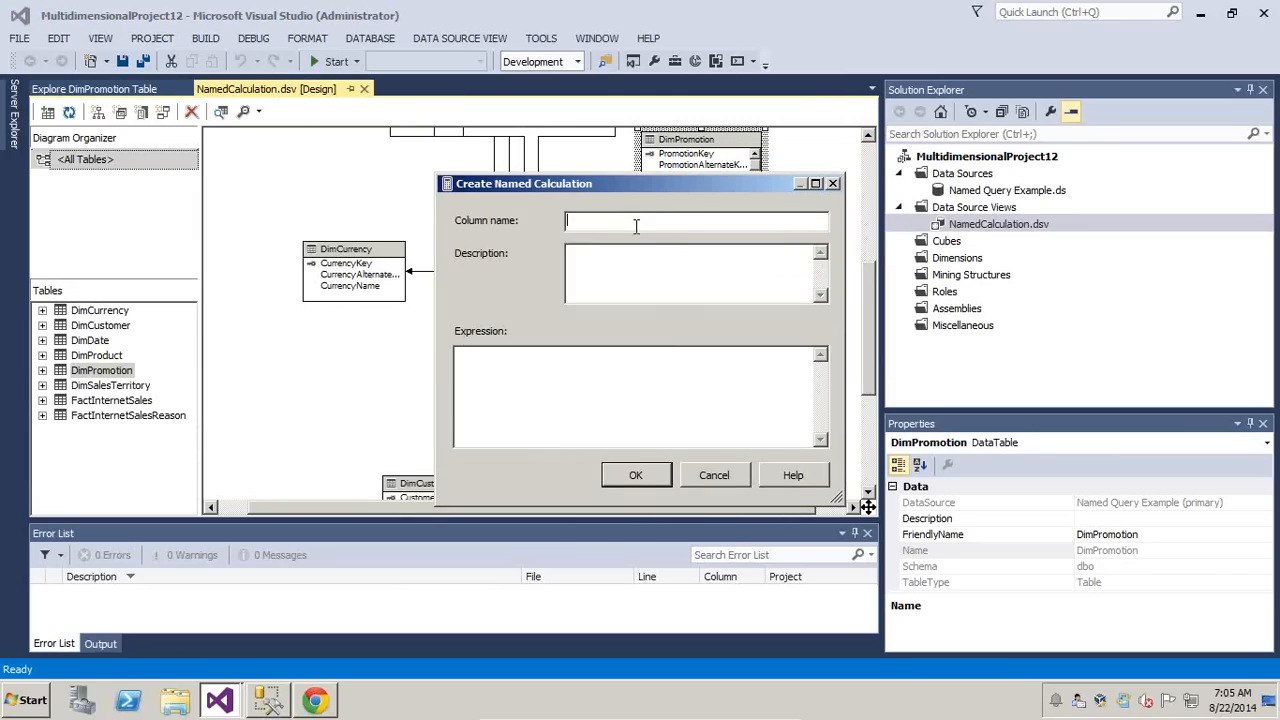
text(Dicount_Percentage)
drag(560, 184, 863, 182)
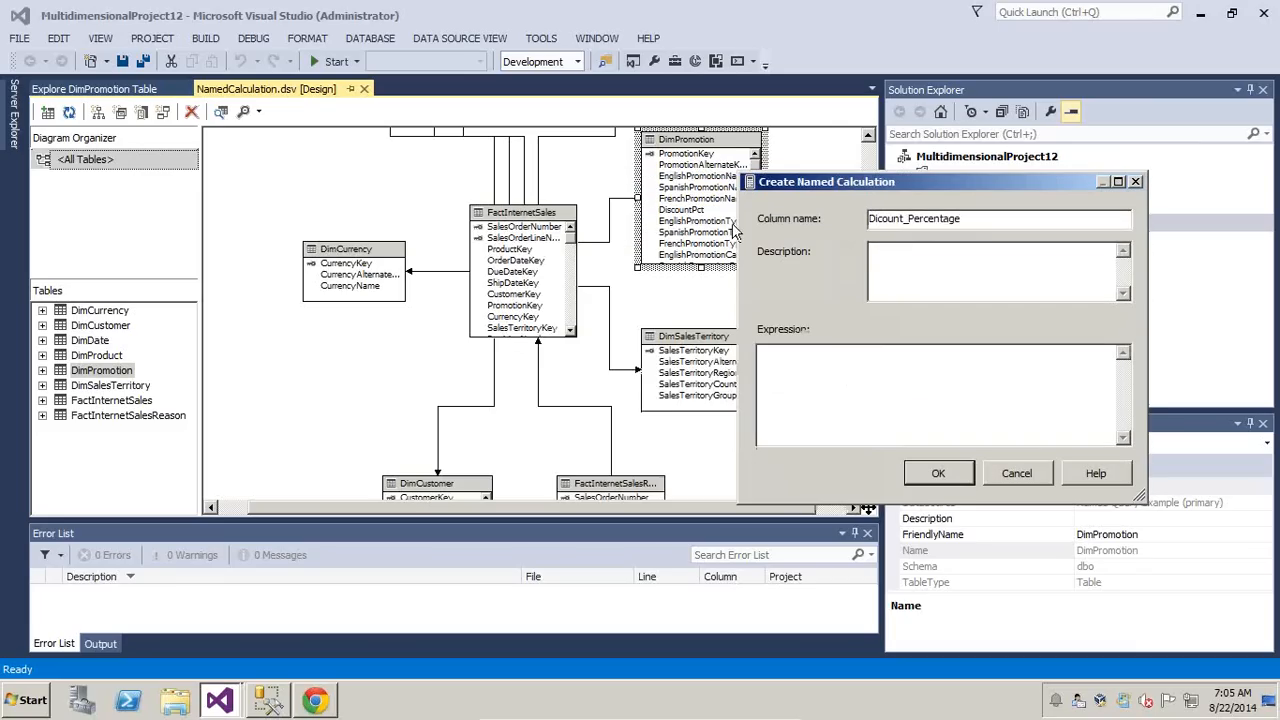
Set the named calculation's expression to DiscountPct*100 and create it
click(790, 365)
text(DiscountPct*0.05)
key(BackSpace)
key(BackSpace)
key(BackSpace)
key(BackSpace)
text(100)
click(936, 474)
Explore the DimPromotion data and compare the DiscountPct column with the Dicount_Percentage column
right_click(716, 146)
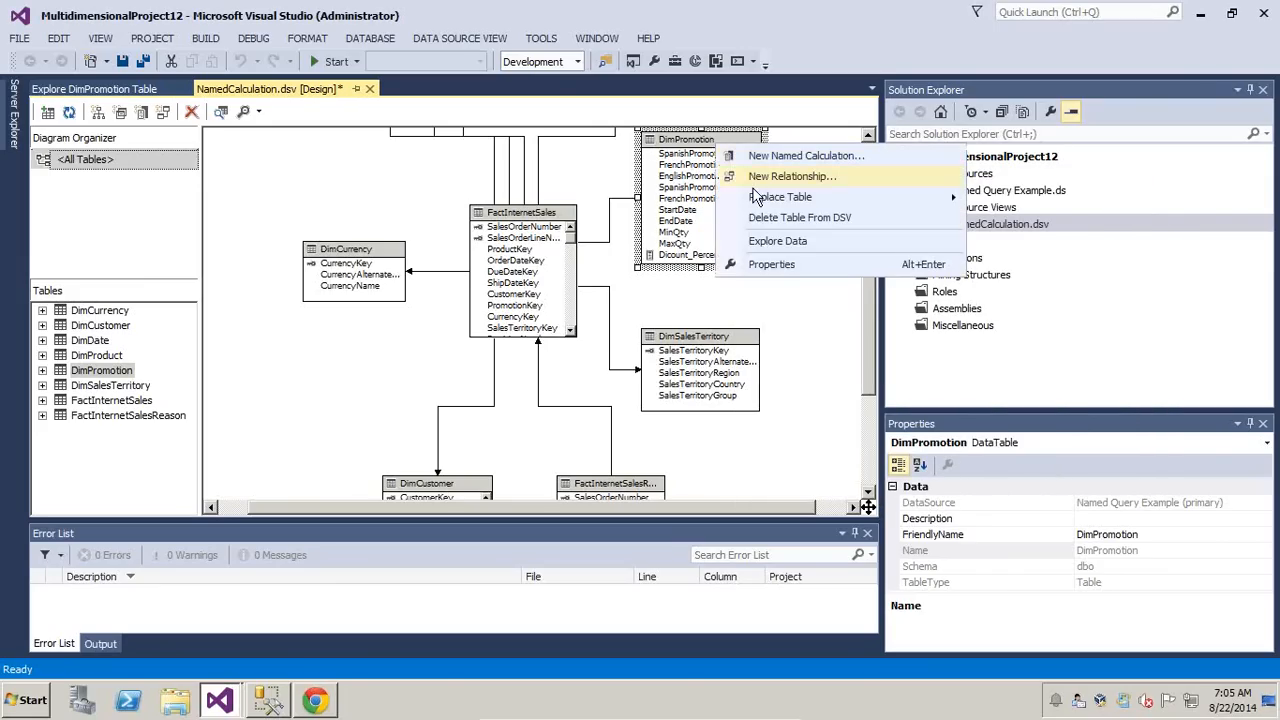
click(775, 240)
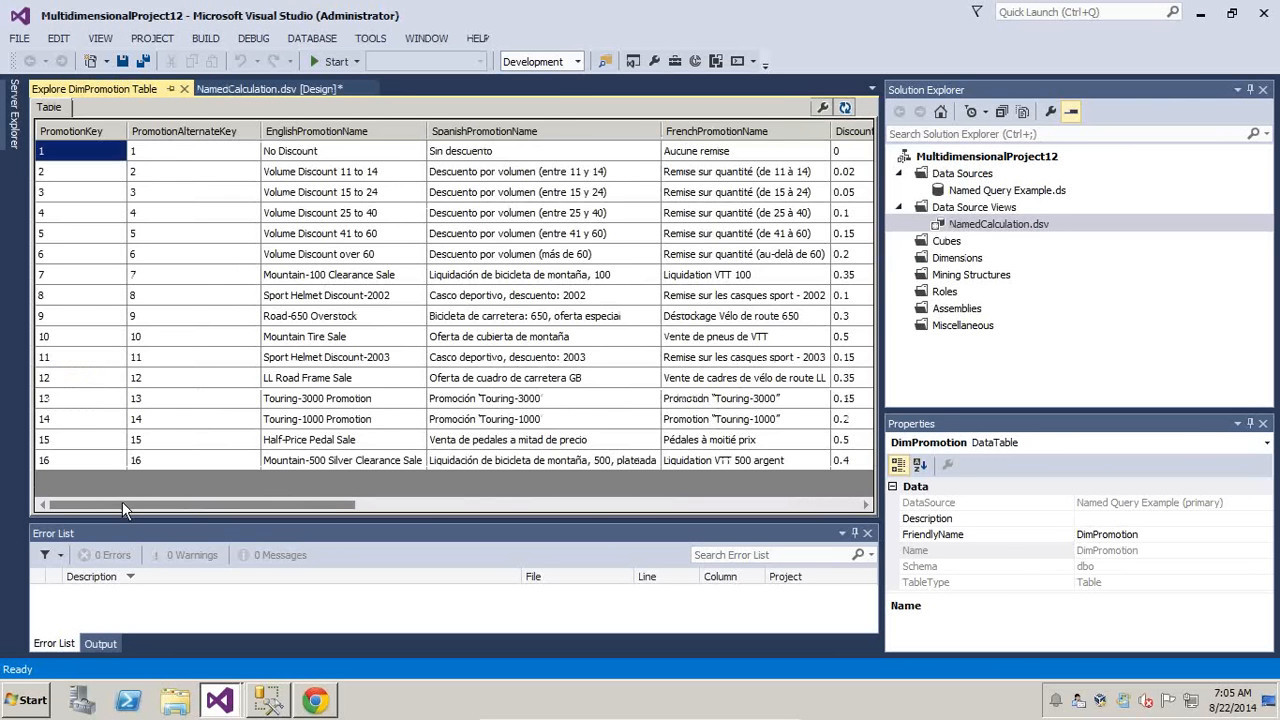
drag(122, 501, 343, 512)
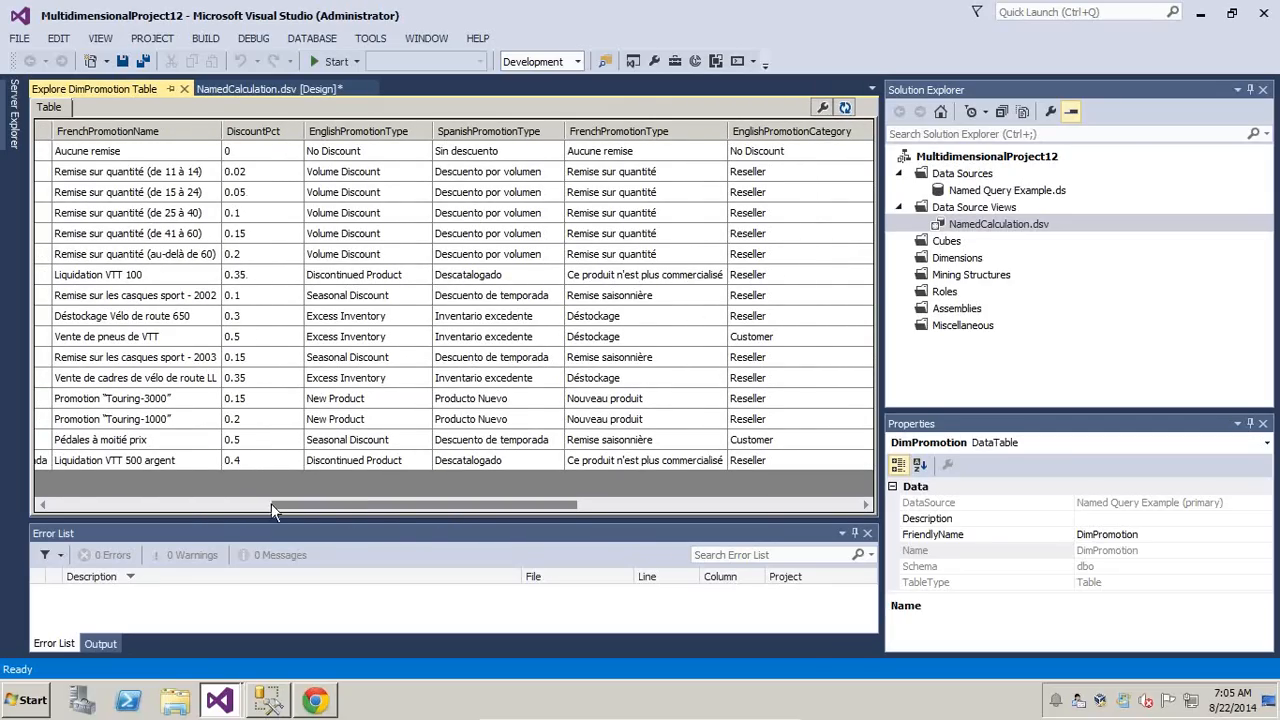
drag(271, 504, 581, 546)
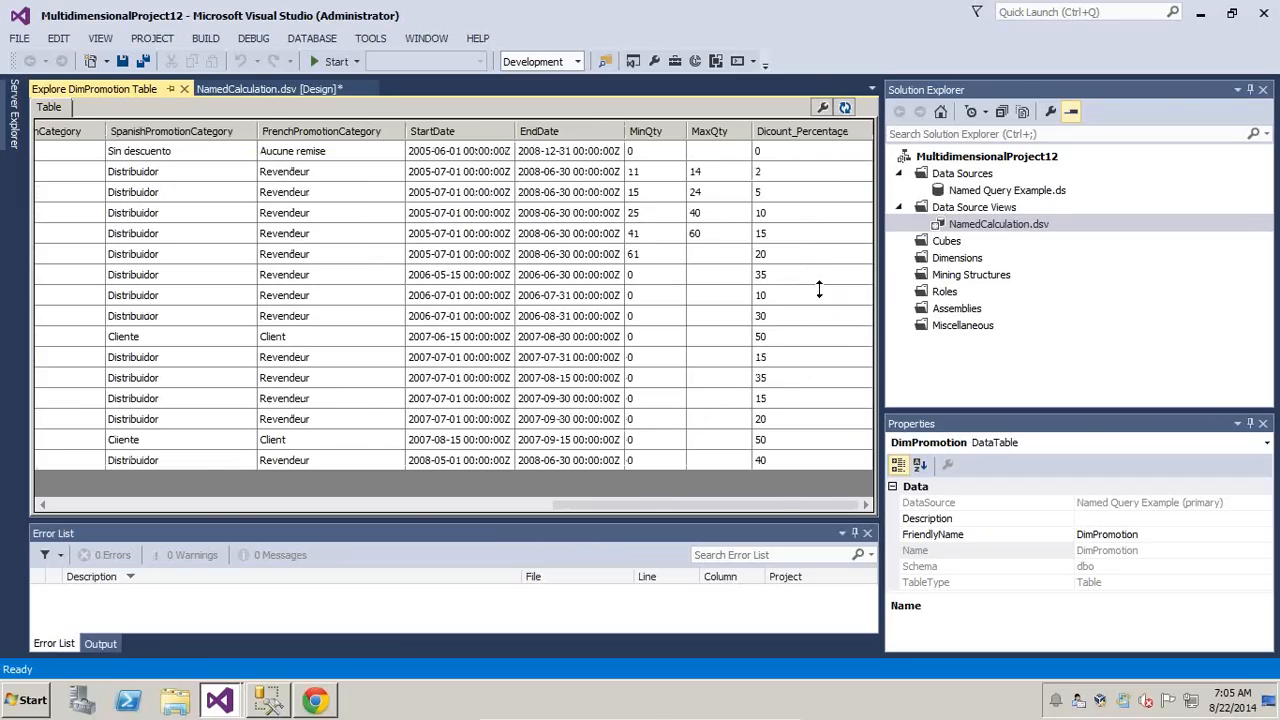
Switch to the PowerPoint presentation and show the Business Requirement#2 slide on promotion start dates as a full-screen slide show
mouse_move(678, 712)
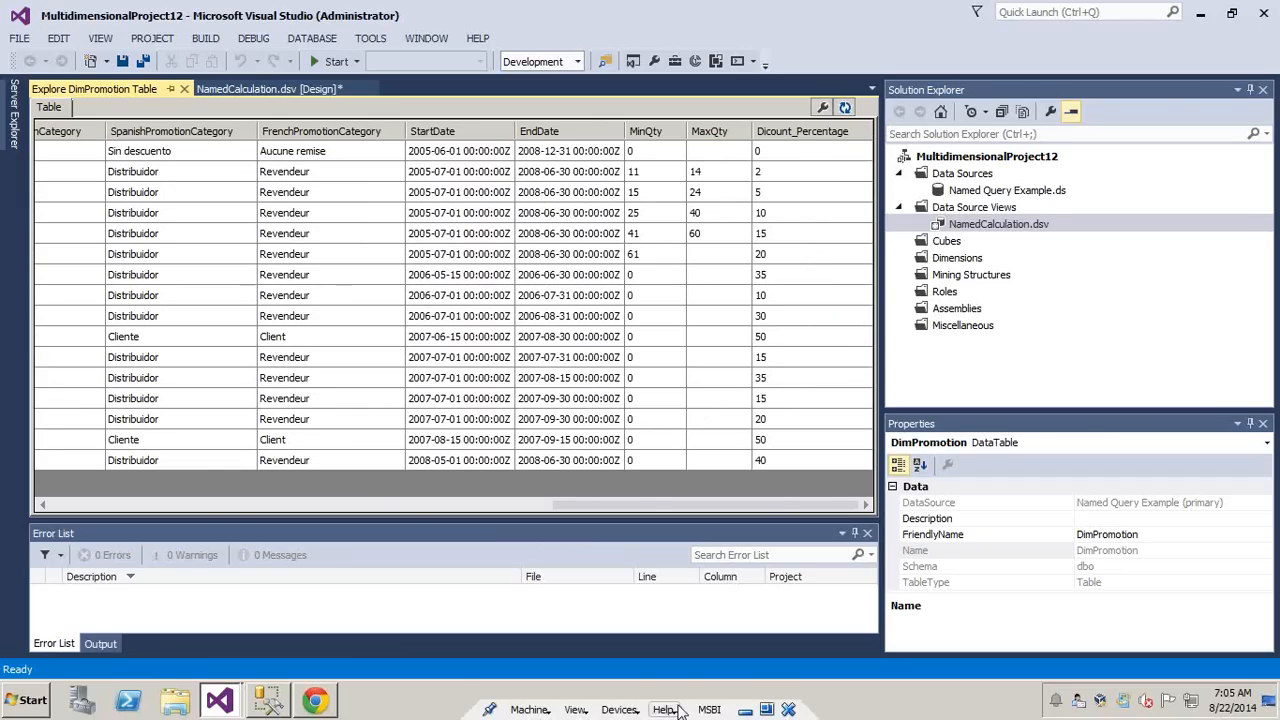
click(745, 710)
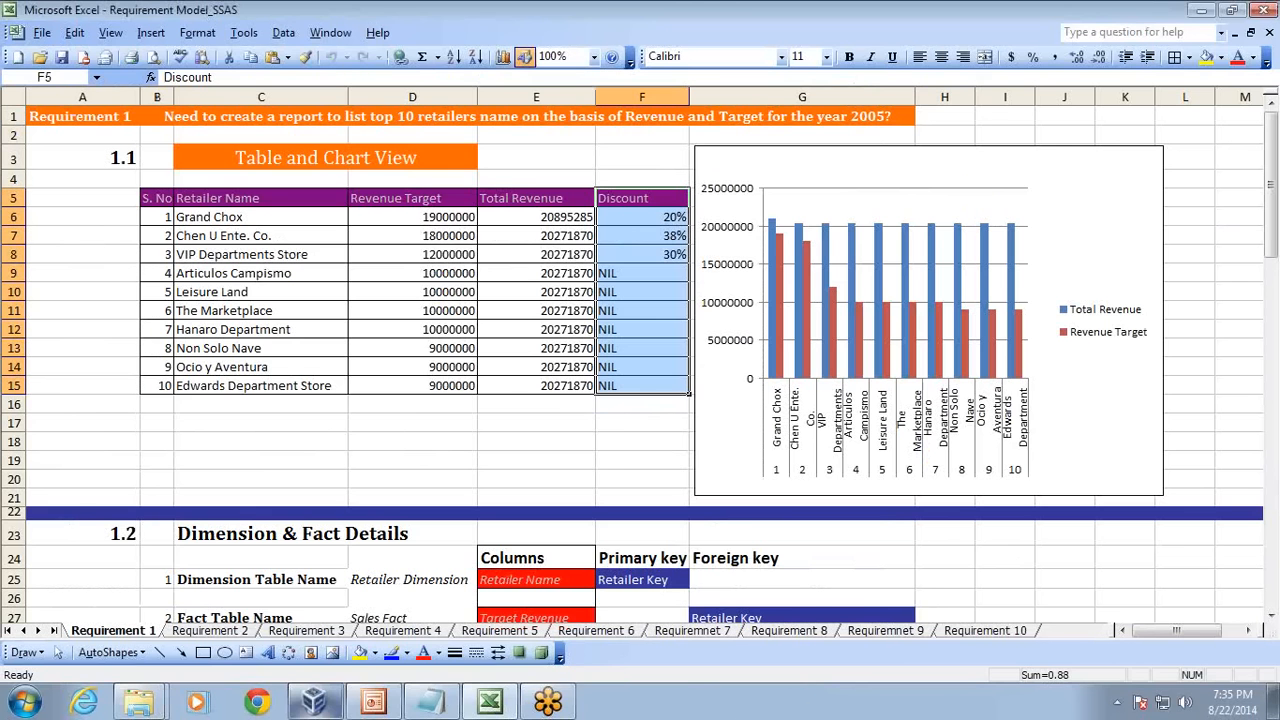
click(378, 704)
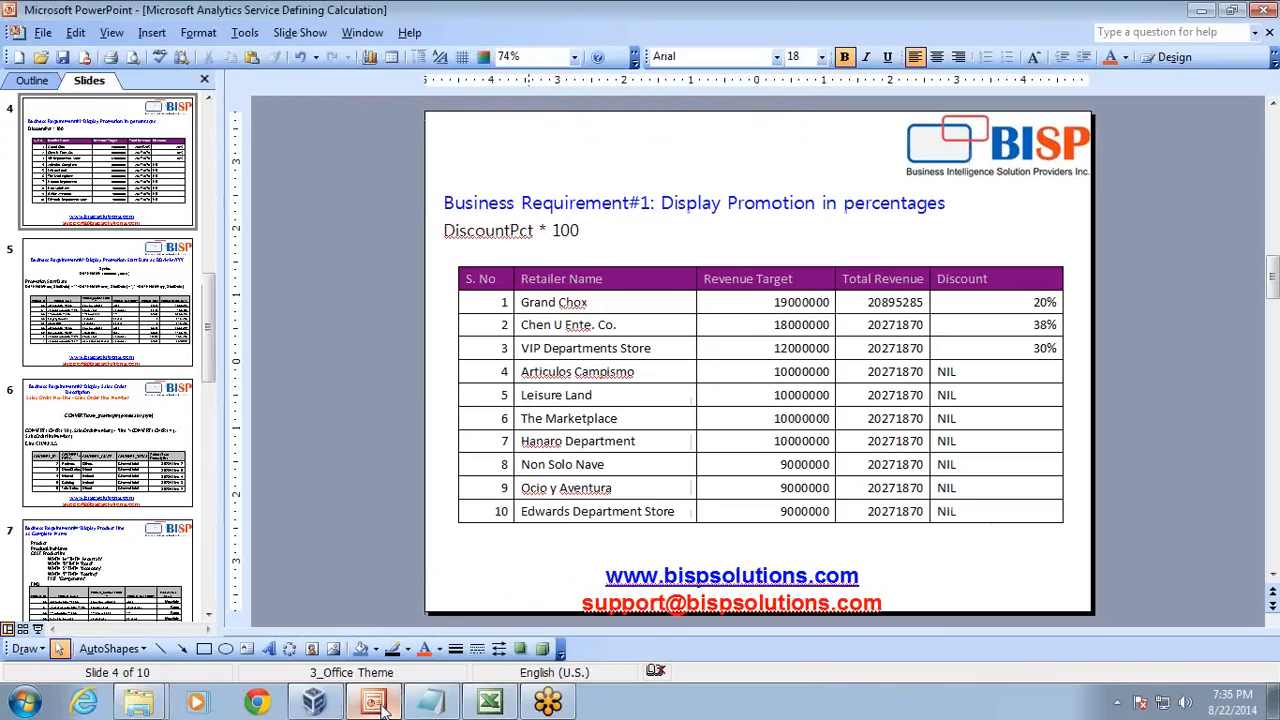
click(381, 710)
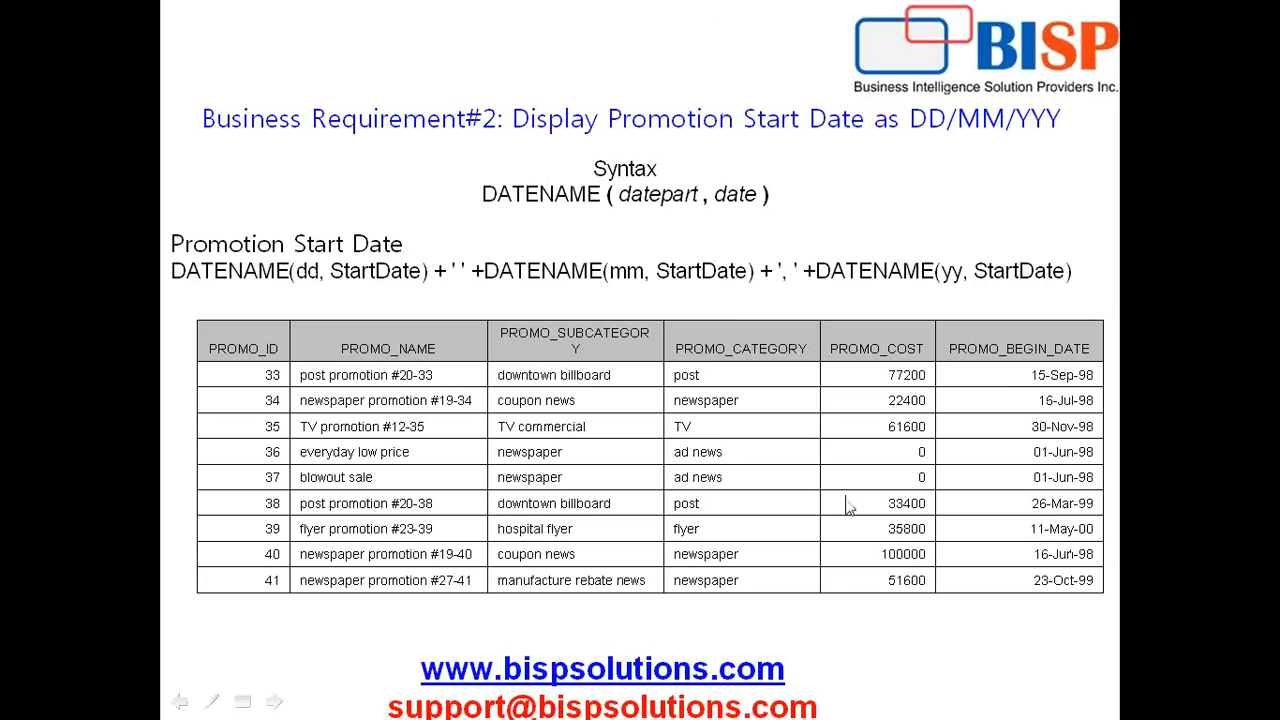
Mark the DATENAME syntax and its dd, mm and yy date parts with the Ballpoint Pen, ending the slide show with the ink discarded
click(211, 702)
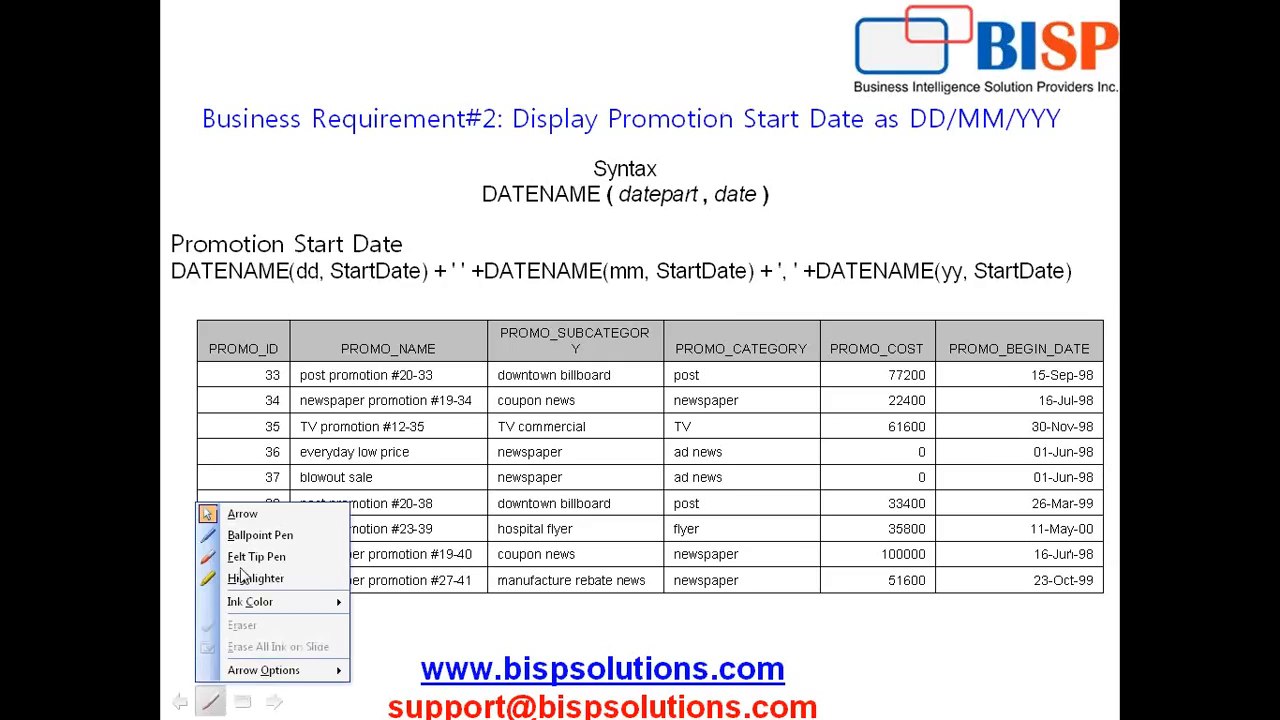
click(252, 537)
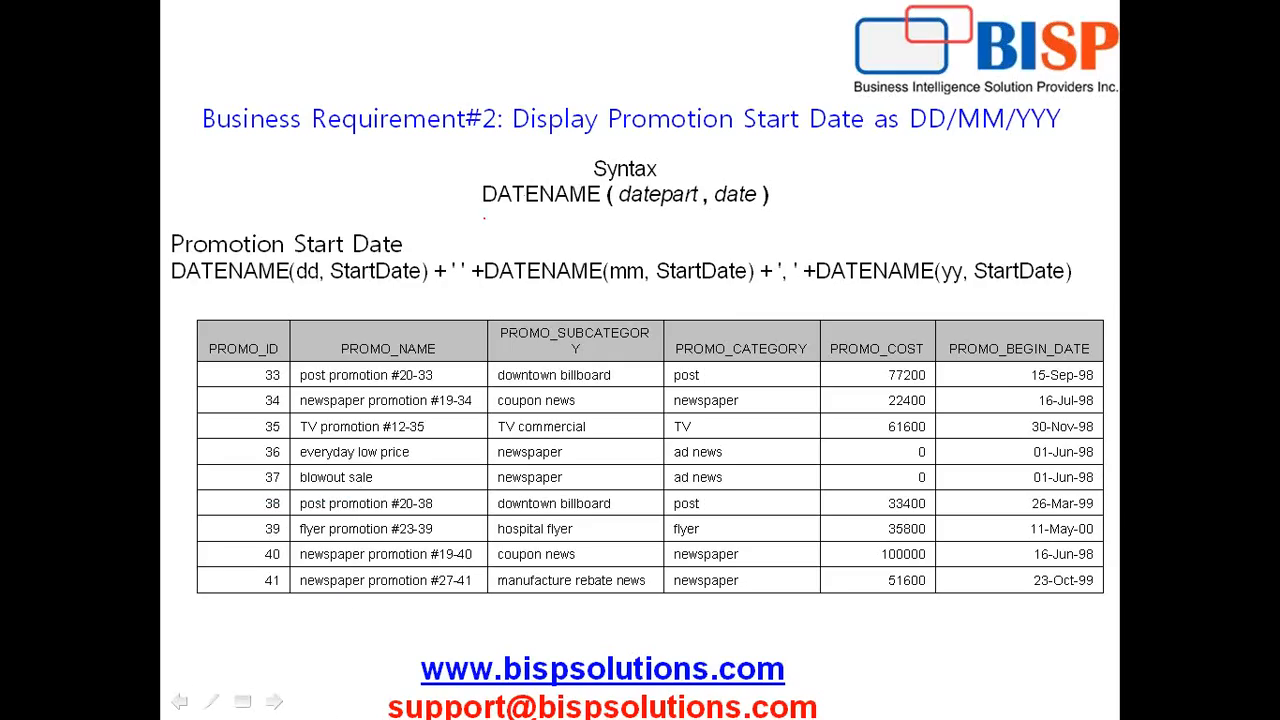
mouse_move(476, 206)
mouse_down()
mouse_move(708, 226)
mouse_move(794, 186)
mouse_move(618, 170)
mouse_move(606, 216)
mouse_up()
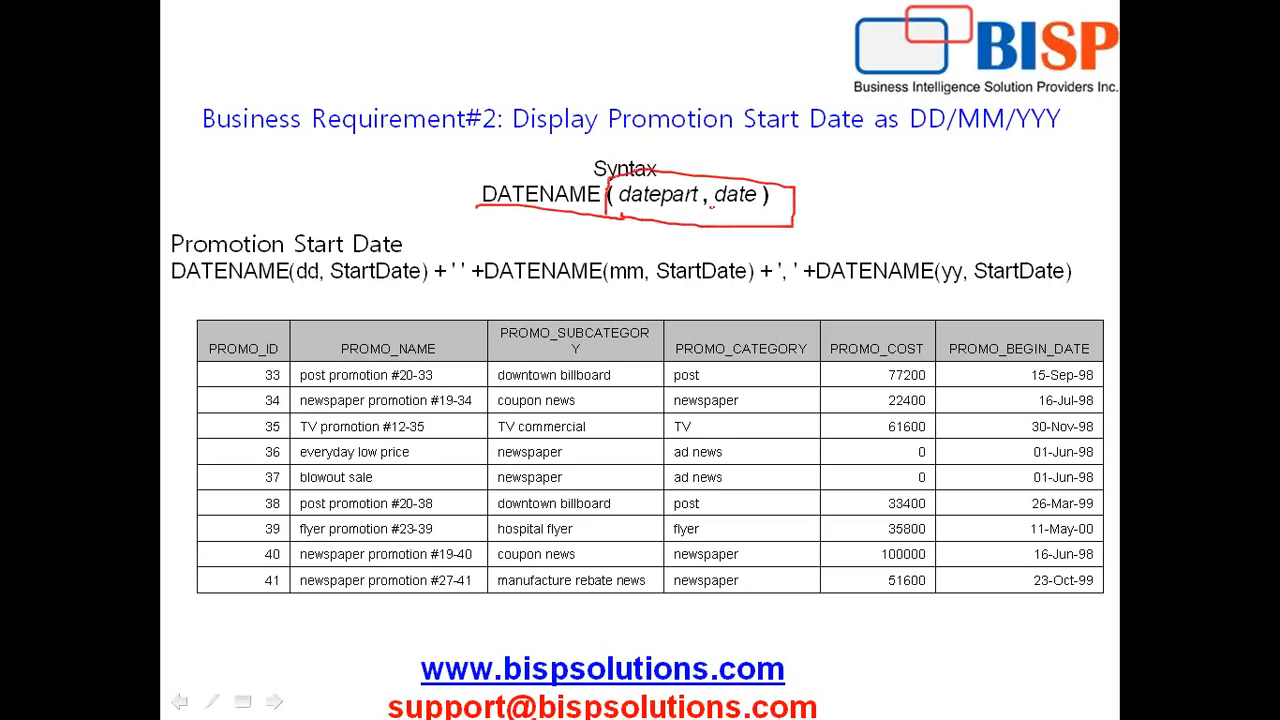
drag(711, 207, 763, 212)
mouse_move(165, 272)
mouse_down()
mouse_move(172, 292)
mouse_move(291, 284)
mouse_move(326, 296)
mouse_move(418, 296)
mouse_move(422, 276)
mouse_up()
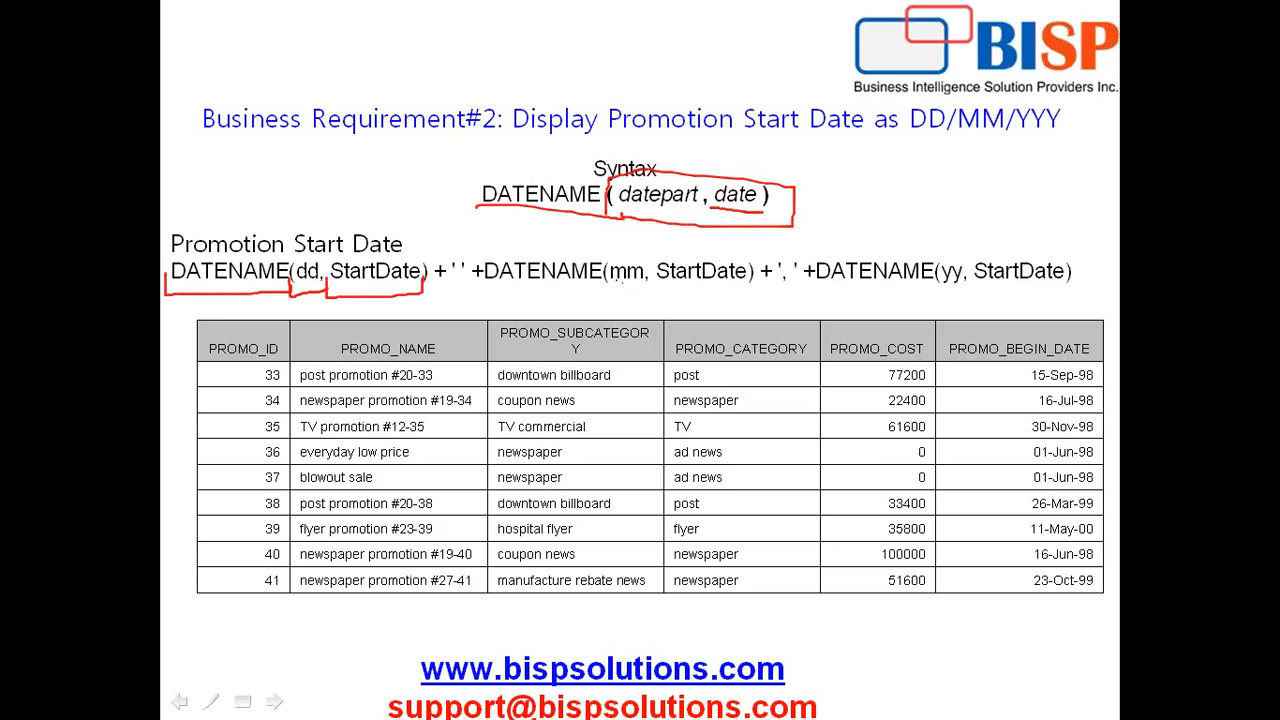
drag(615, 280, 656, 296)
mouse_move(940, 276)
mouse_down()
mouse_move(940, 302)
mouse_move(984, 298)
mouse_up()
key(Escape)
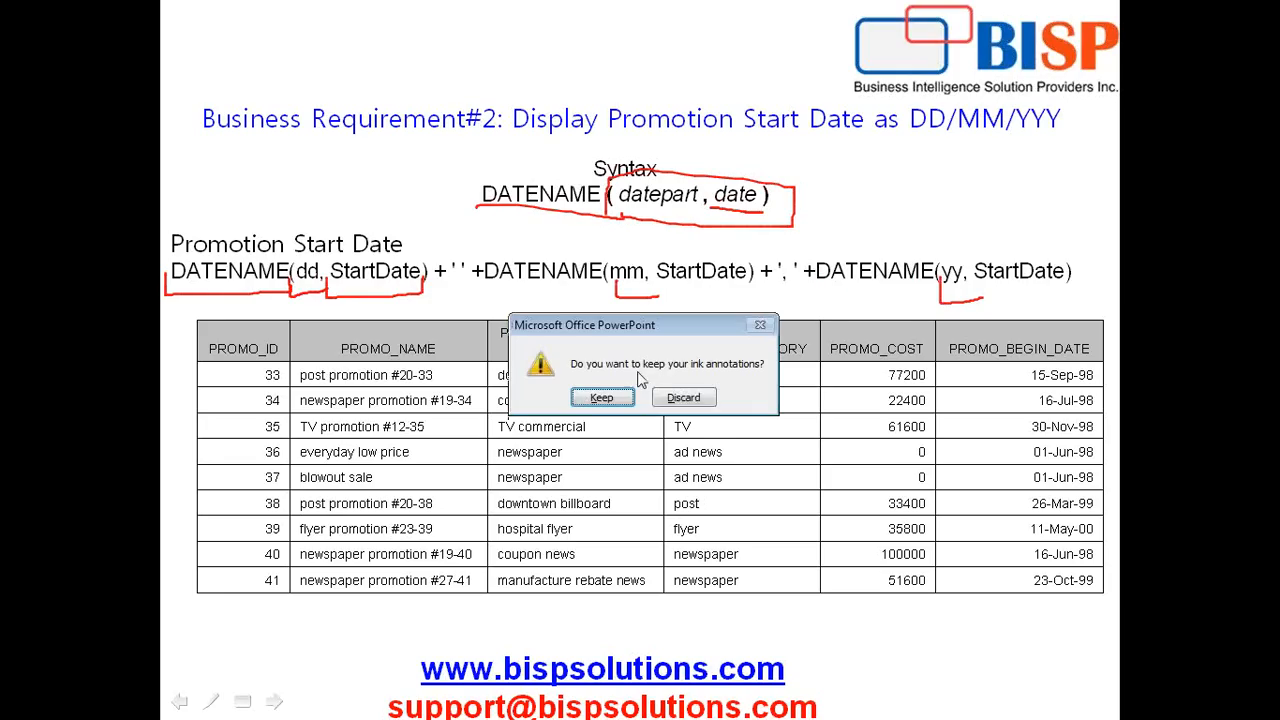
click(683, 398)
Switch to the MSBI virtual machine and examine the StartDate column in the DimPromotion data
mouse_move(313, 705)
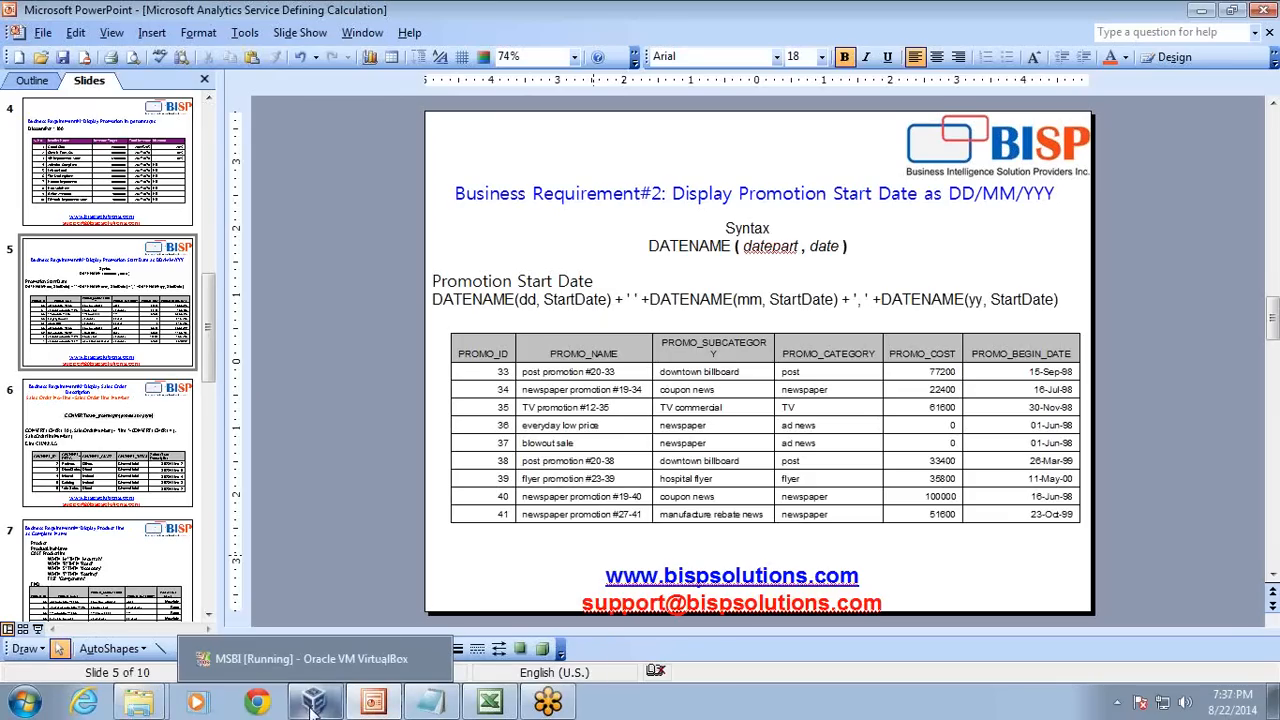
click(300, 658)
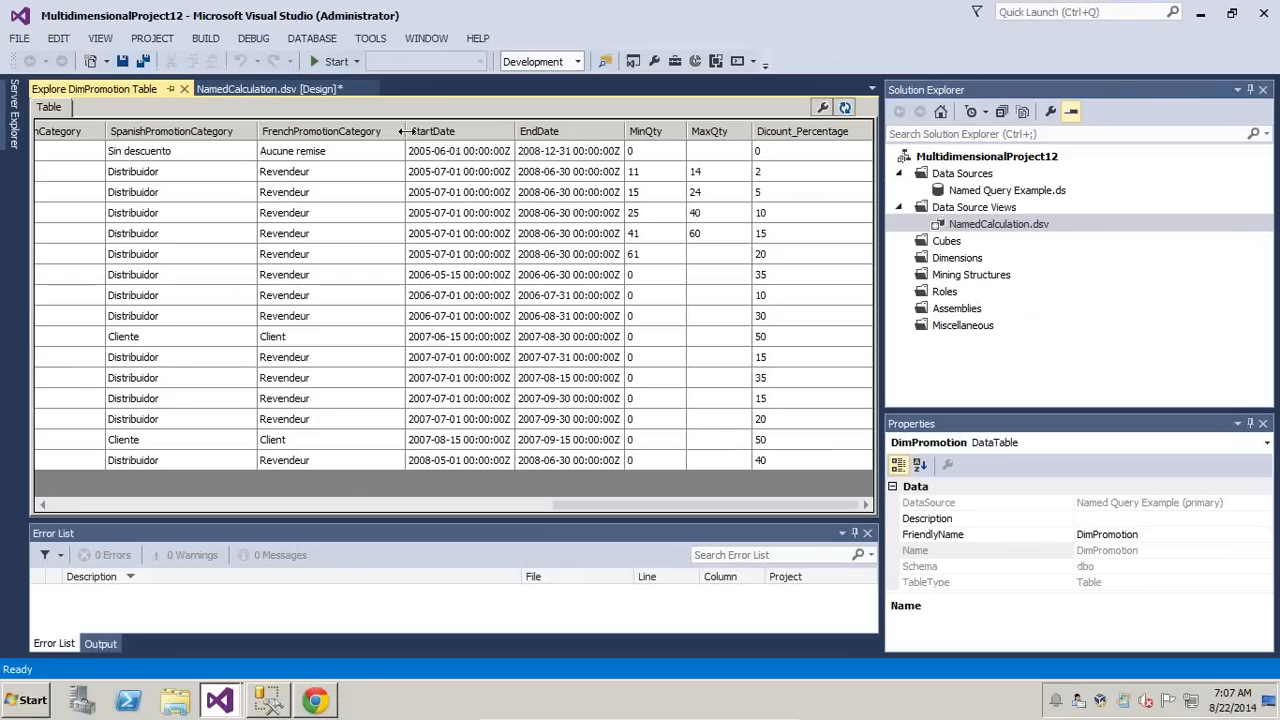
click(440, 131)
drag(440, 160, 439, 415)
click(492, 312)
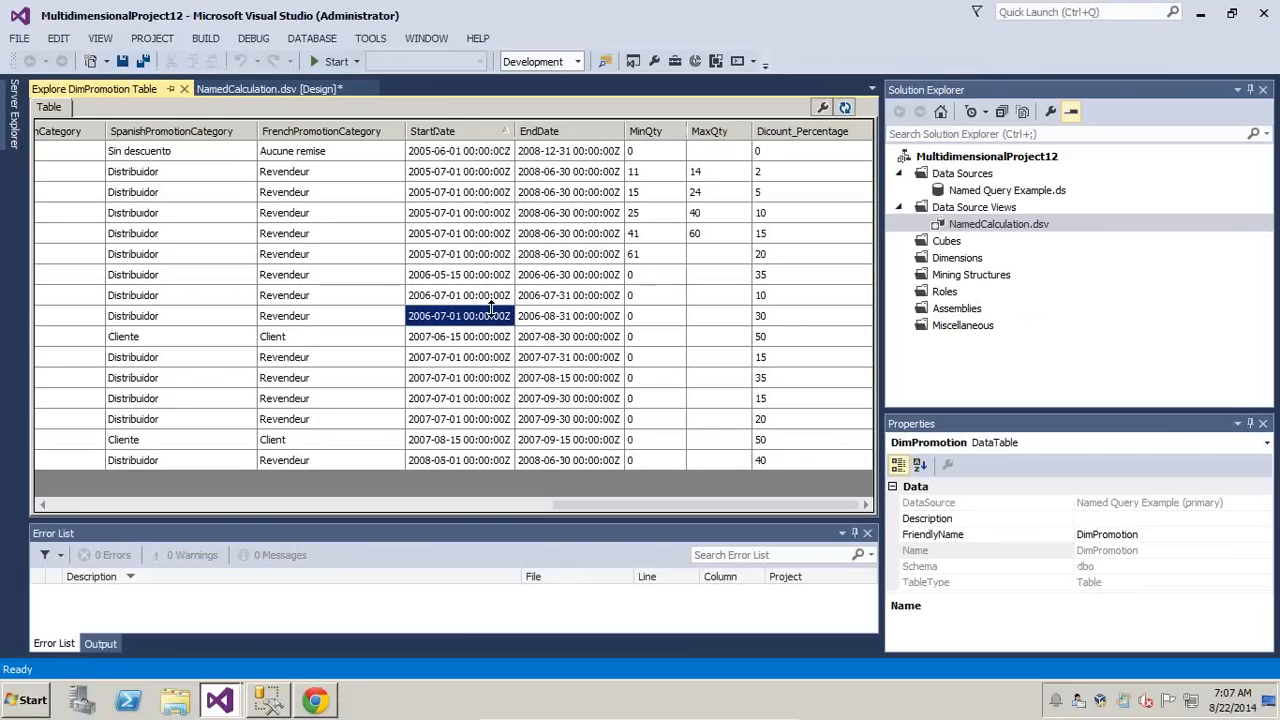
drag(485, 152, 452, 382)
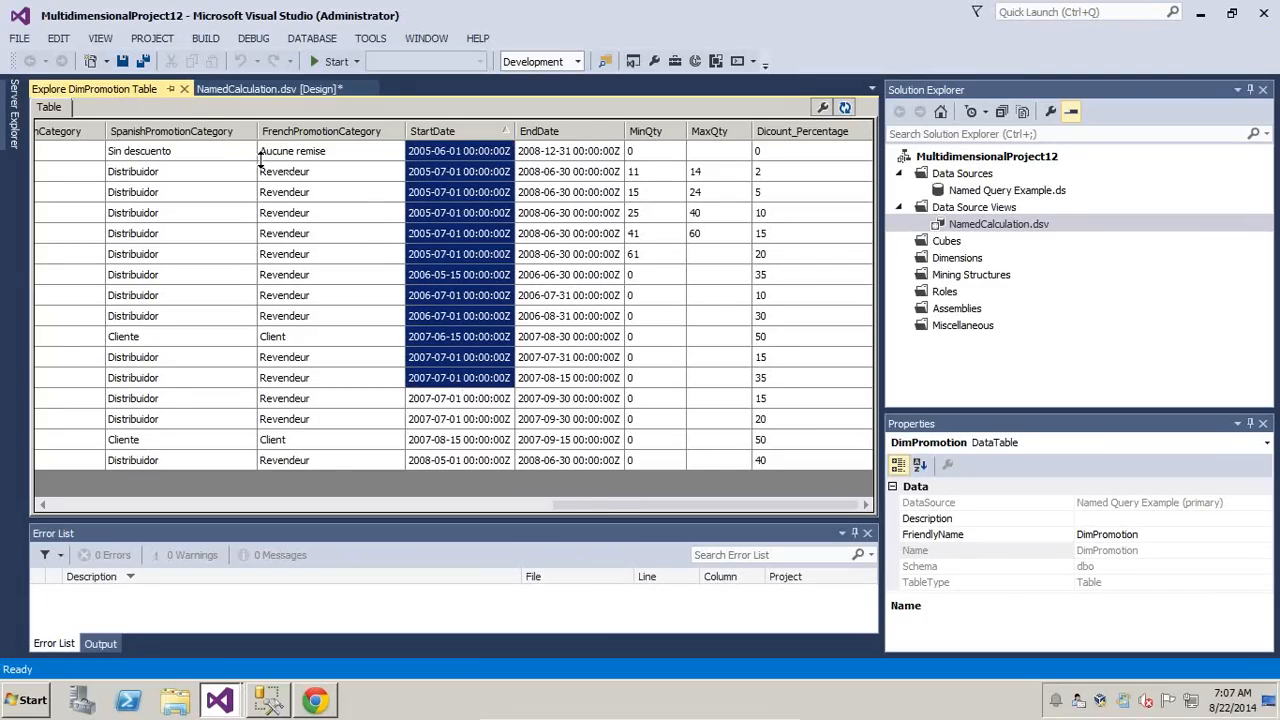
Return to the NamedCalculation design and start another named calculation on DimPromotion with the column name Promotion_Start_Date
click(237, 86)
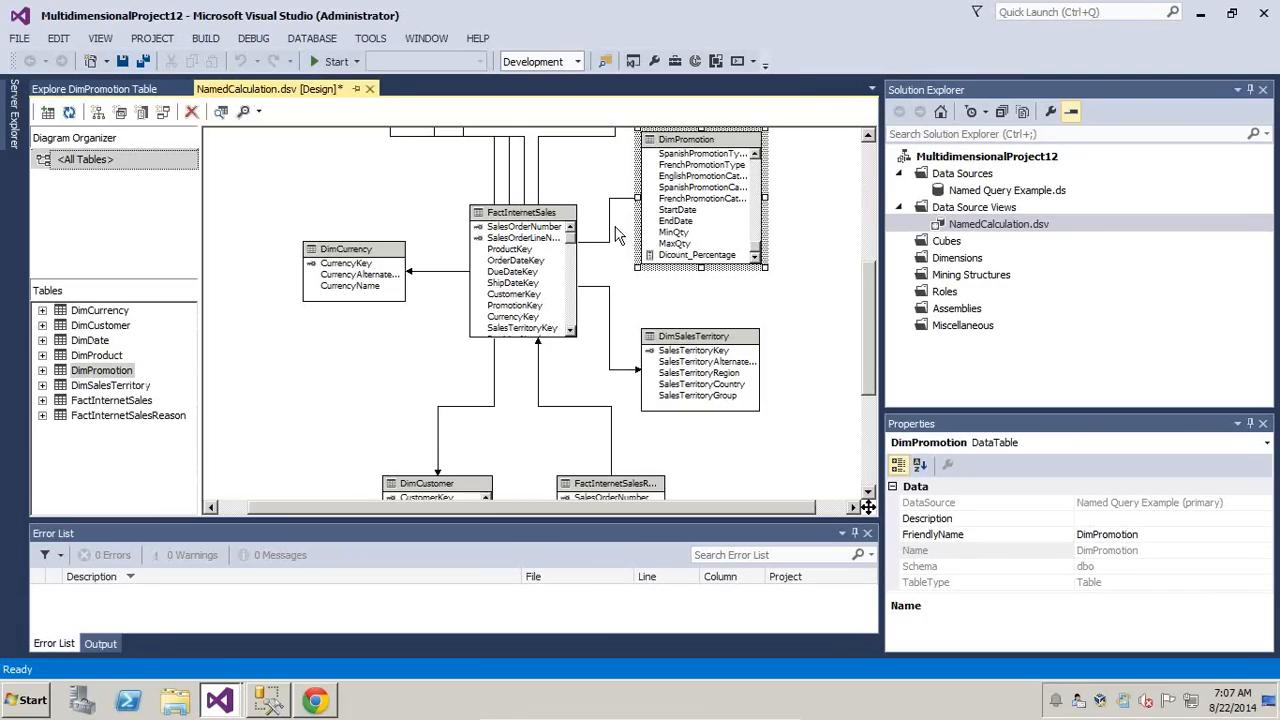
scroll(872, 318, up, 3)
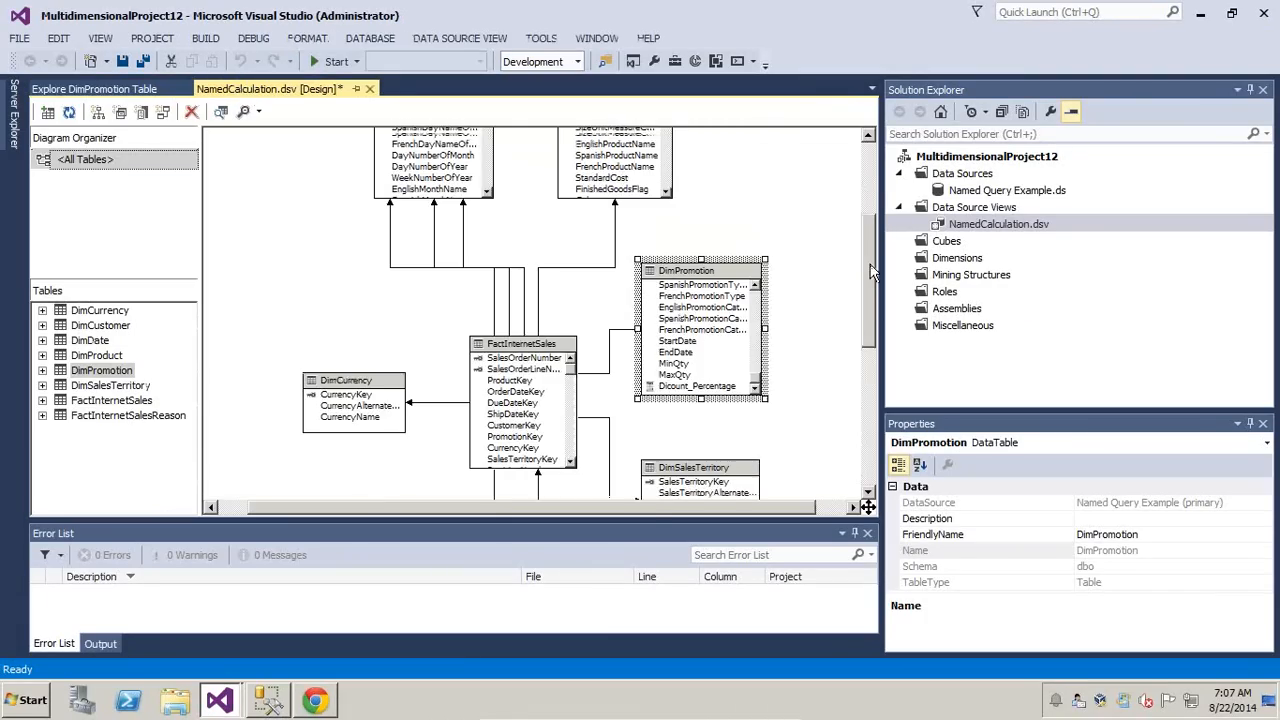
right_click(720, 273)
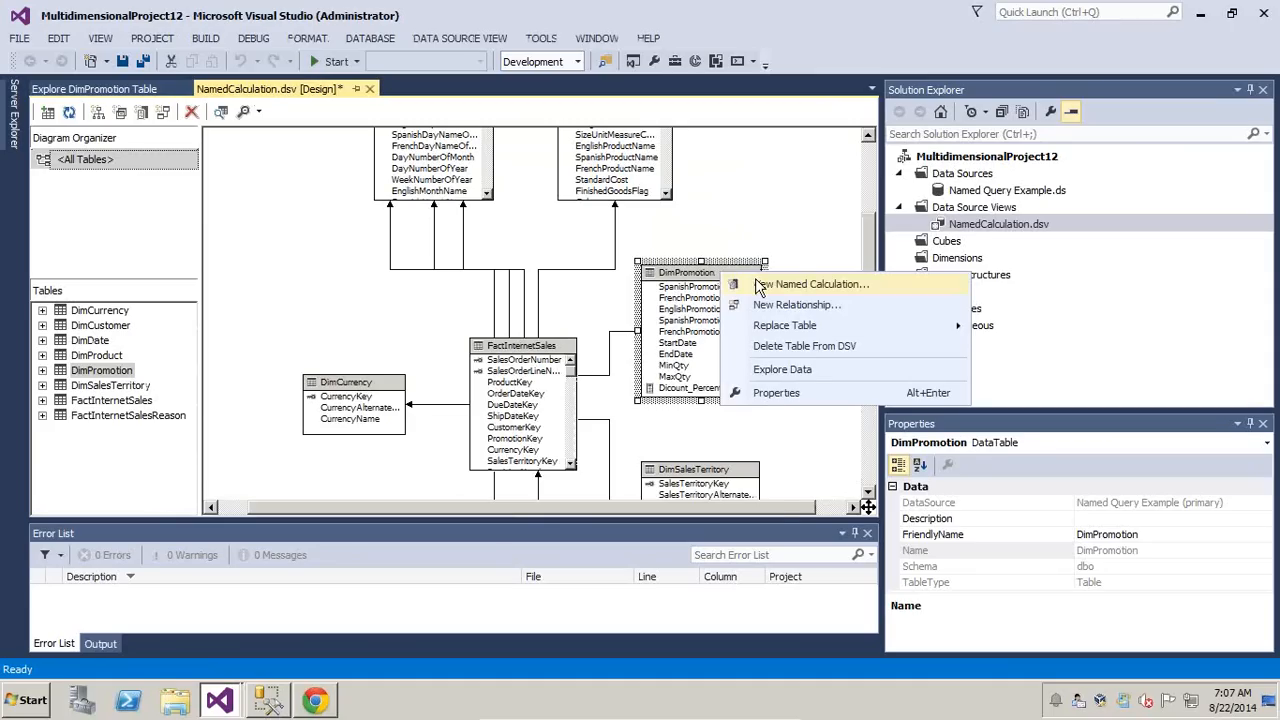
click(790, 284)
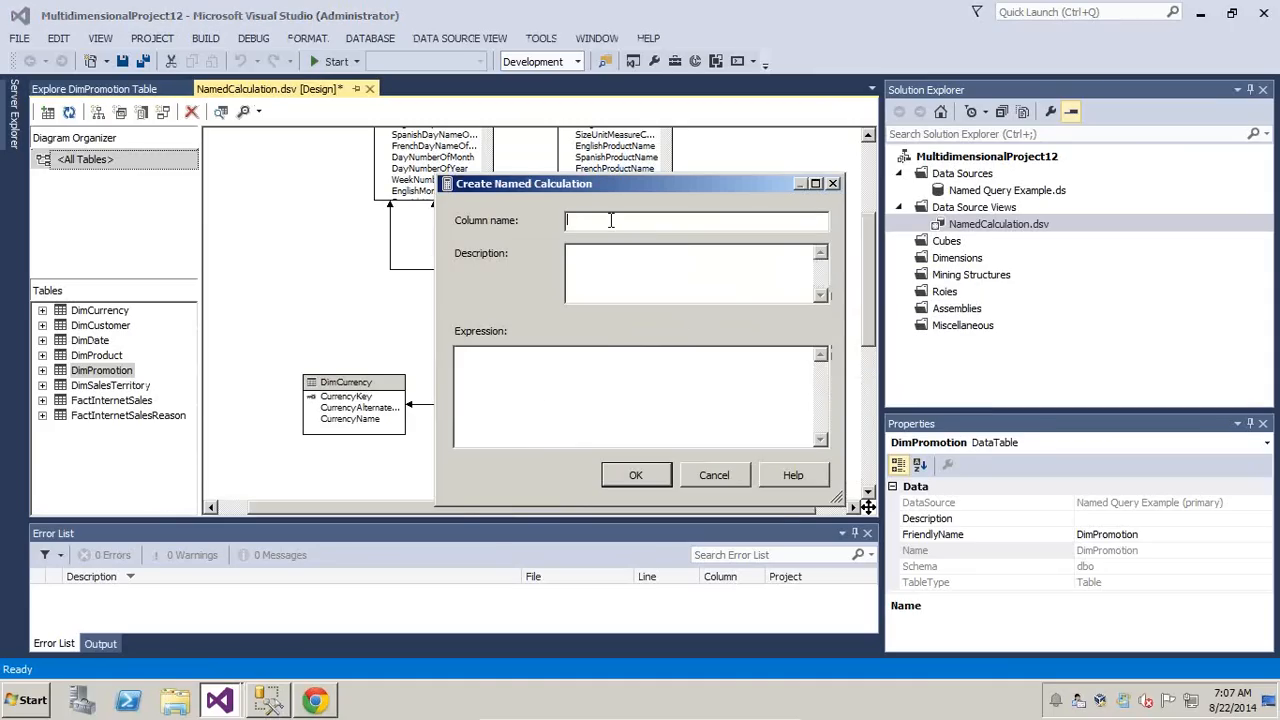
text(Promotion_Start_Date)
drag(587, 194, 890, 178)
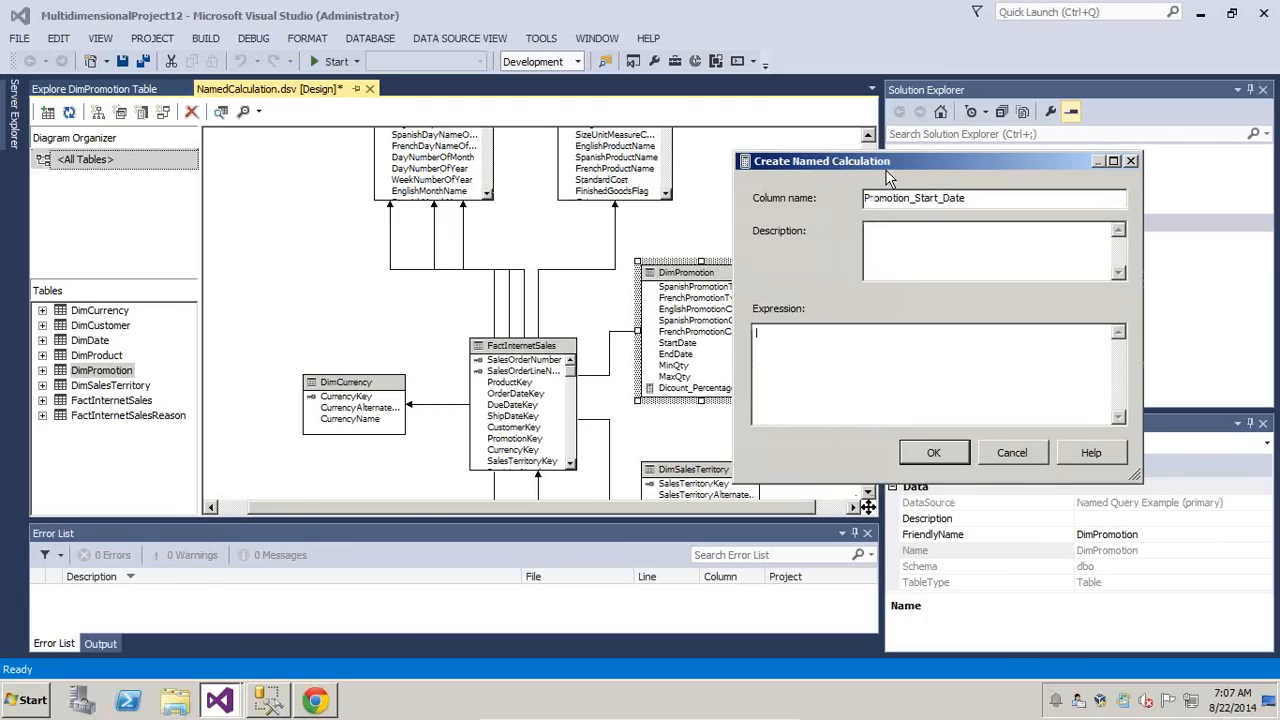
Enter DateName(dd,StartDate)+' '+DateName(mm,StartDate)+' ' as the expression, followed by another copy of DateName(dd,StartDate)
text(DateName(dd,StartDate)+' '+)
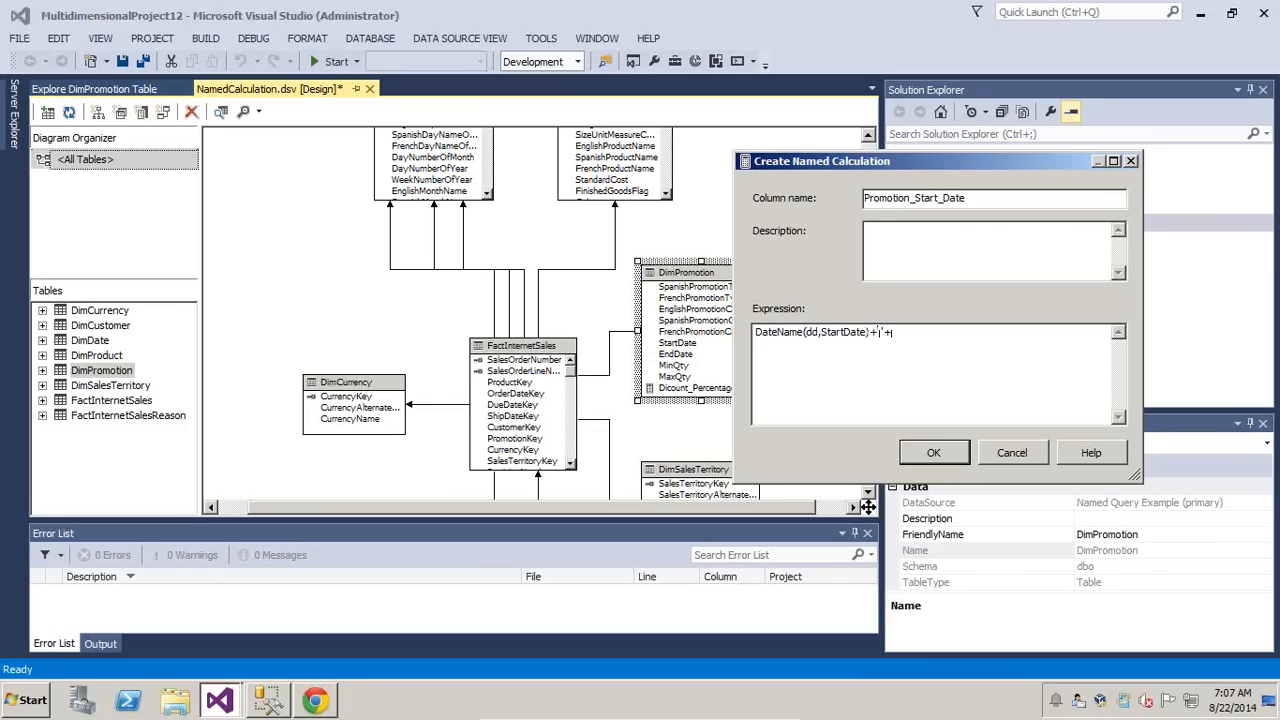
drag(870, 332, 757, 332)
key(ctrl+c)
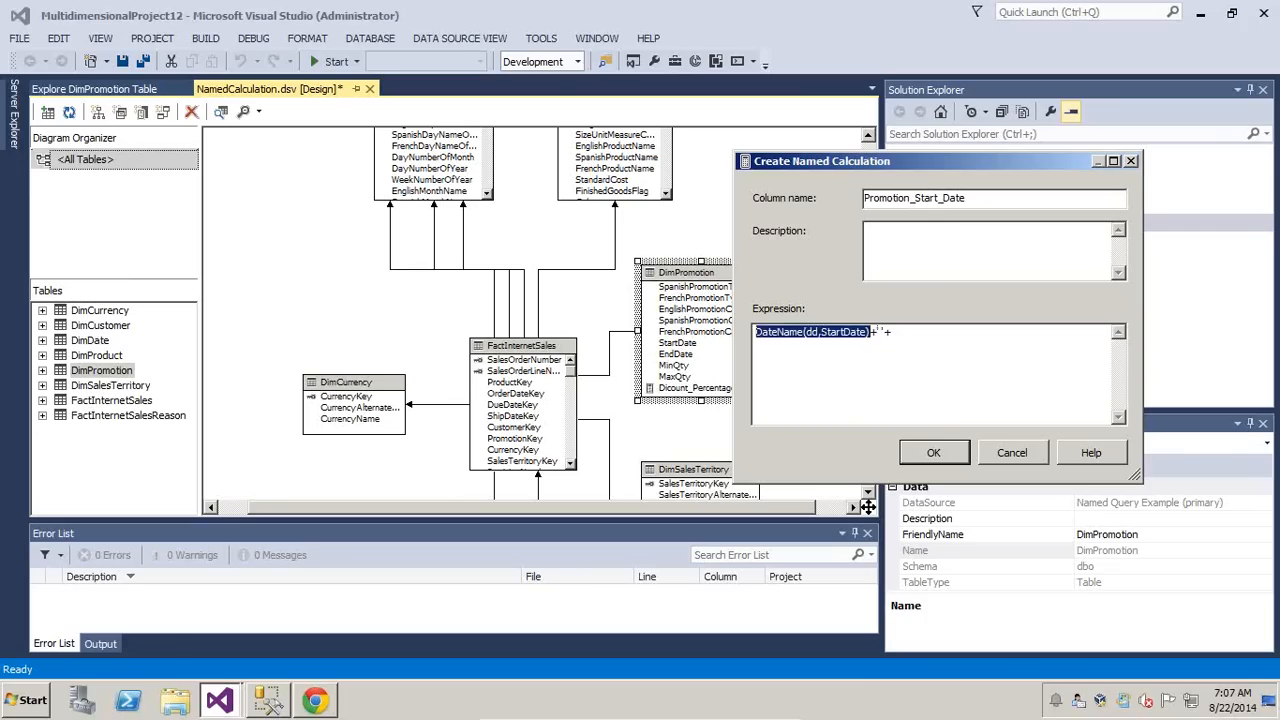
click(912, 332)
key(ctrl+v)
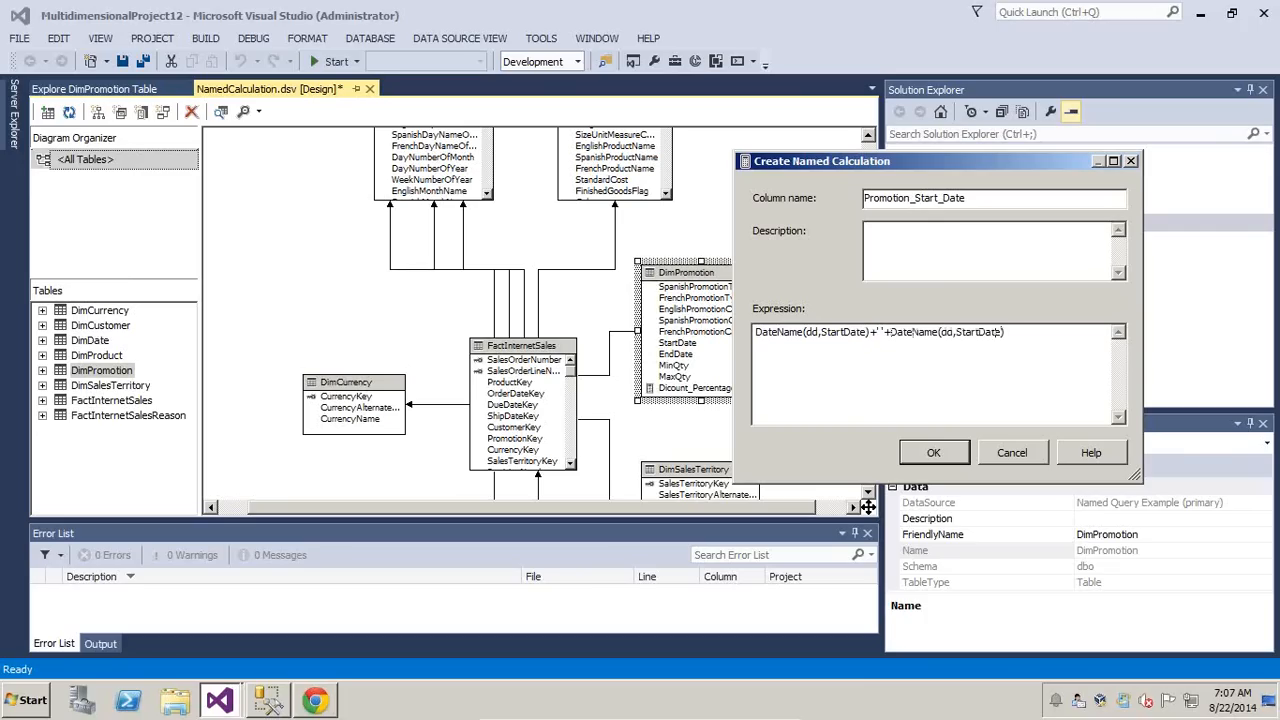
drag(955, 332, 940, 332)
key(BackSpace)
text(mm,StartDate)+')
key(ctrl+v)
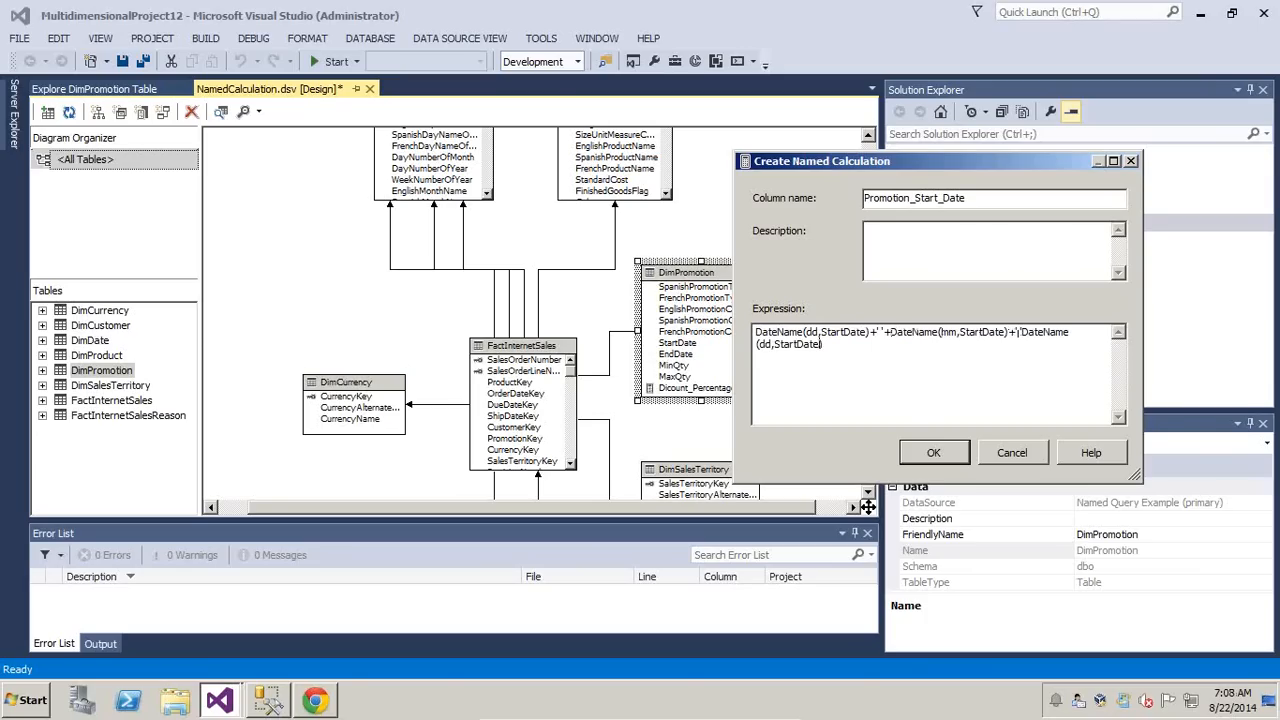
Change the date part of the last DateName to YYYY and try to create the calculation
key(BackSpace)
key(BackSpace)
key(BackSpace)
text(YYY)
text(Y)
click(936, 454)
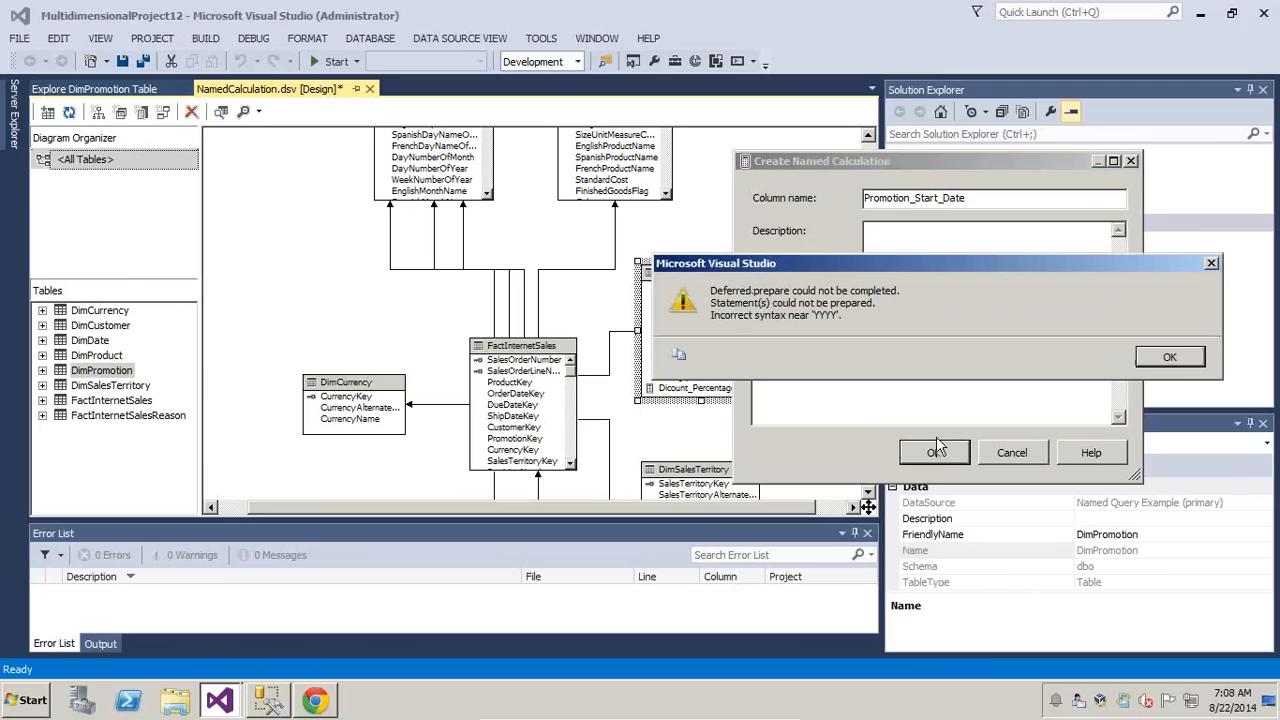
click(1175, 352)
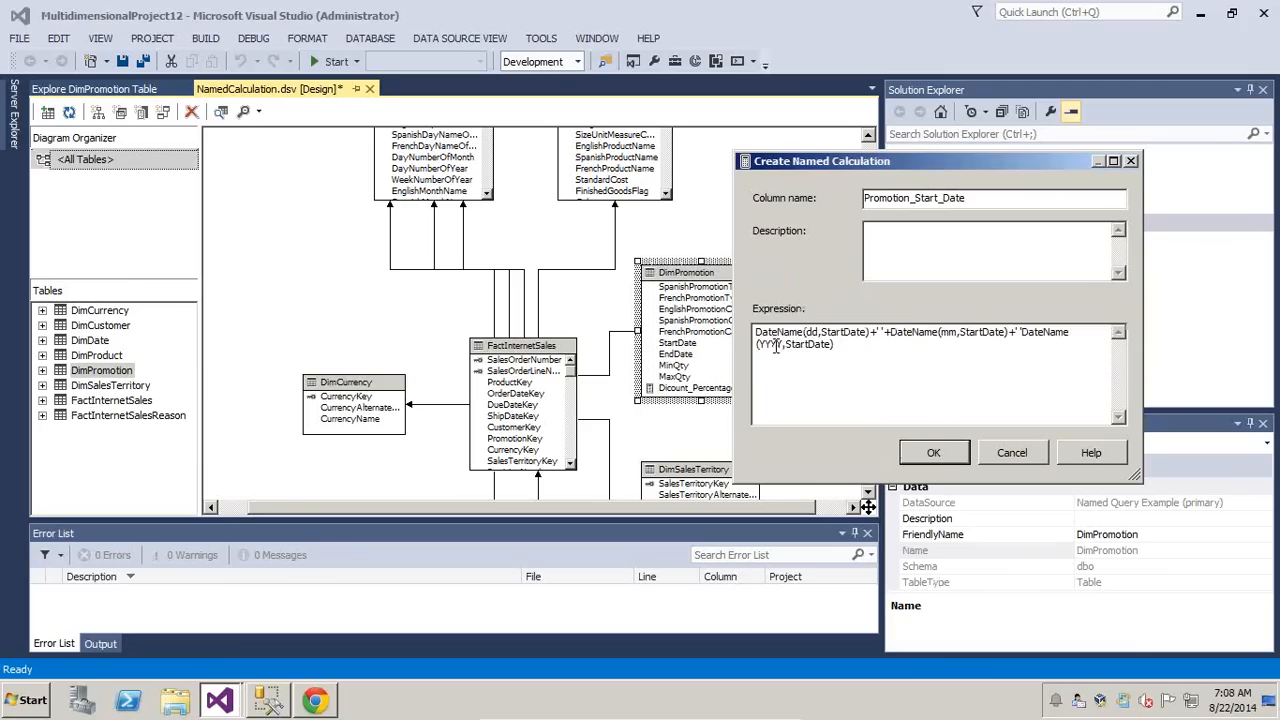
Shorten the last DateName's date part to YY and try again to create the calculation
key(BackSpace)
key(BackSpace)
click(933, 453)
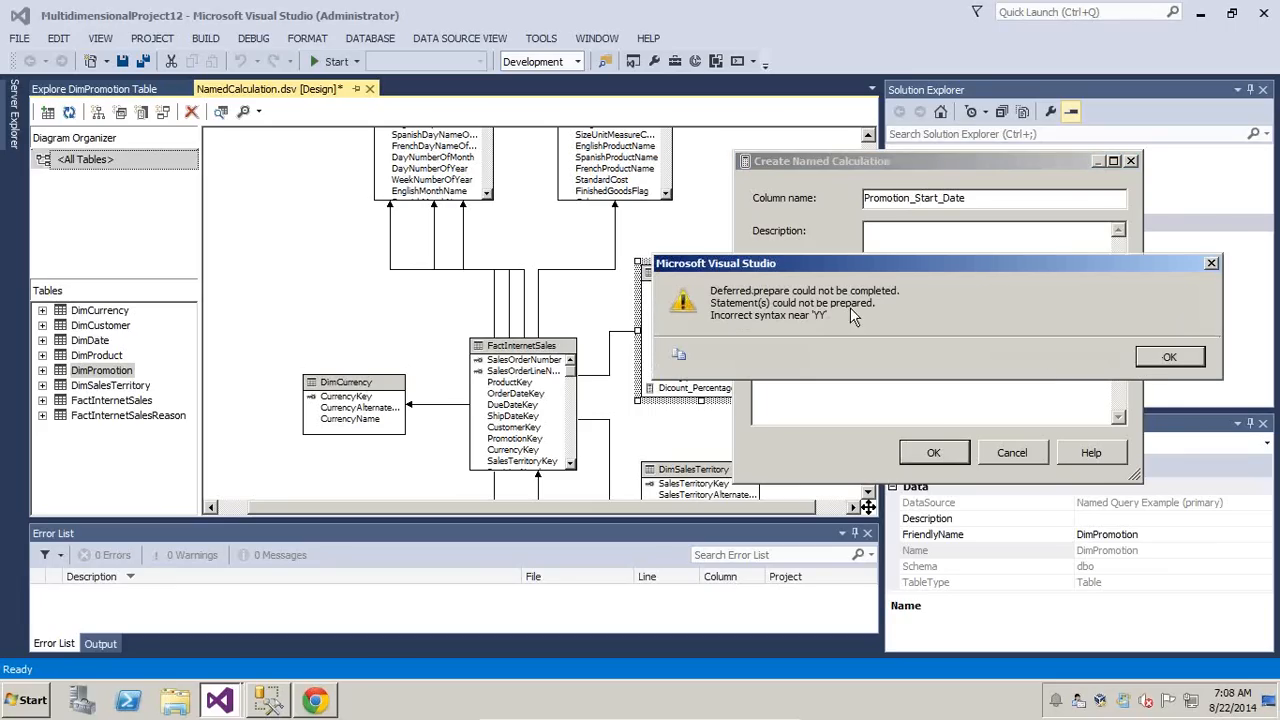
click(1160, 357)
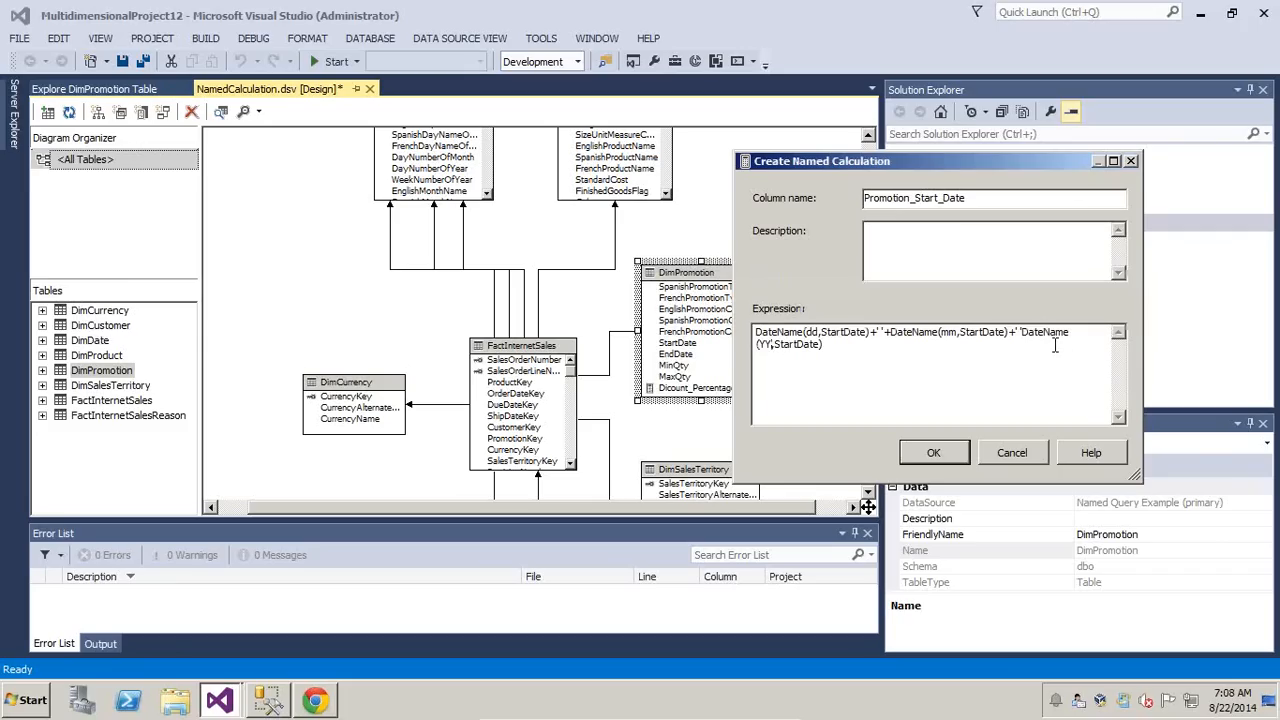
Insert the missing + before the last DateName and create the Promotion_Start_Date calculation
click(1020, 332)
text(+)
key(Delete)
key(Left)
click(940, 453)
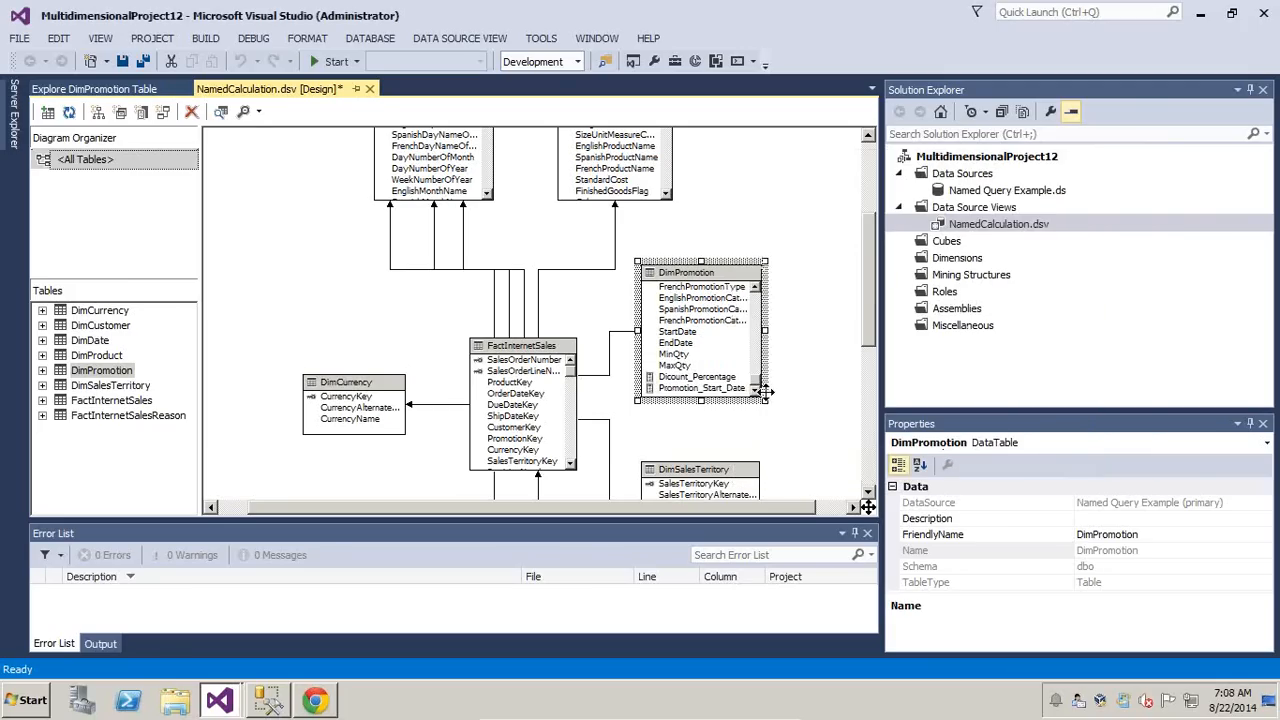
Explore the DimPromotion data and compare its StartDate column with the Promotion_Start_Date column
right_click(708, 272)
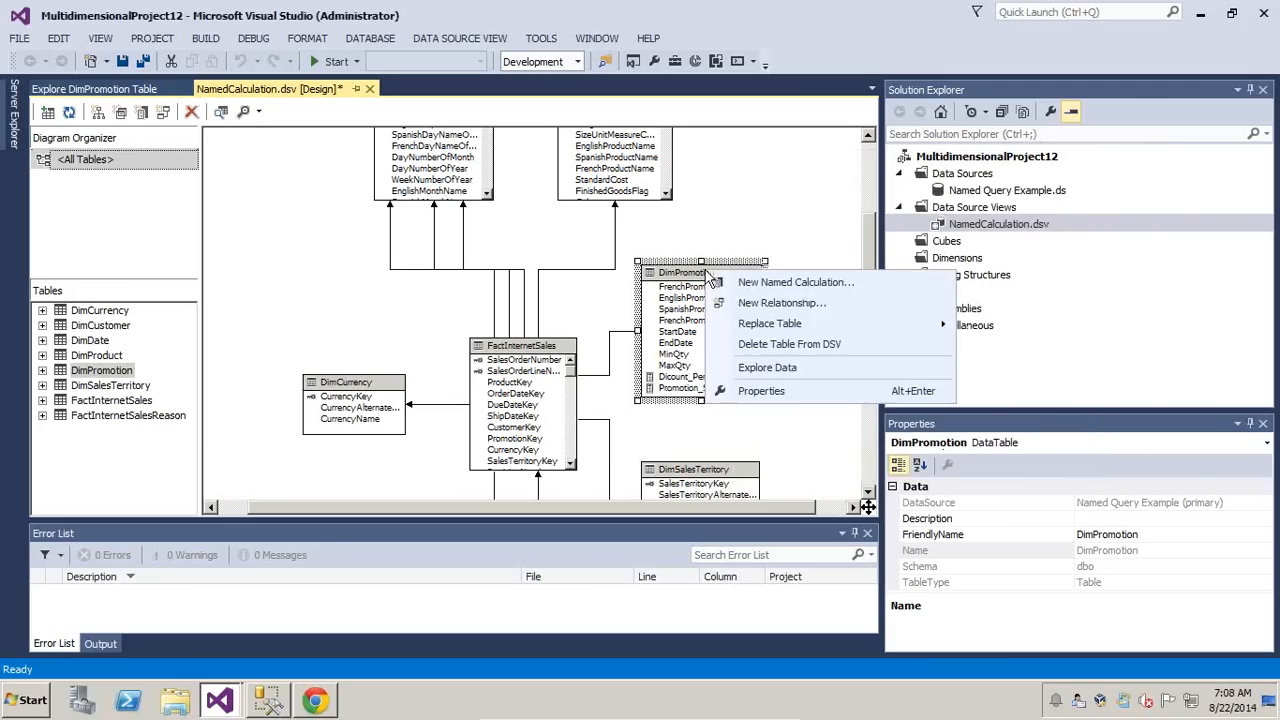
click(778, 368)
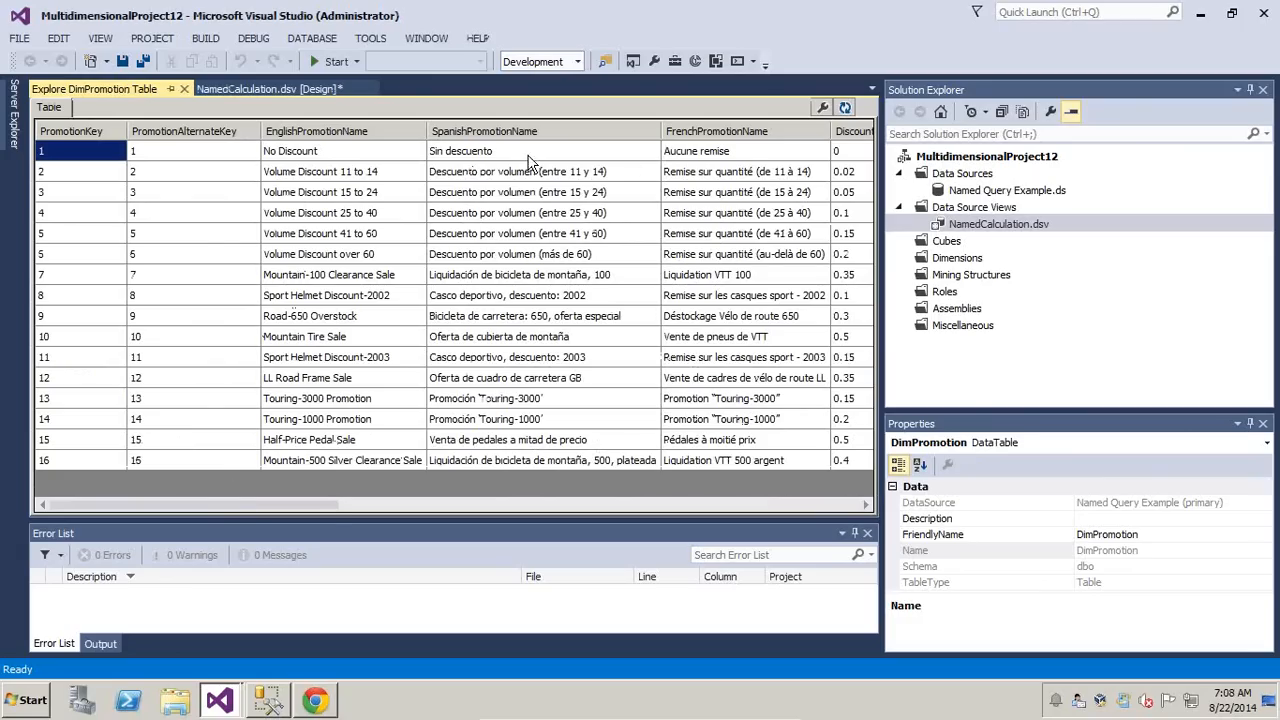
drag(327, 505, 770, 508)
click(668, 298)
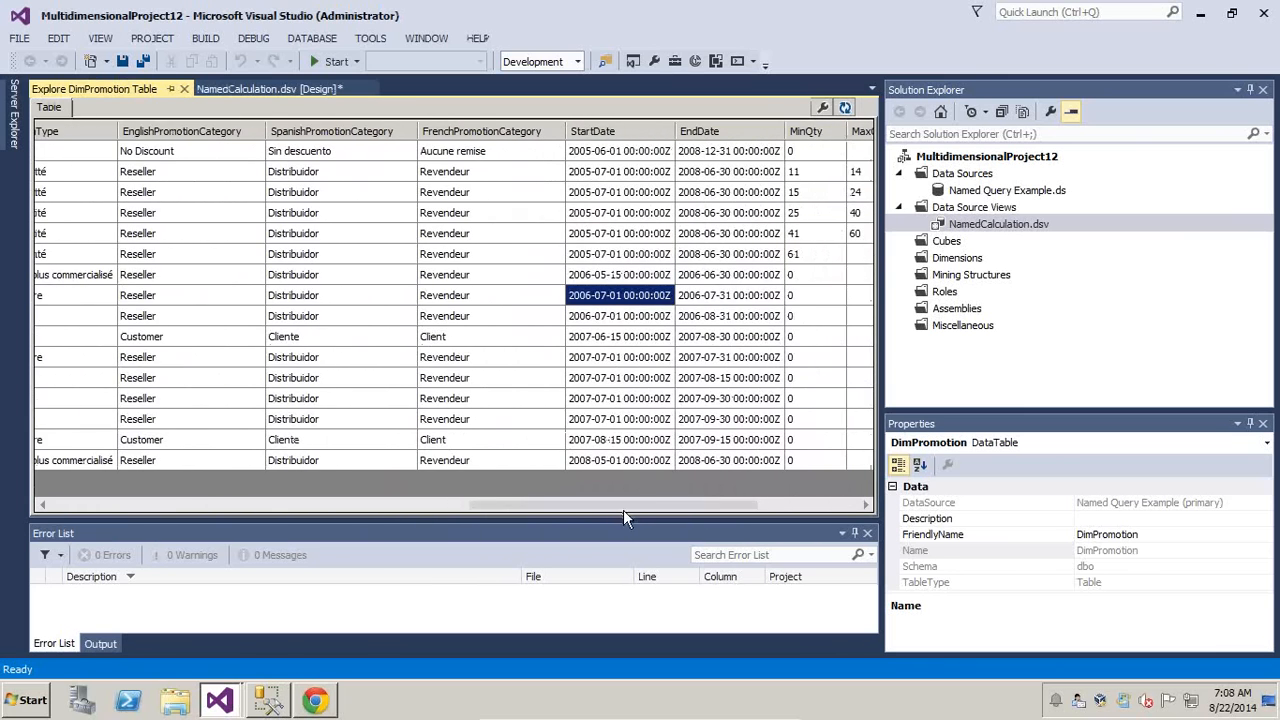
drag(623, 510, 755, 503)
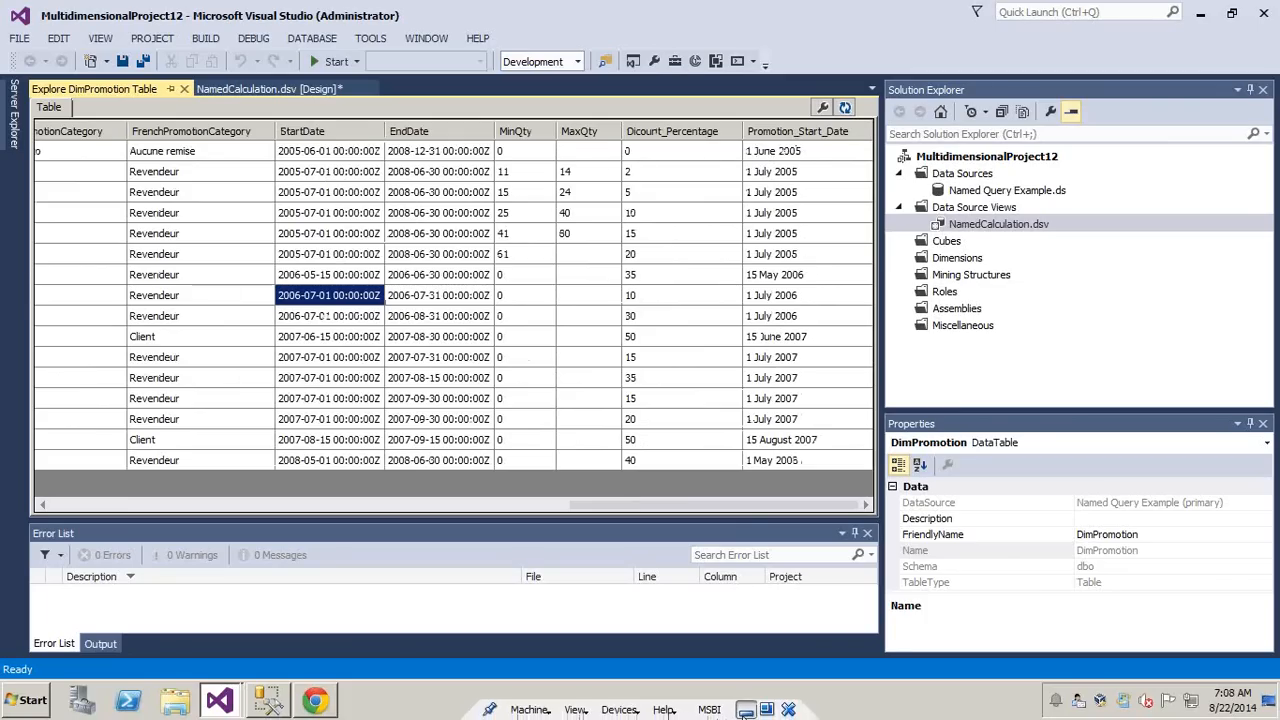
Switch to the PowerPoint presentation and show the Business Requirement#3 slide on the sales order description as a full-screen slide show
click(745, 710)
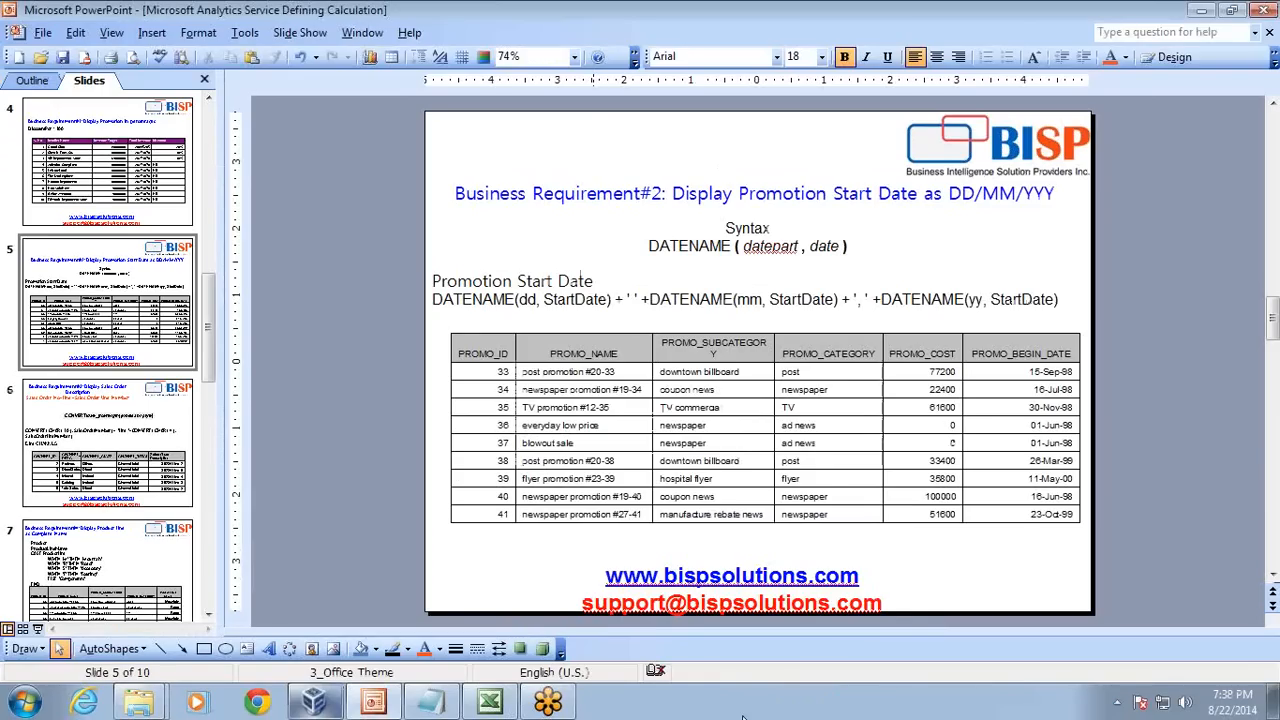
key(alt+Tab)
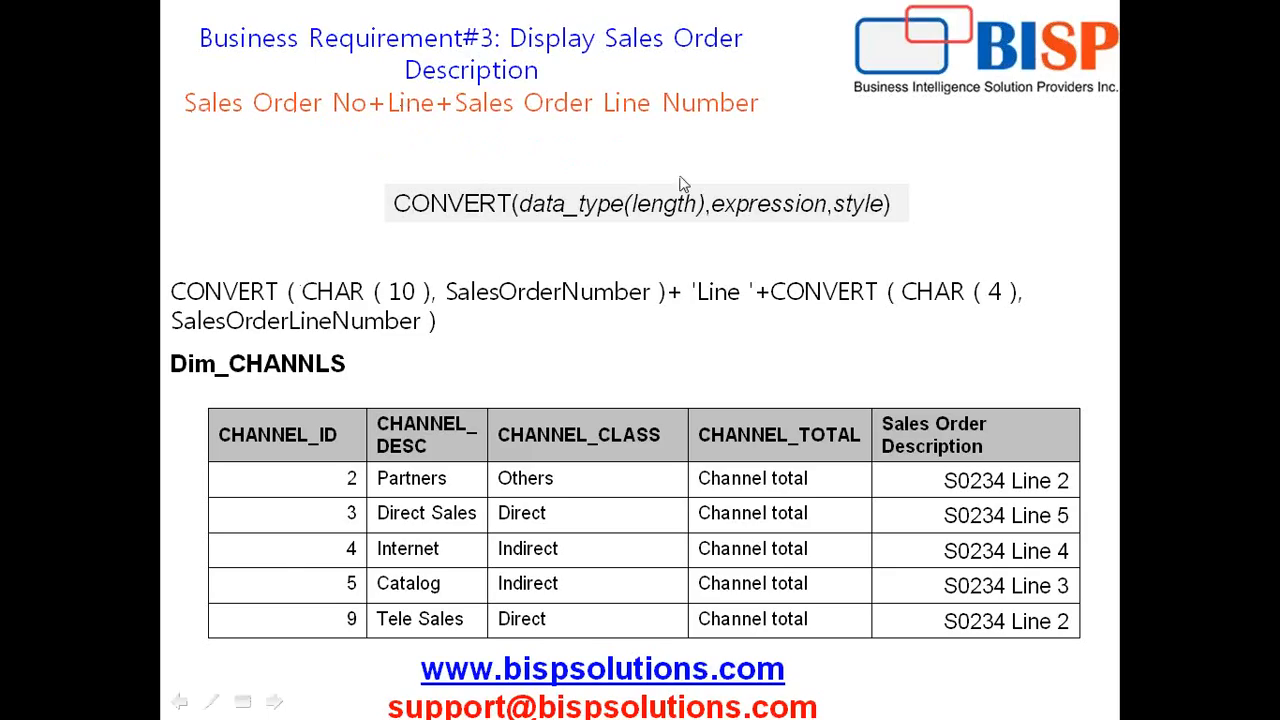
Mark SalesOrderNumber, SalesOrderLineNumber, the Sales Order Description values and the CONVERT syntax with the pen, ending the slide show with the ink discarded
click(208, 702)
click(244, 540)
mouse_move(437, 294)
mouse_down()
mouse_move(438, 310)
mouse_move(648, 306)
mouse_up()
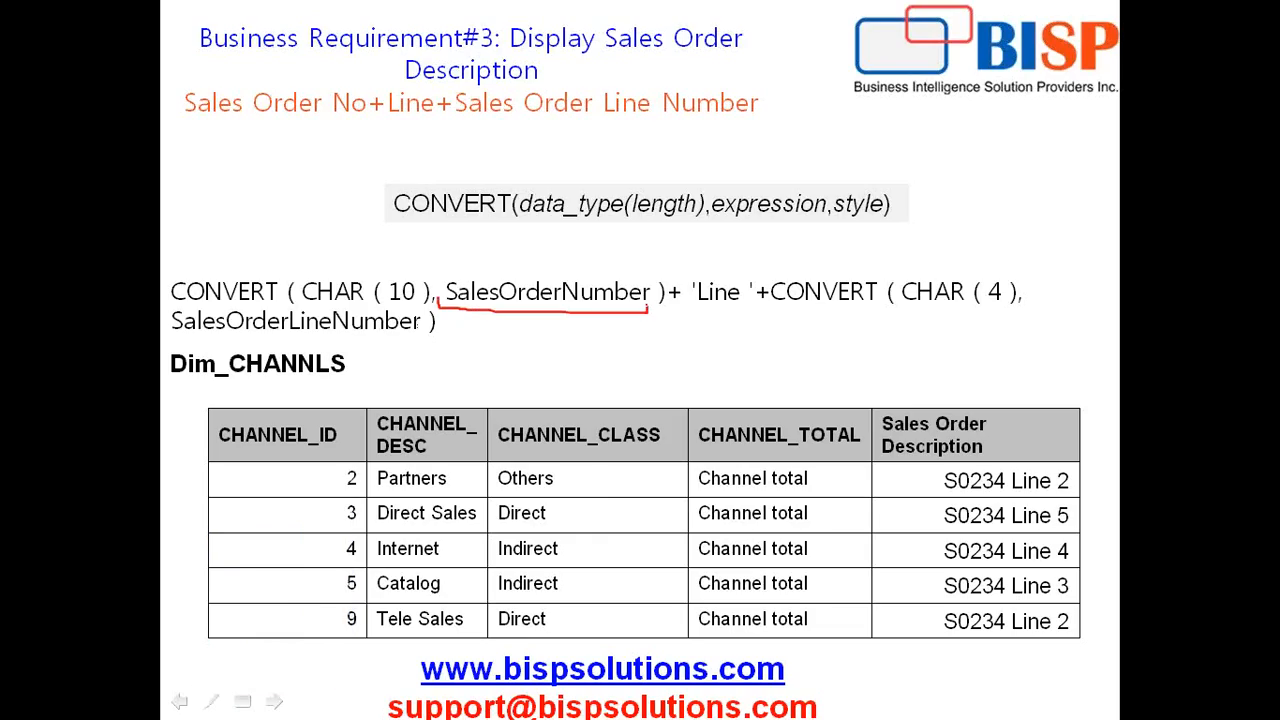
drag(167, 323, 424, 328)
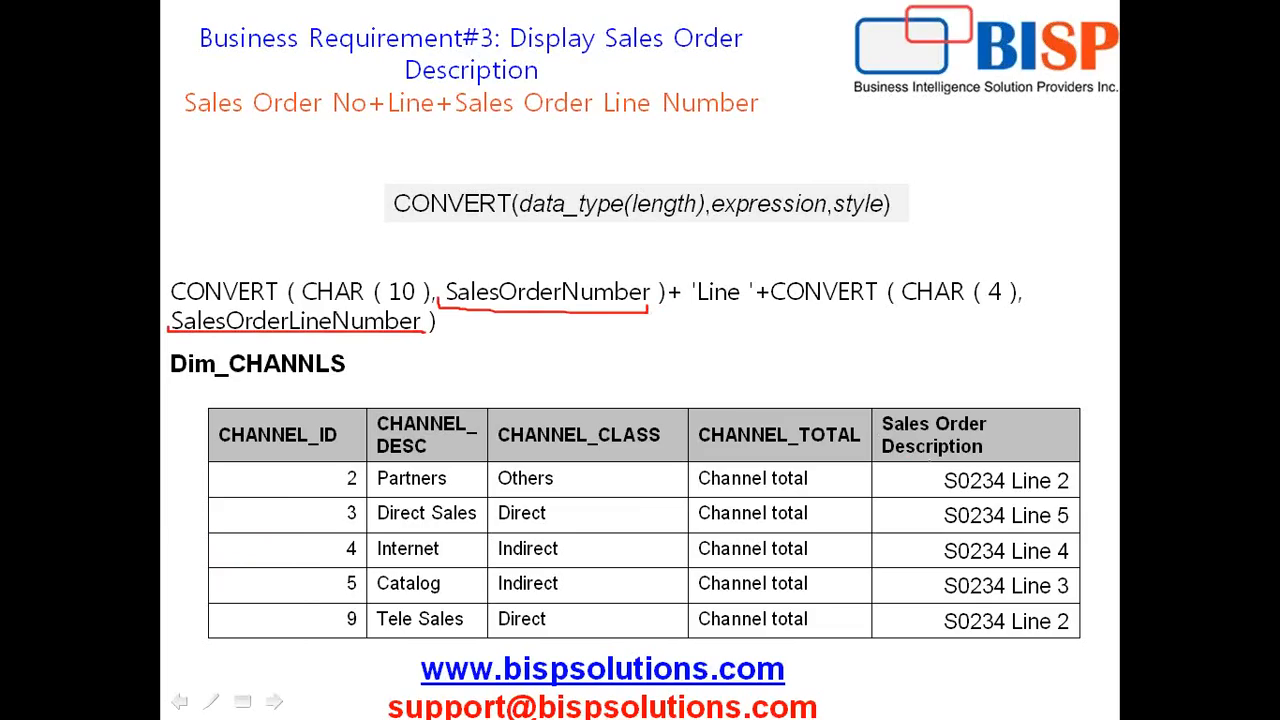
mouse_move(938, 464)
mouse_down()
mouse_move(946, 640)
mouse_move(1096, 646)
mouse_move(1092, 458)
mouse_move(940, 454)
mouse_up()
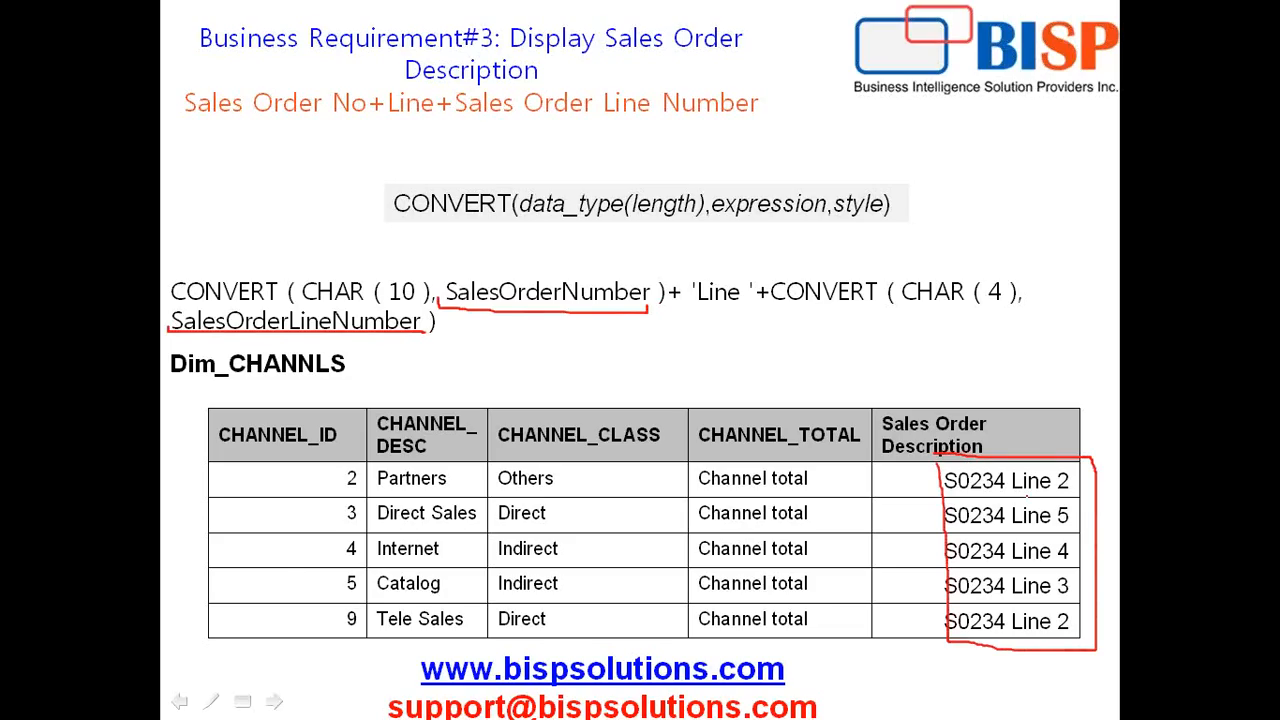
mouse_move(377, 203)
mouse_down()
mouse_move(377, 244)
mouse_move(502, 254)
mouse_move(518, 226)
mouse_move(516, 182)
mouse_move(381, 186)
mouse_move(377, 205)
mouse_up()
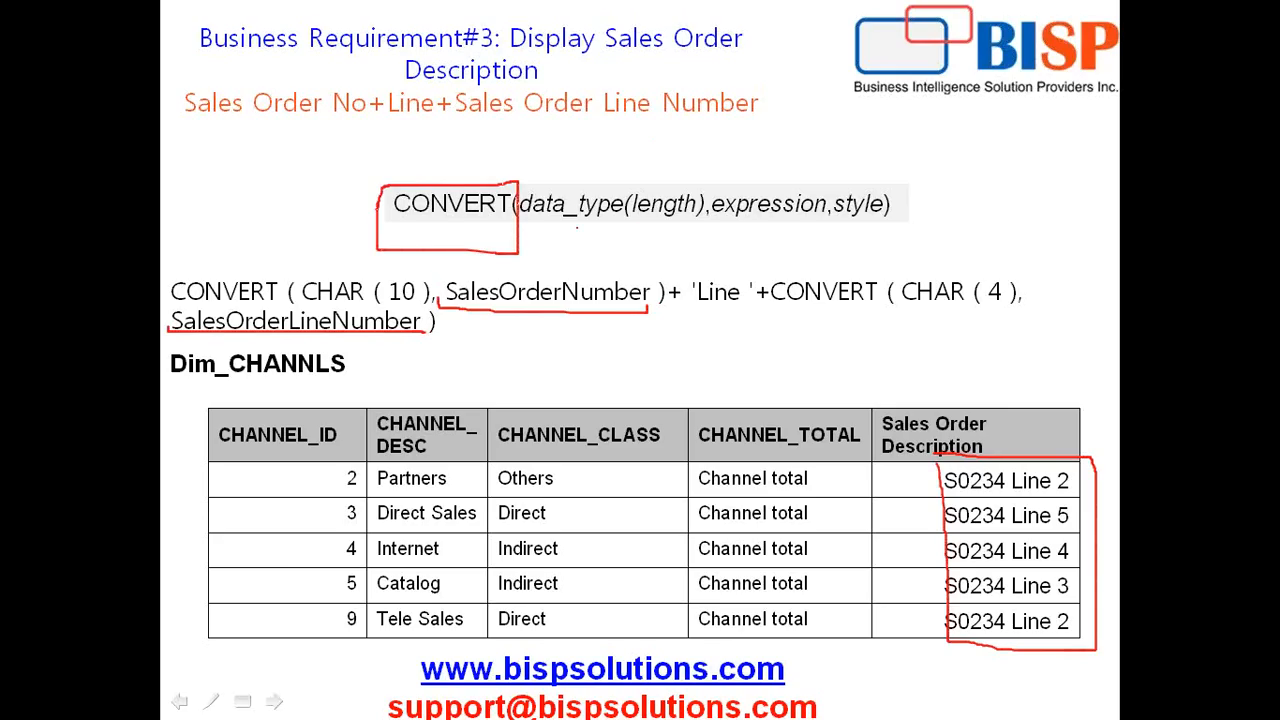
drag(522, 218, 912, 214)
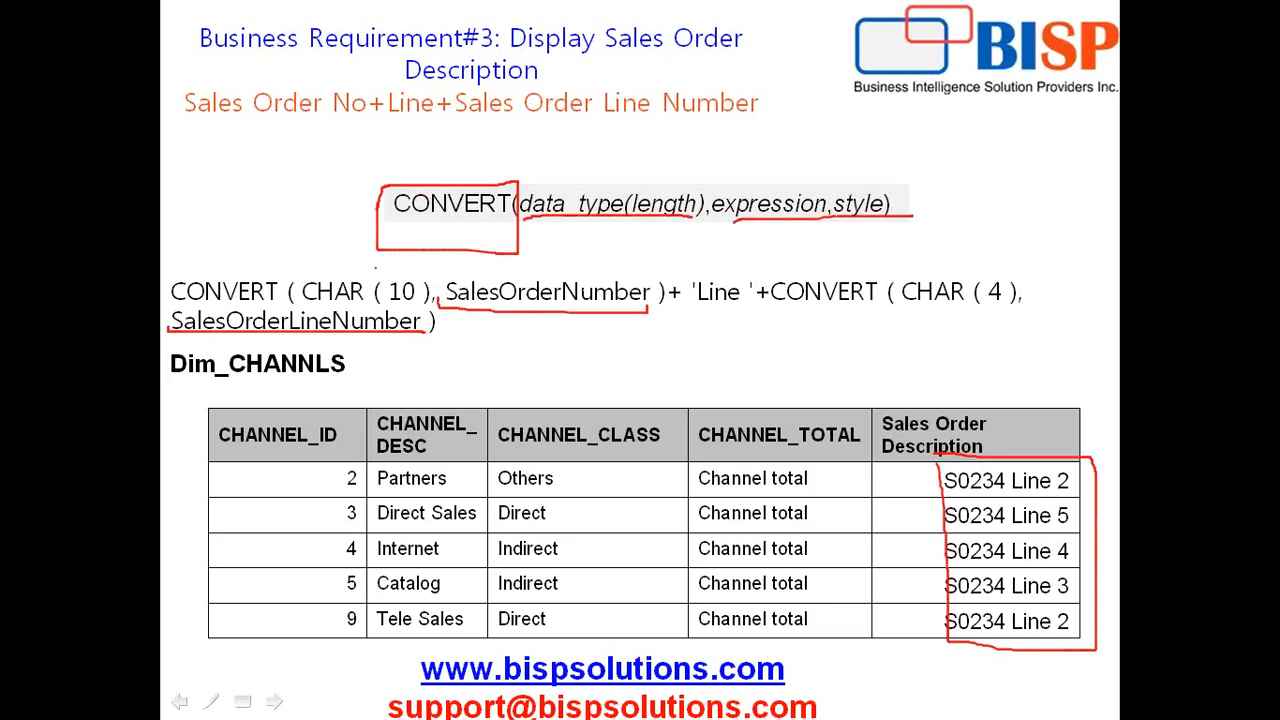
mouse_move(386, 251)
mouse_down()
mouse_move(356, 289)
mouse_move(408, 276)
mouse_up()
mouse_move(728, 243)
mouse_down()
mouse_move(731, 278)
mouse_move(745, 262)
mouse_up()
key(Escape)
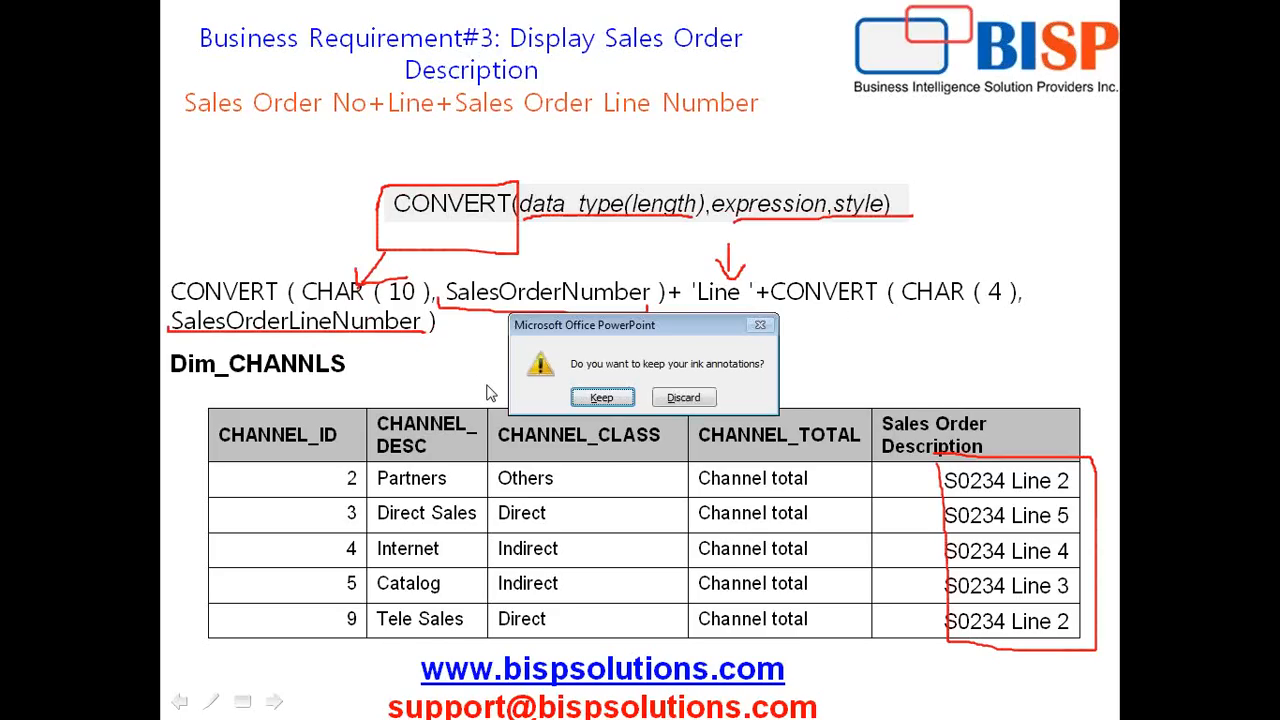
click(664, 397)
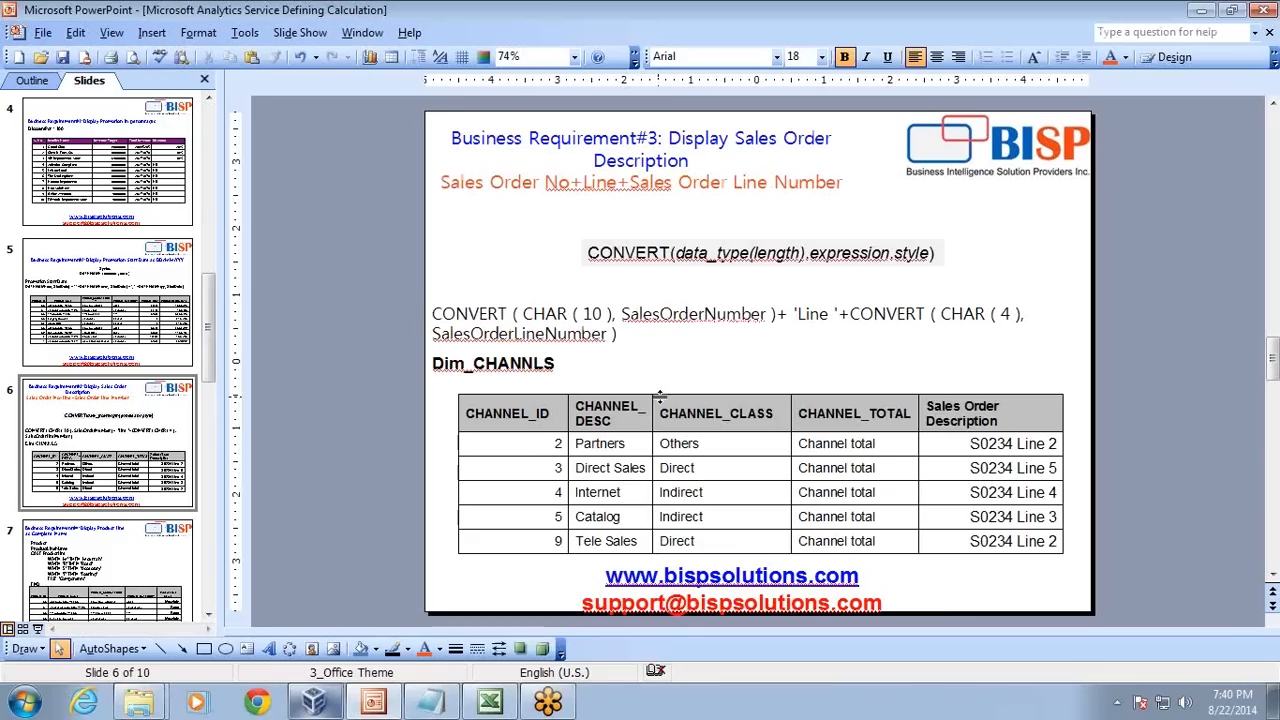
Select the whole CONVERT expression on the Business Requirement#3 slide and switch to the MSBI virtual machine
triple_click(607, 333)
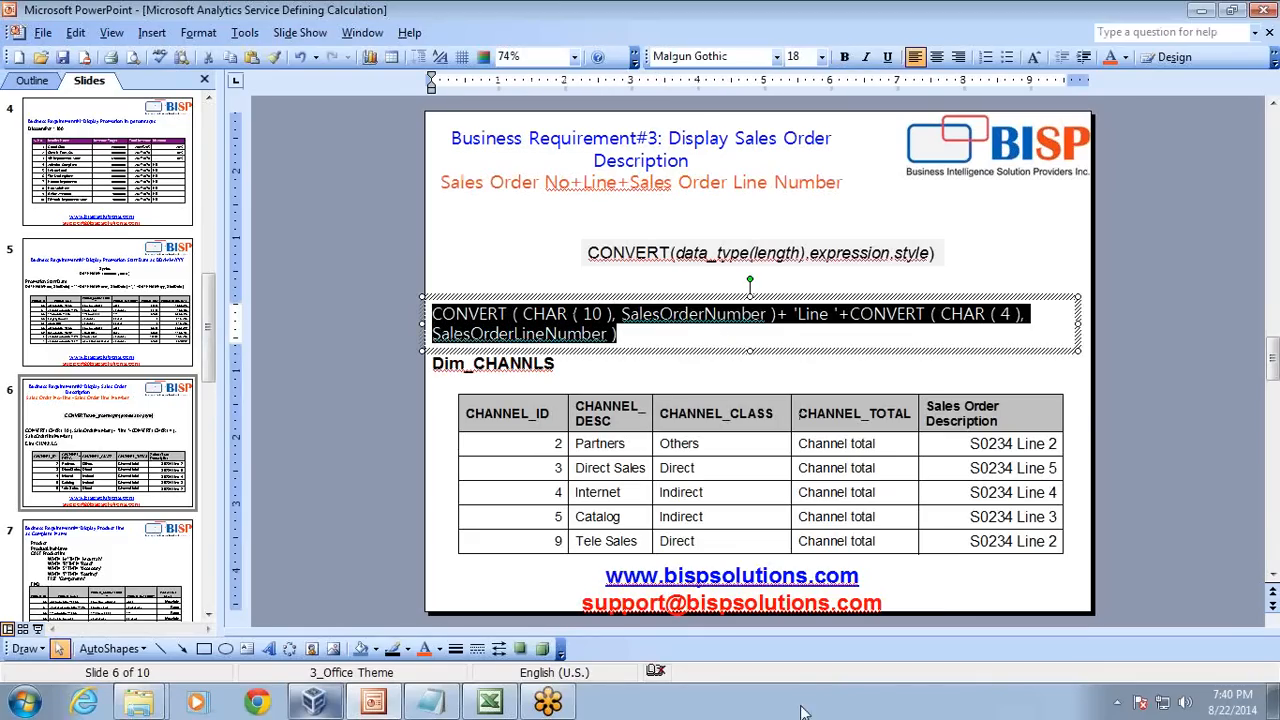
mouse_move(320, 703)
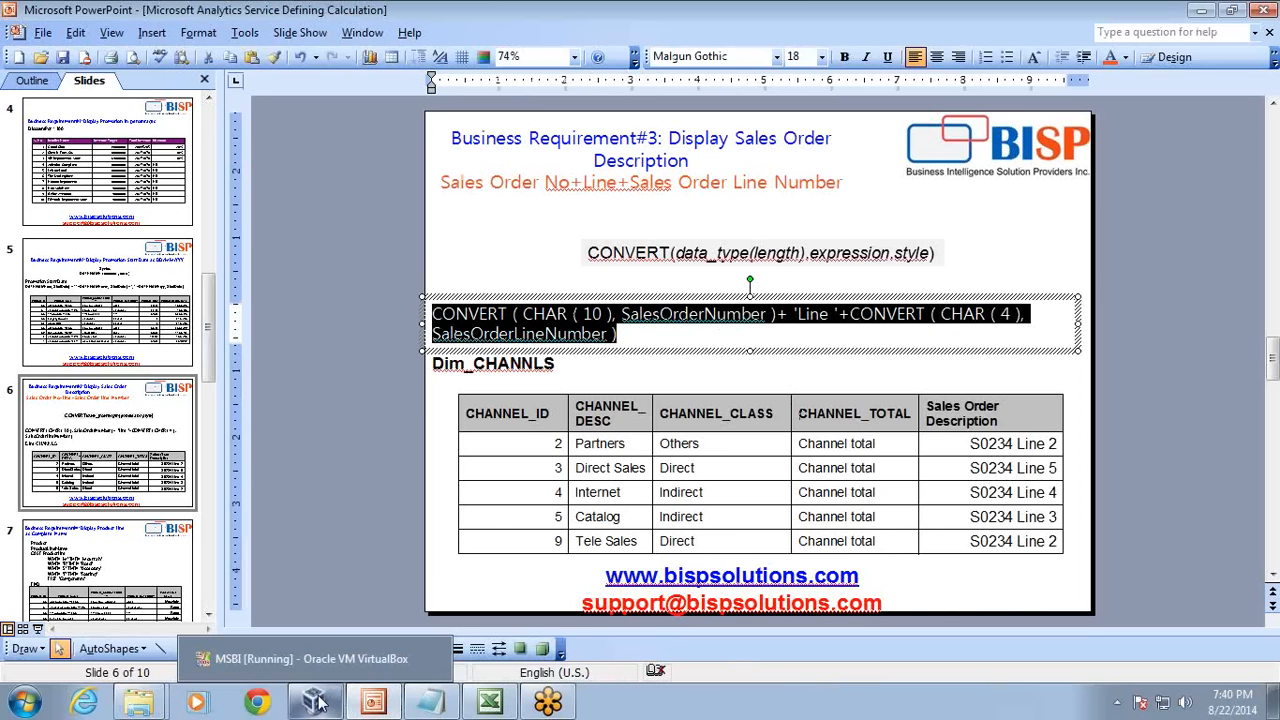
click(310, 658)
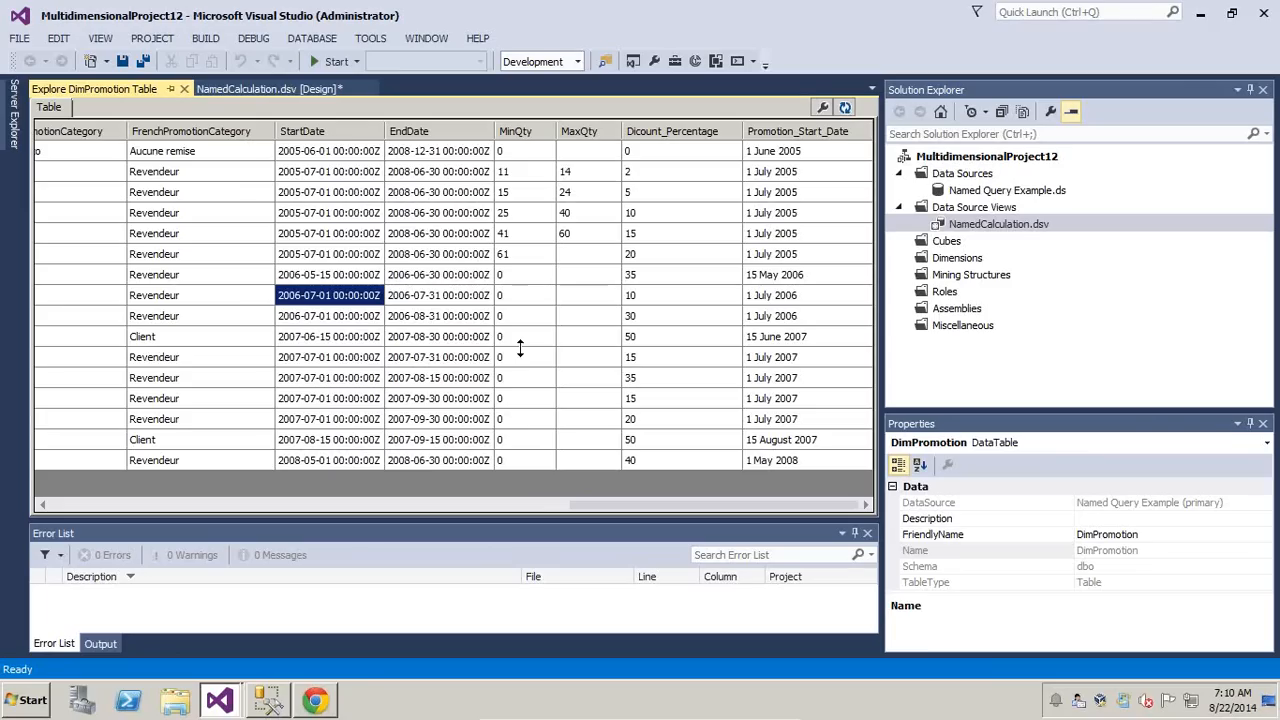
Return to the NamedCalculation design and widen the FactInternetSales table enough to fit the full SalesOrderLineNumber column name
click(250, 89)
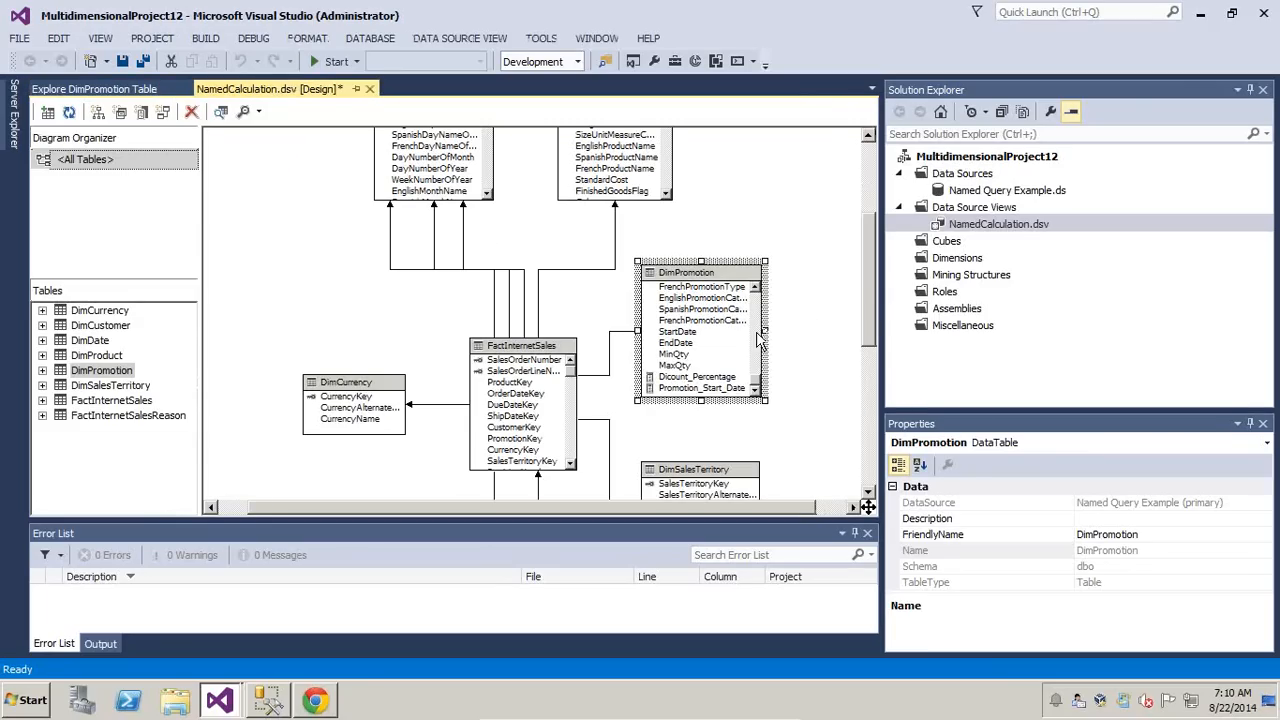
scroll(757, 388, up, 4)
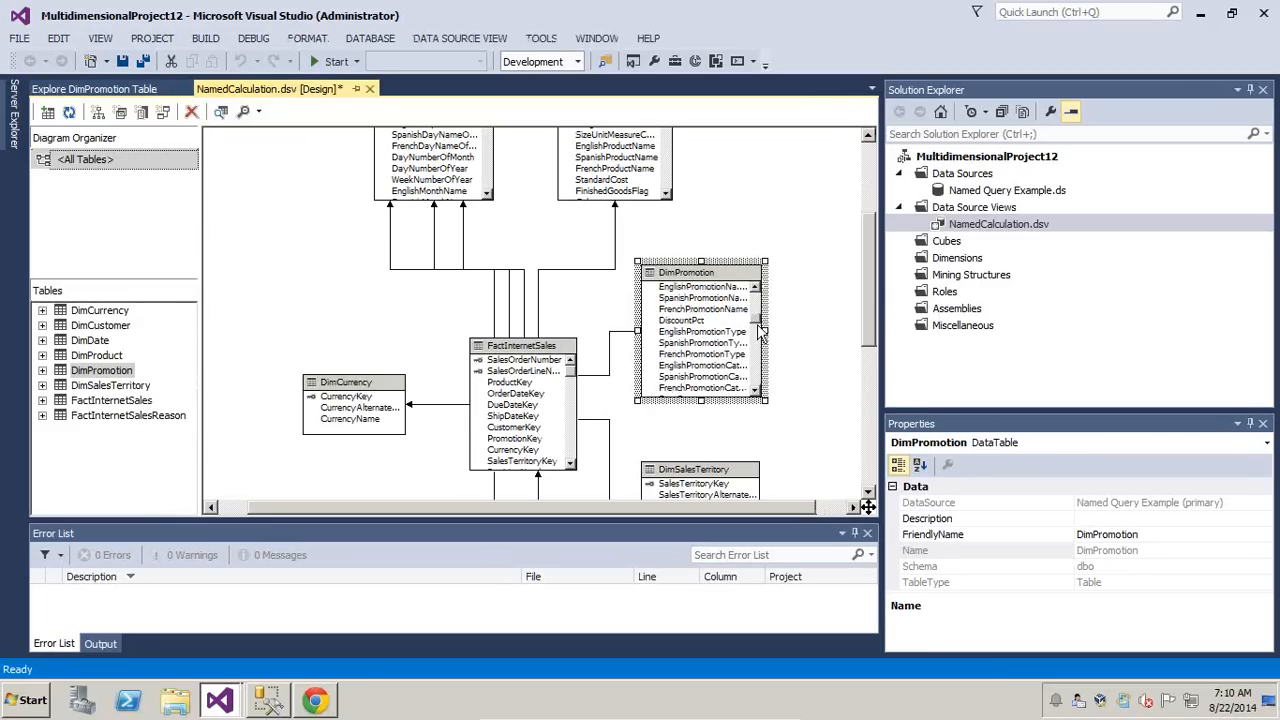
drag(862, 297, 872, 233)
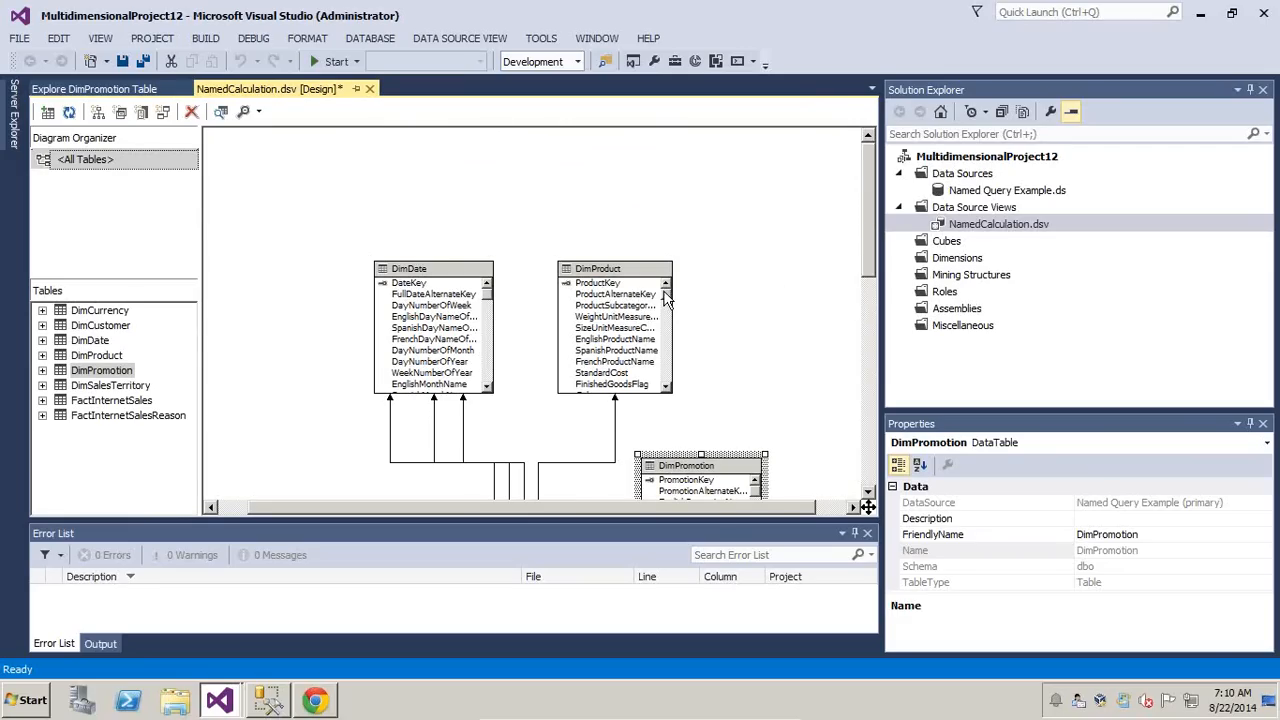
mouse_move(665, 298)
mouse_down()
mouse_move(663, 386)
mouse_move(673, 310)
mouse_up()
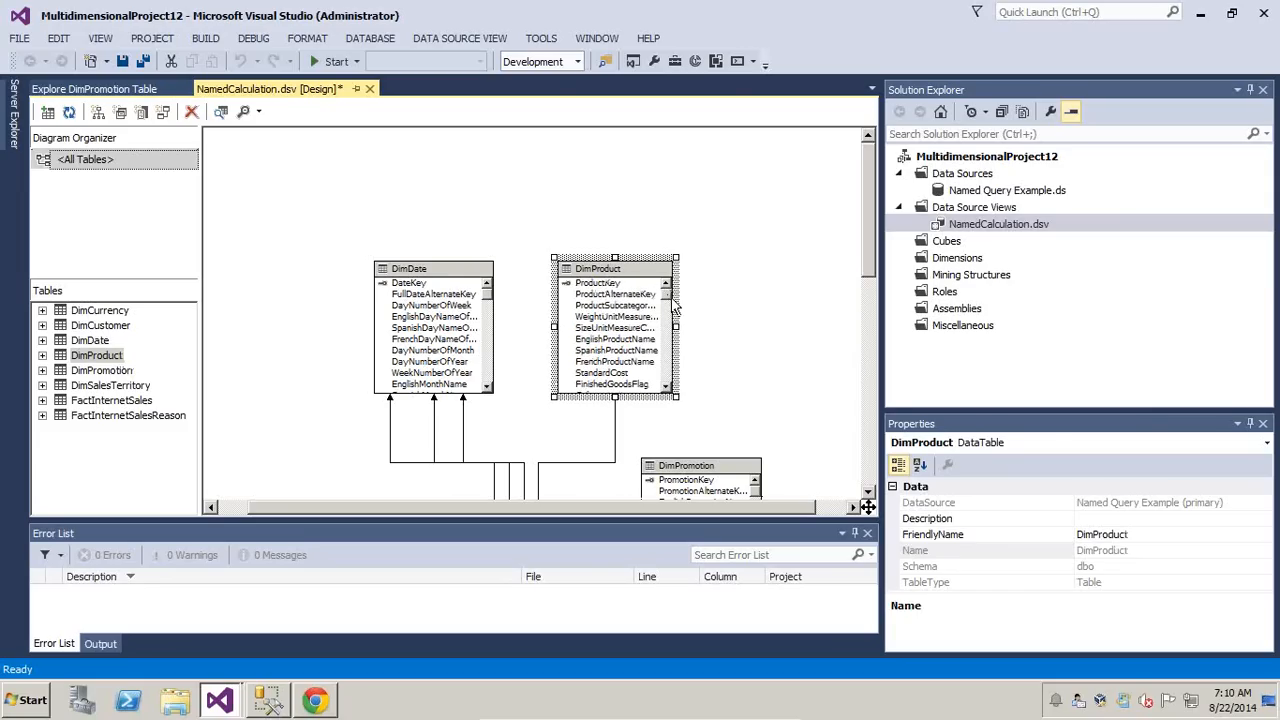
click(622, 294)
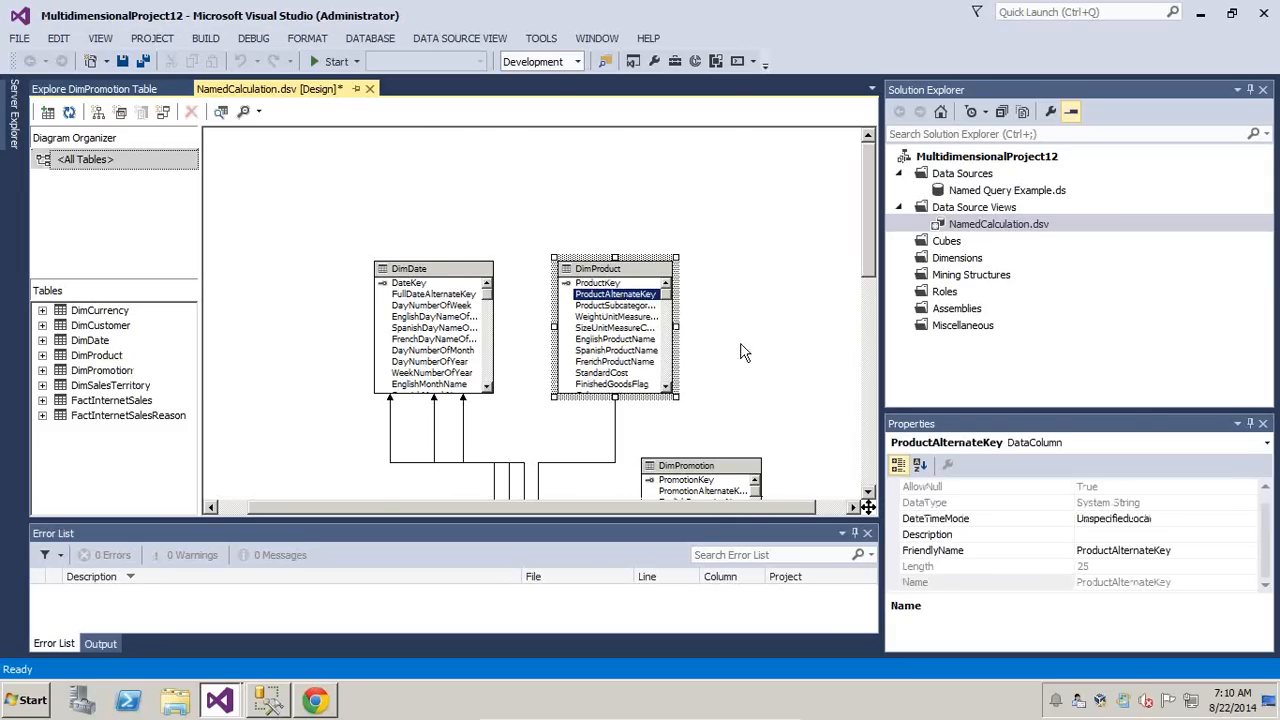
scroll(745, 355, down, 5)
click(537, 184)
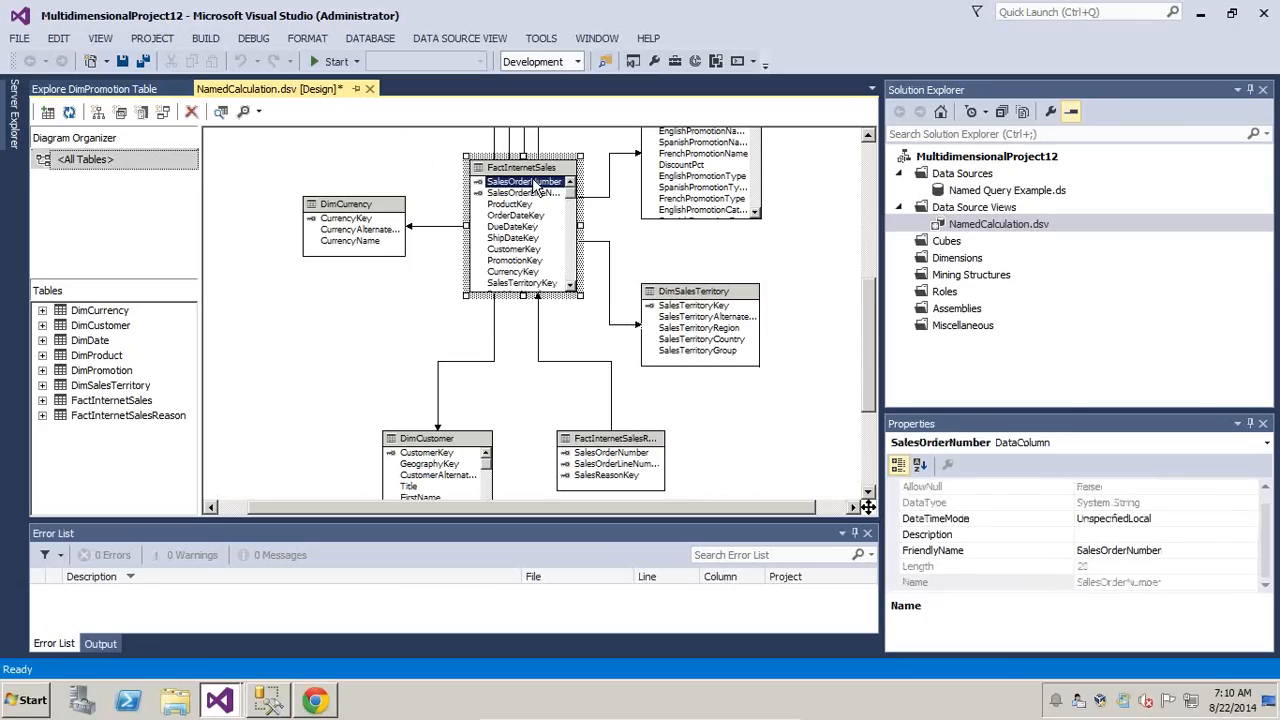
click(528, 168)
click(522, 183)
drag(468, 224, 442, 226)
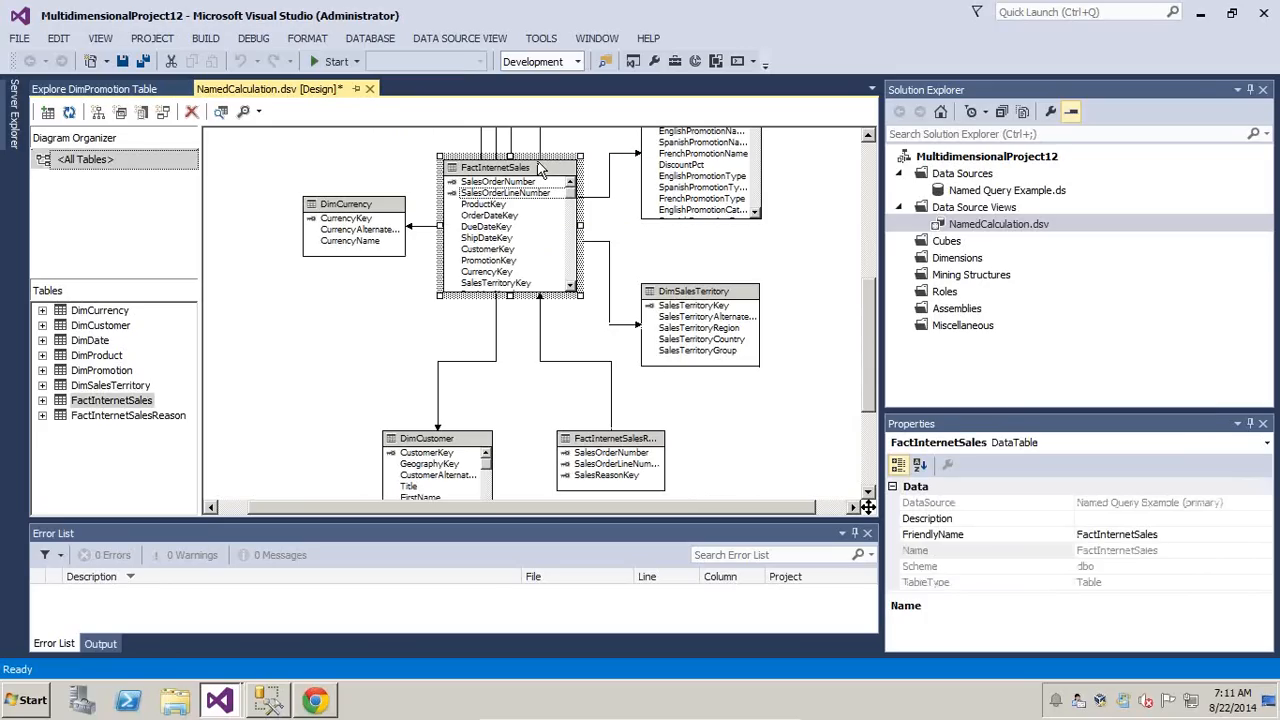
Explore the FactInternetSales data and examine the SalesOrderNumber and SalesOrderLineNumber columns
right_click(540, 170)
click(600, 259)
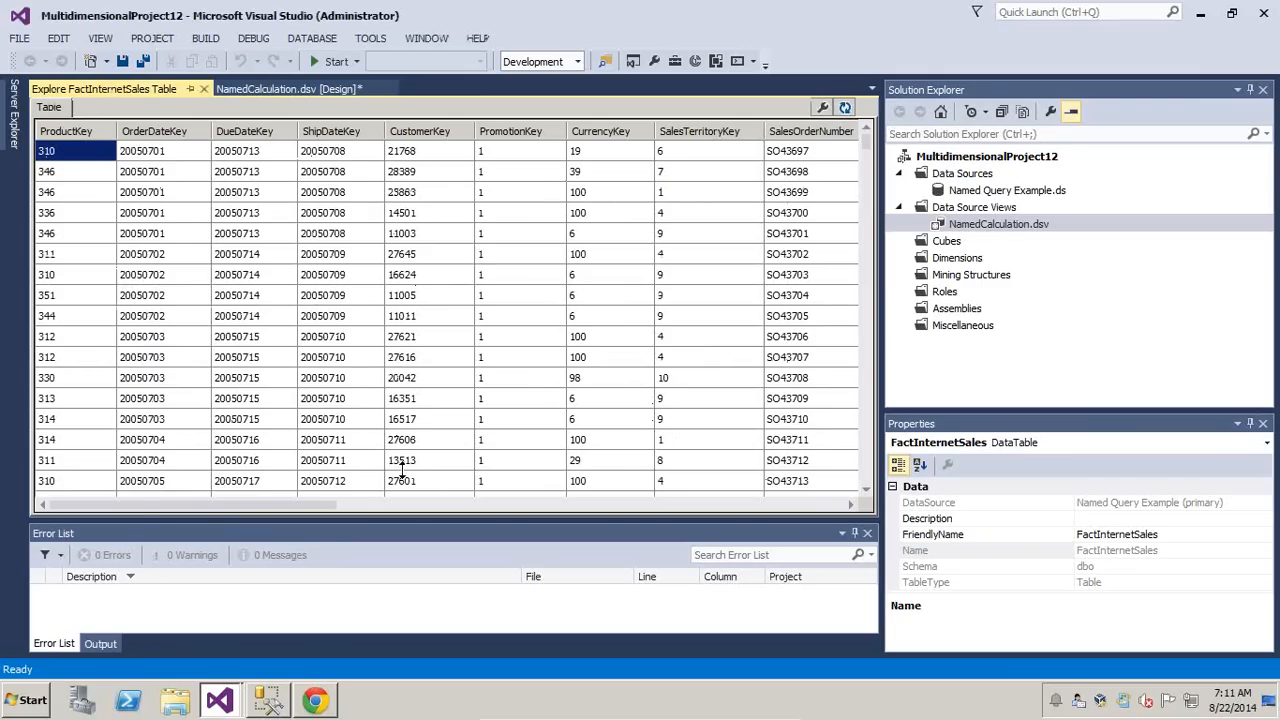
drag(149, 503, 254, 503)
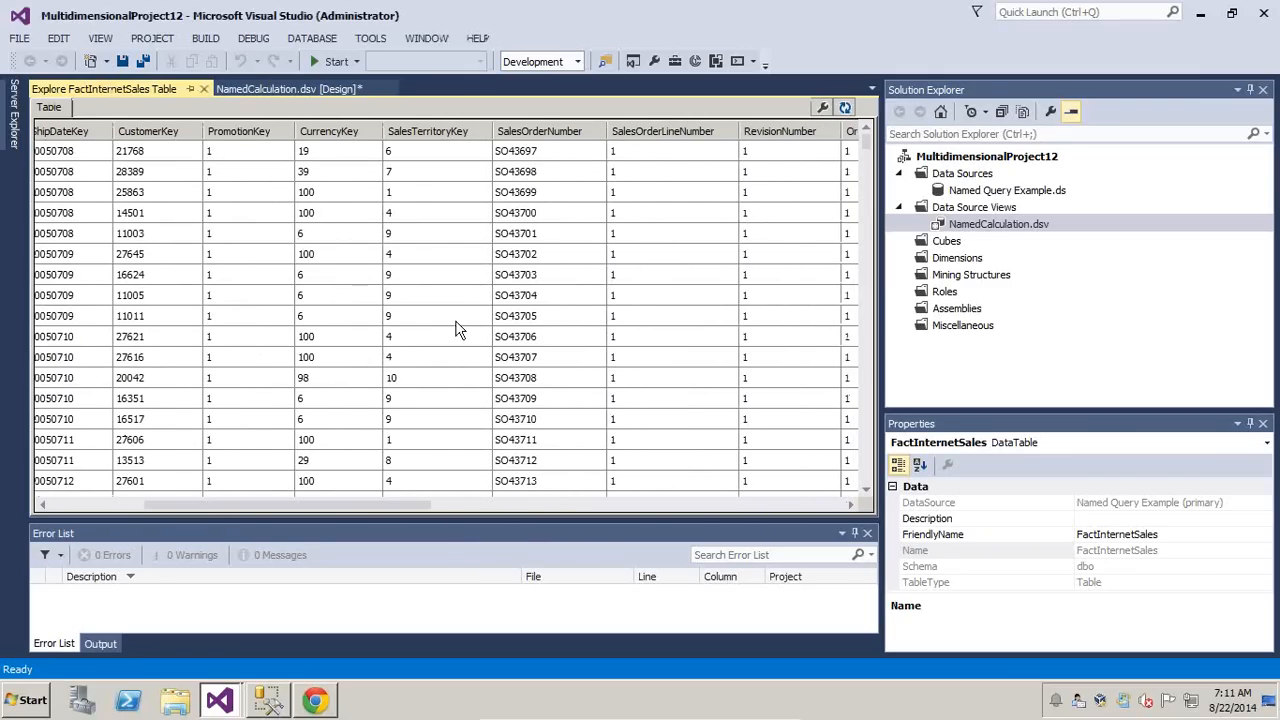
click(495, 299)
click(640, 257)
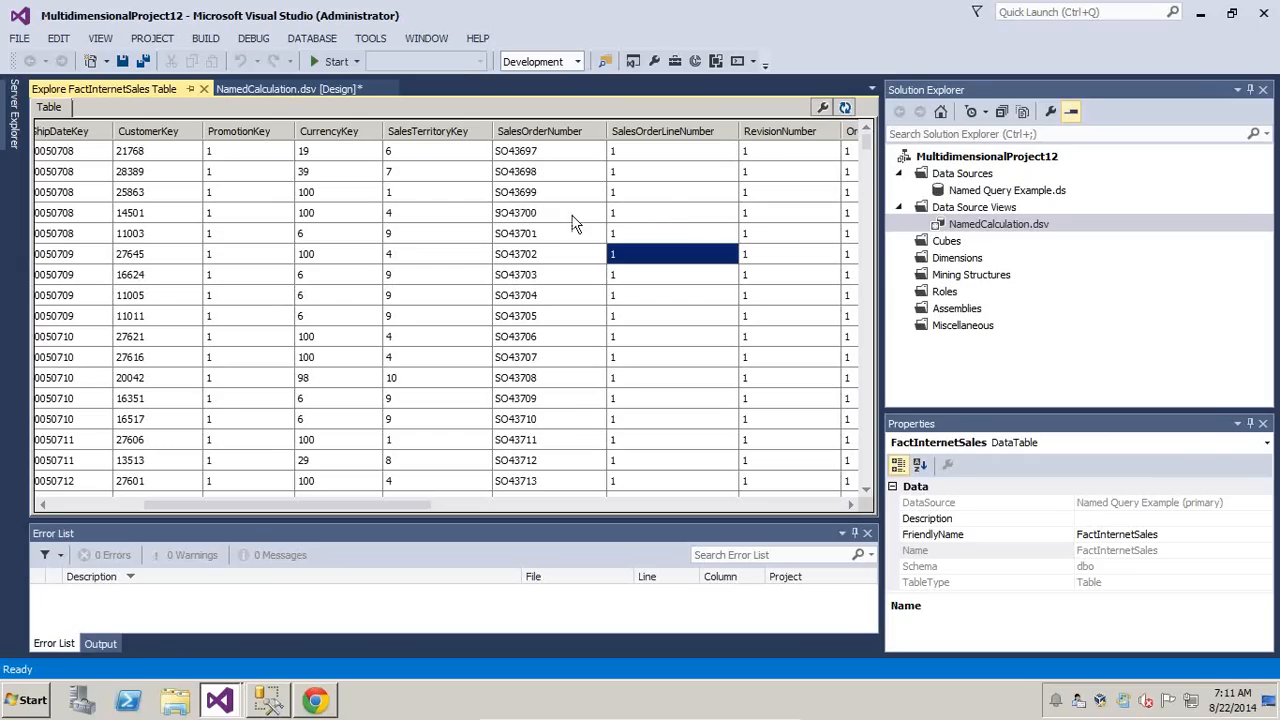
Create a named calculation on the FactInternetSales table in the NamedCalculation design with the column name Sales_Order_Descrition
click(283, 91)
right_click(500, 178)
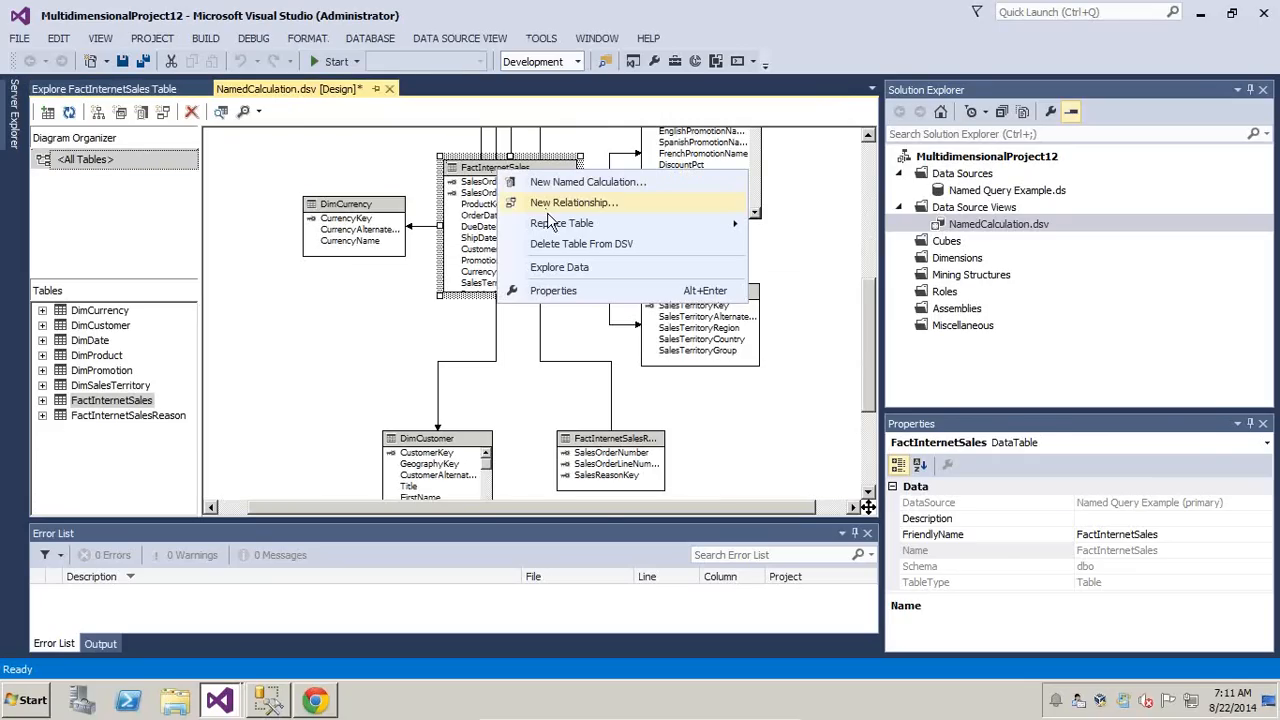
click(572, 186)
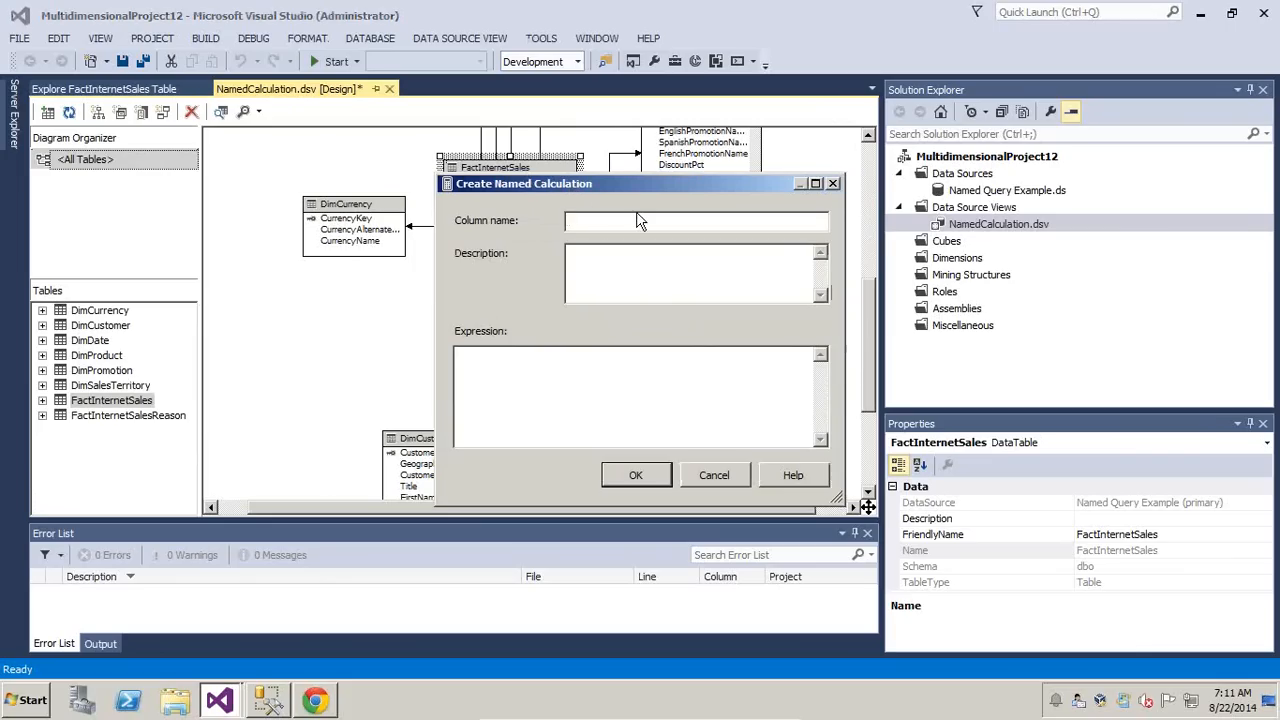
text(Sales_Order)
text(_Descriot)
key(BackSpace)
text(ption)
Begin the calculation's expression with Convert(Char(10),SalesOrderNumber)+' Line '+
click(502, 362)
text(Convert((Char()
key(BackSpace)
text(10),SalesOrder)
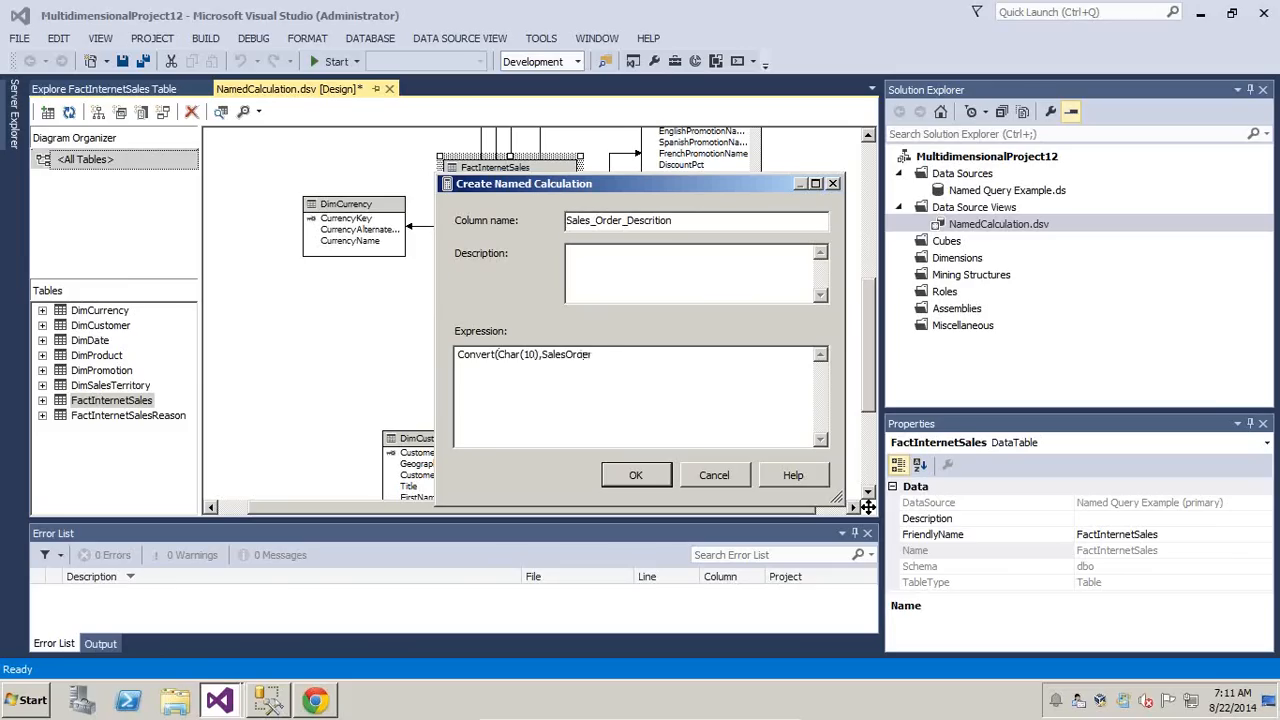
text(Number)+'Line '+)
Append a copy of the Convert term, change it to Convert(Char(10),SalesOrderLineNumber), and confirm the named calculation
drag(632, 354, 457, 354)
key(ctrl+c)
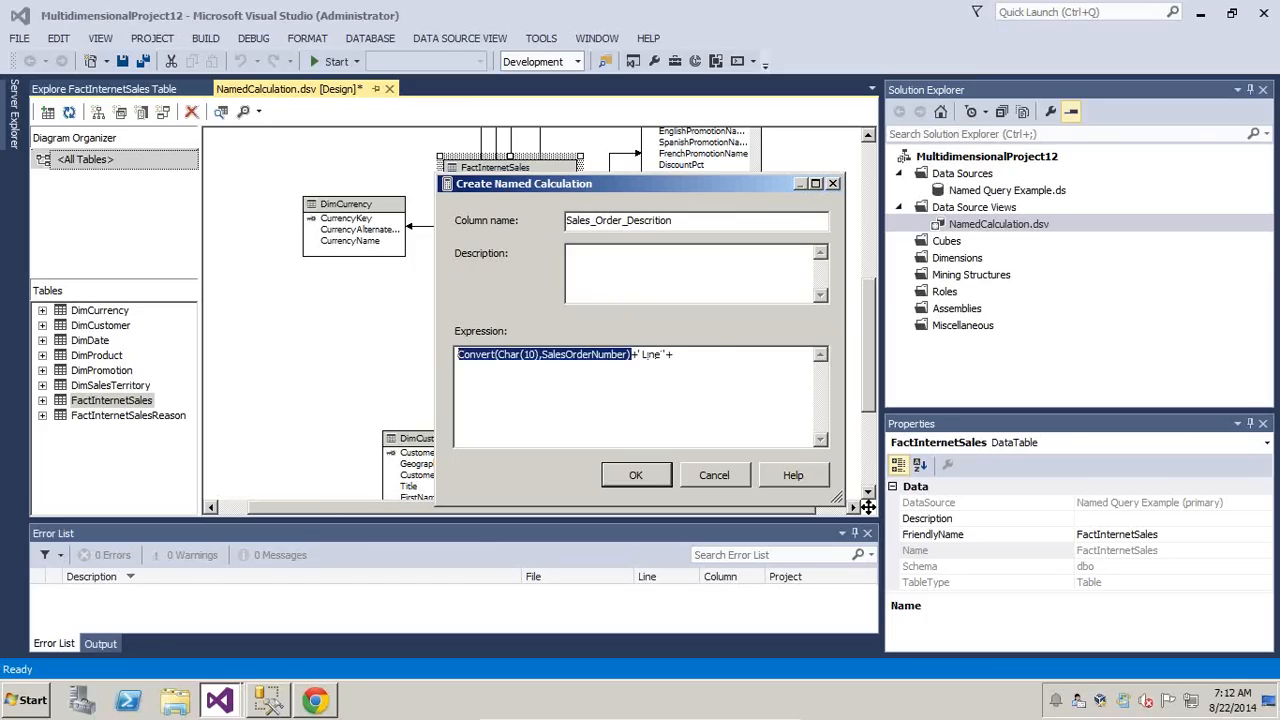
click(646, 354)
text(+)
key(ctrl+v)
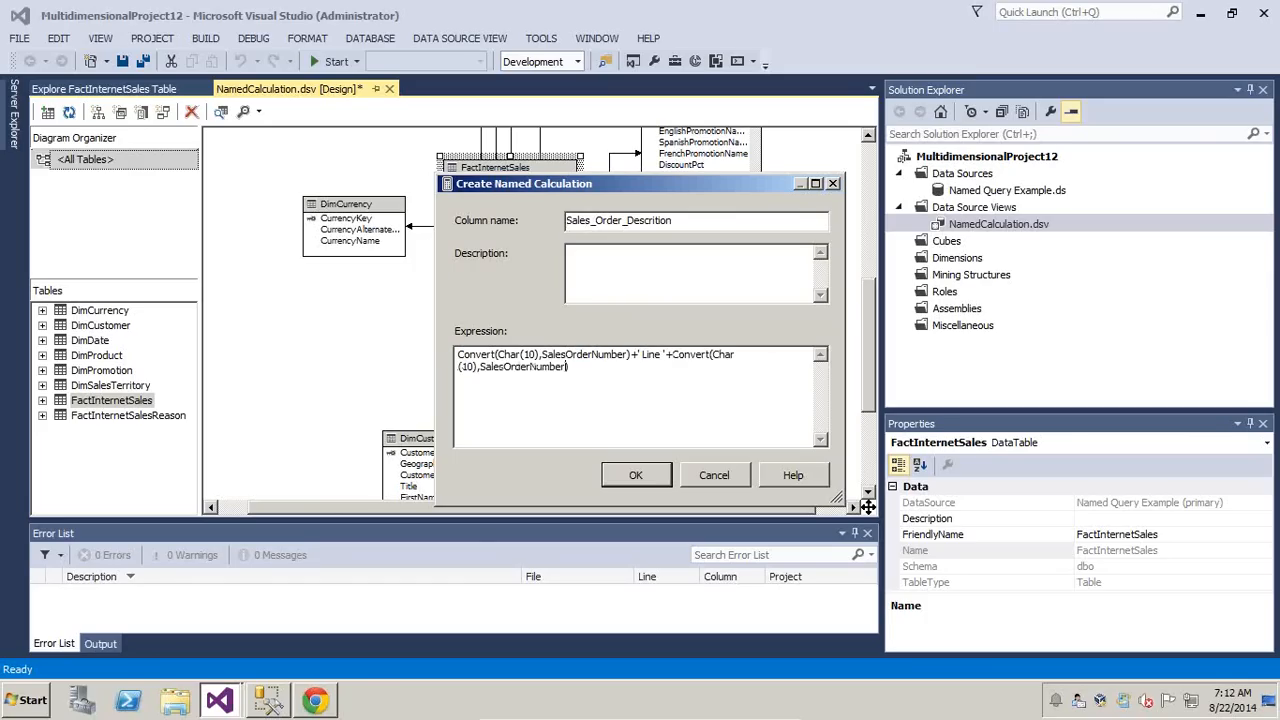
key(Left)
key(Left)
text(Line)
click(642, 479)
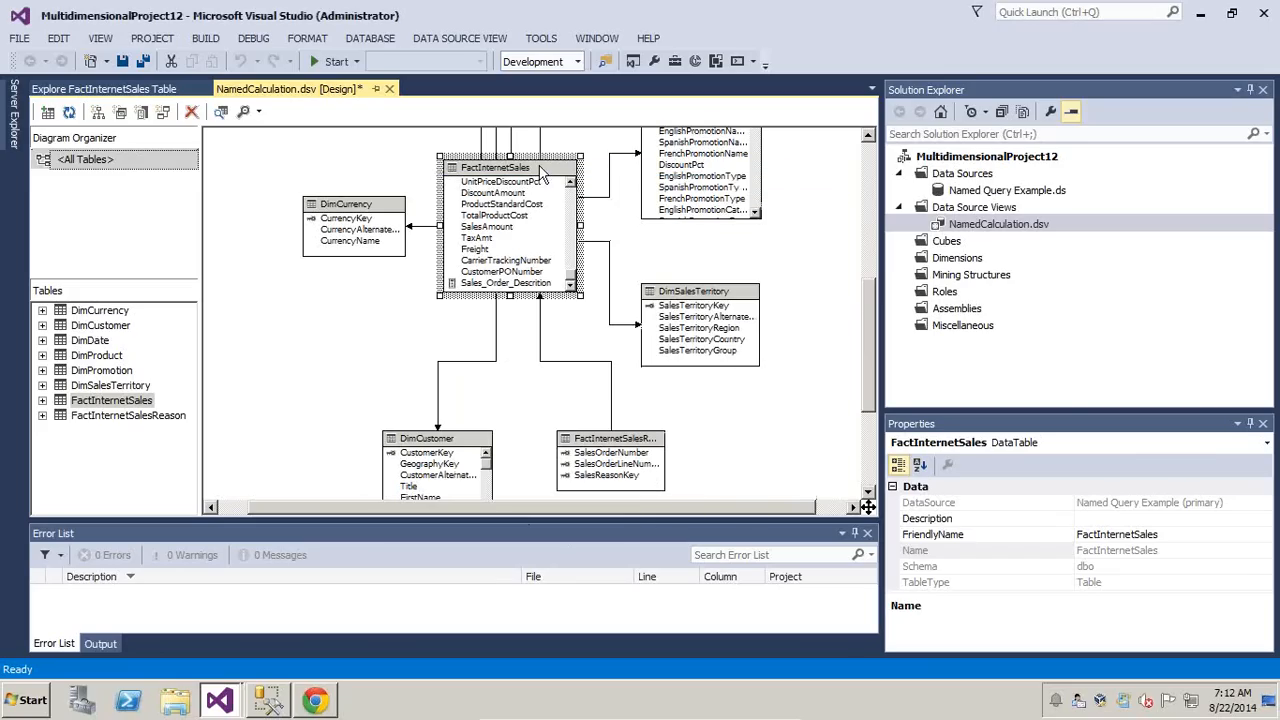
Explore the FactInternetSales data and examine the Sales_Order_Descrition column
right_click(541, 168)
click(608, 263)
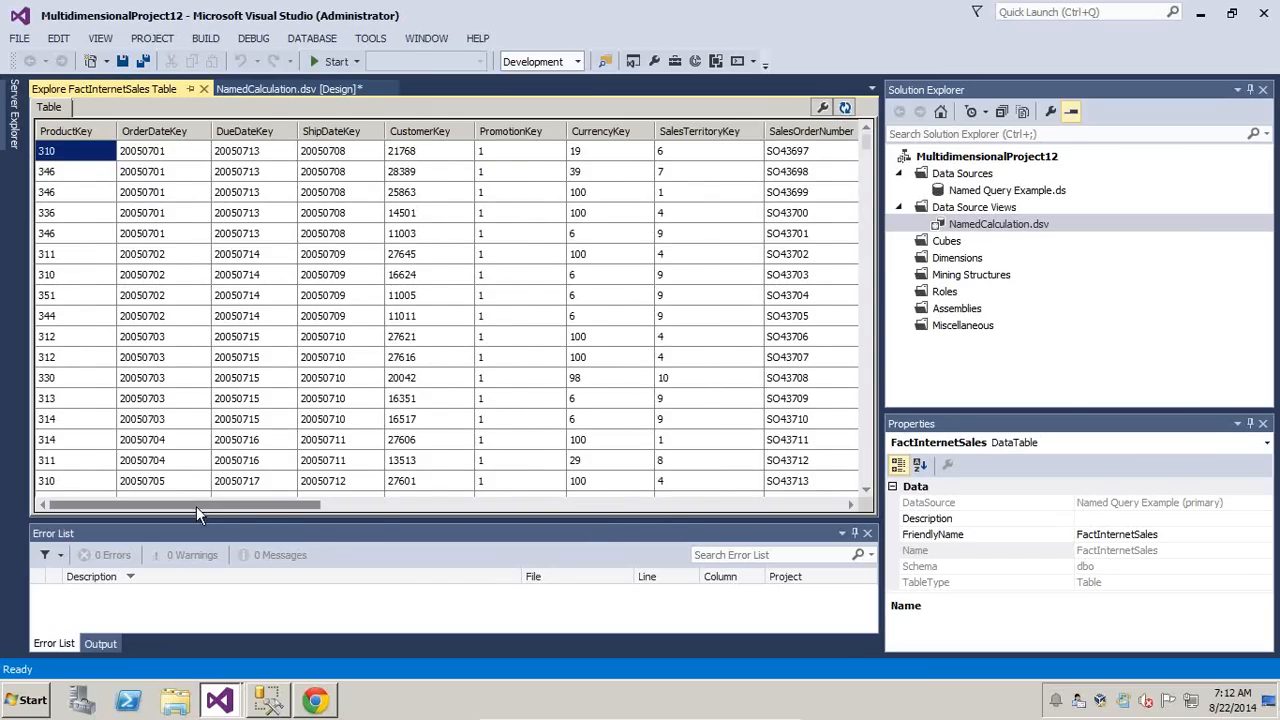
drag(199, 507, 746, 504)
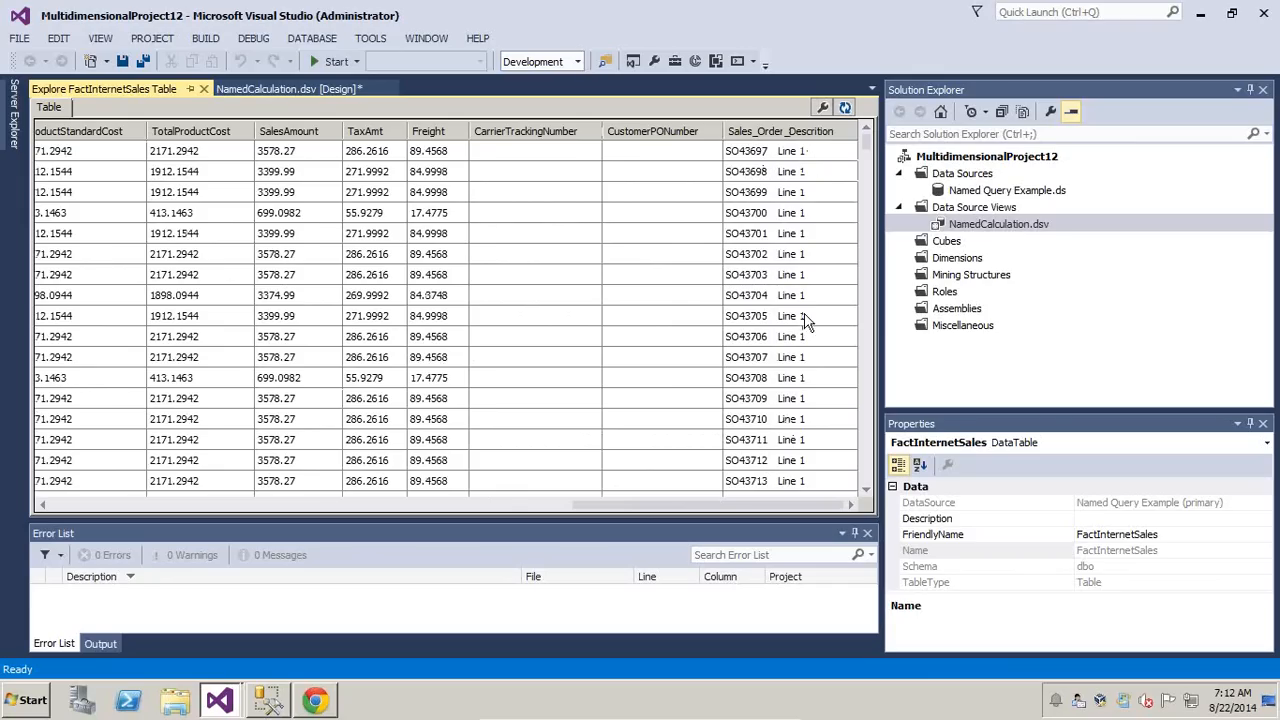
drag(660, 505, 250, 522)
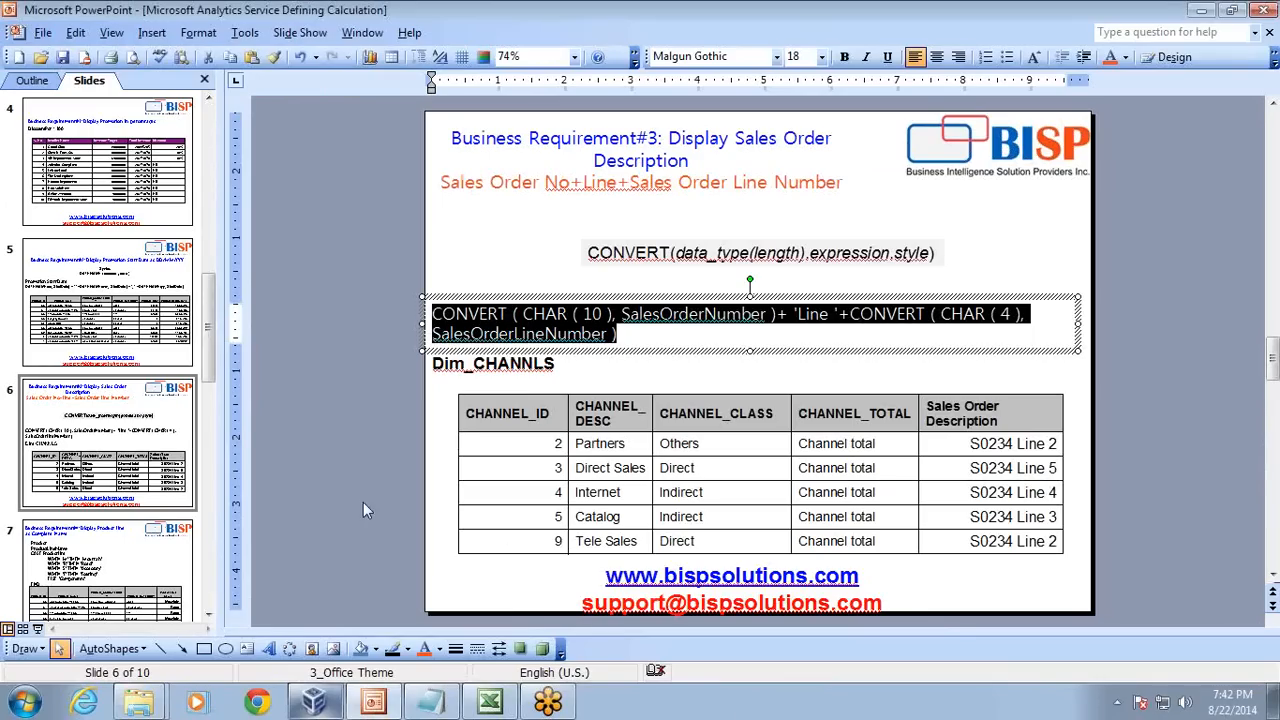
Present the Business Requirement#4 slide in PowerPoint, end the show, and switch back to the MSBI virtual machine
click(116, 564)
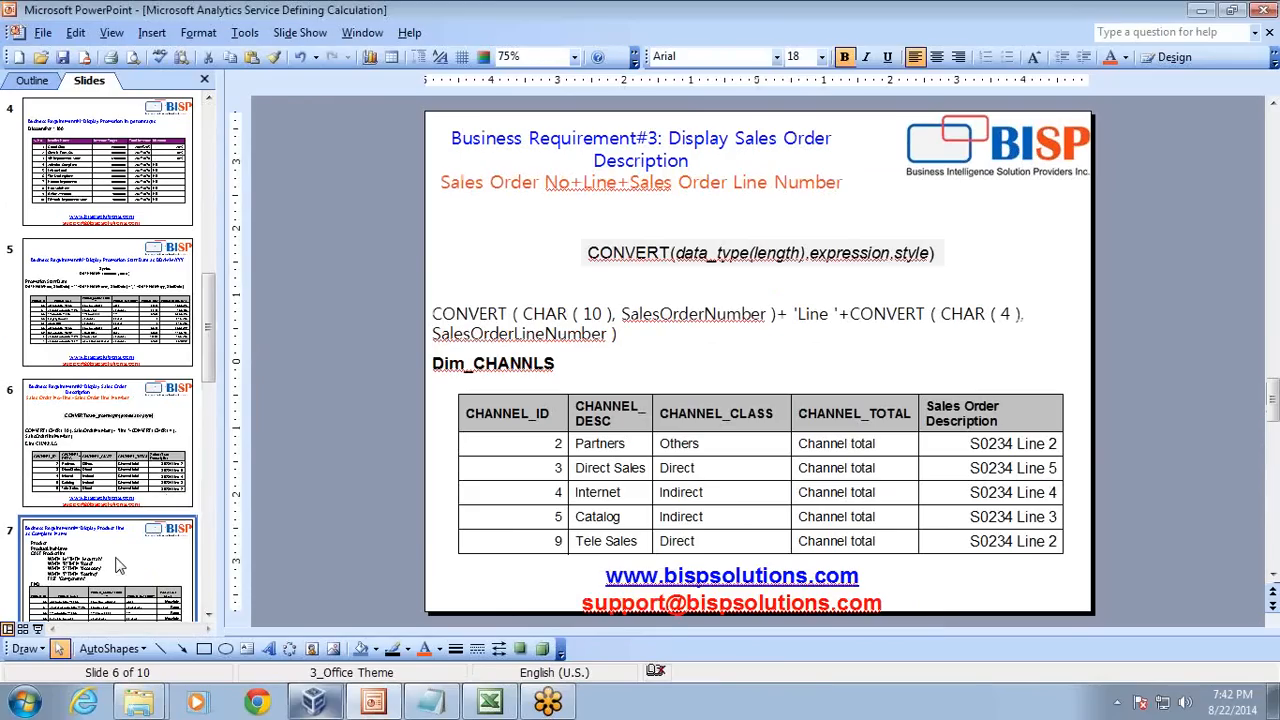
click(115, 566)
key(shift+F5)
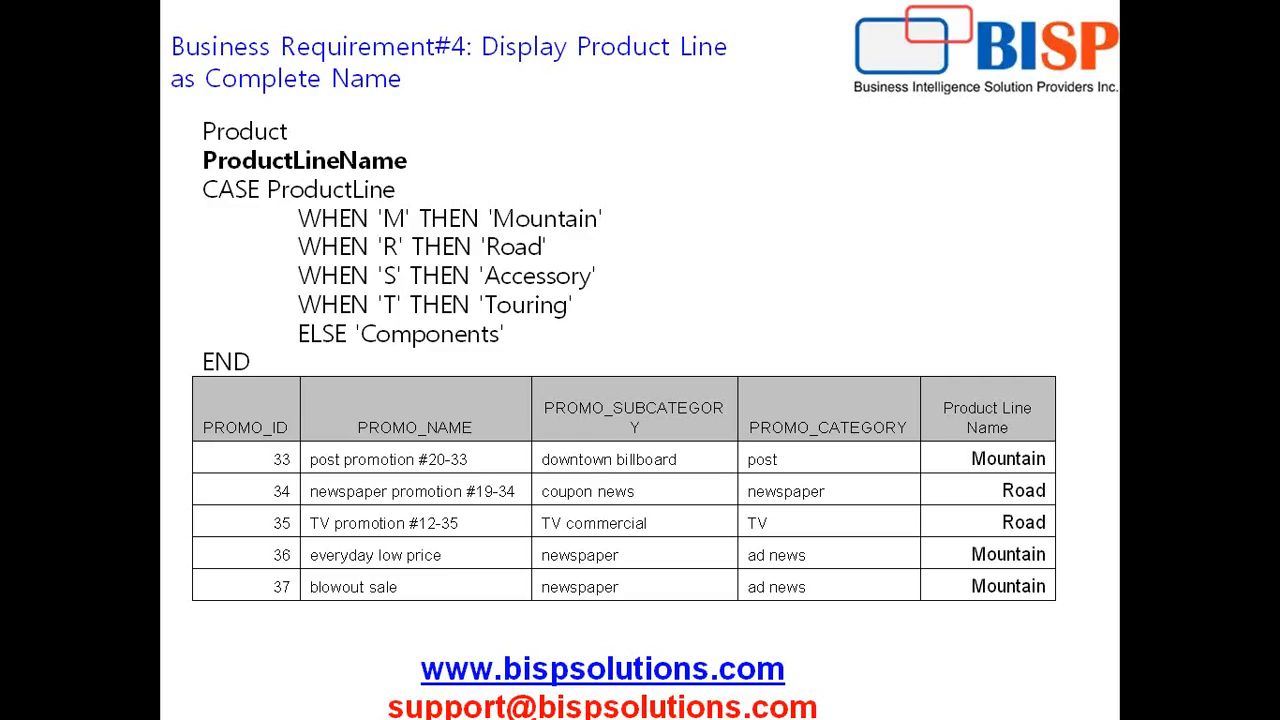
key(Escape)
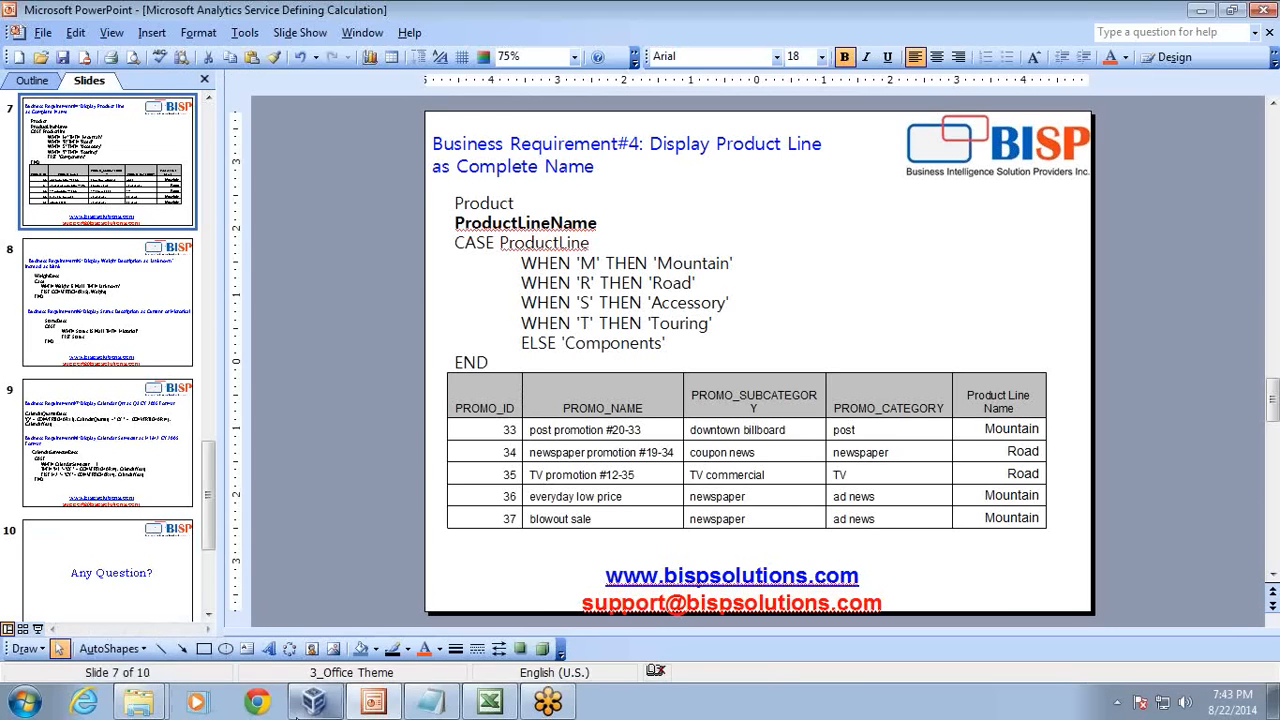
click(315, 700)
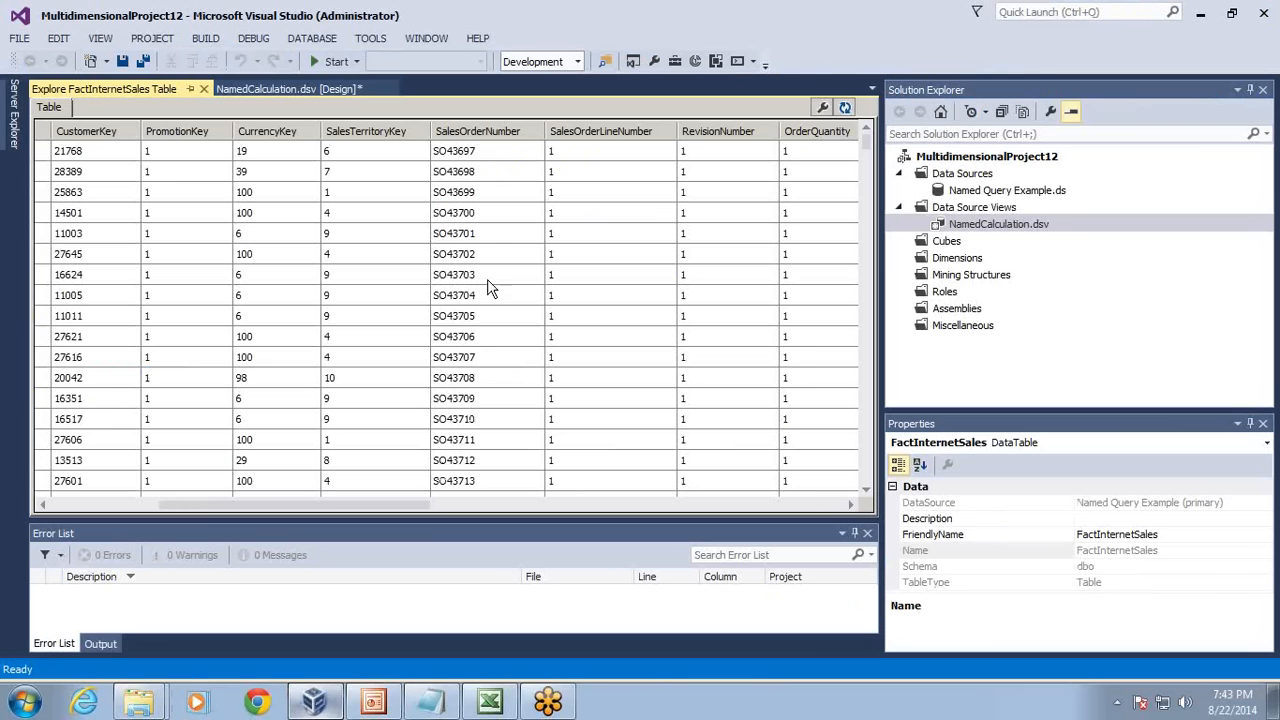
Explore the data of the DimProduct table from the NamedCalculation design and look through its columns
click(285, 89)
drag(870, 334, 870, 222)
click(638, 210)
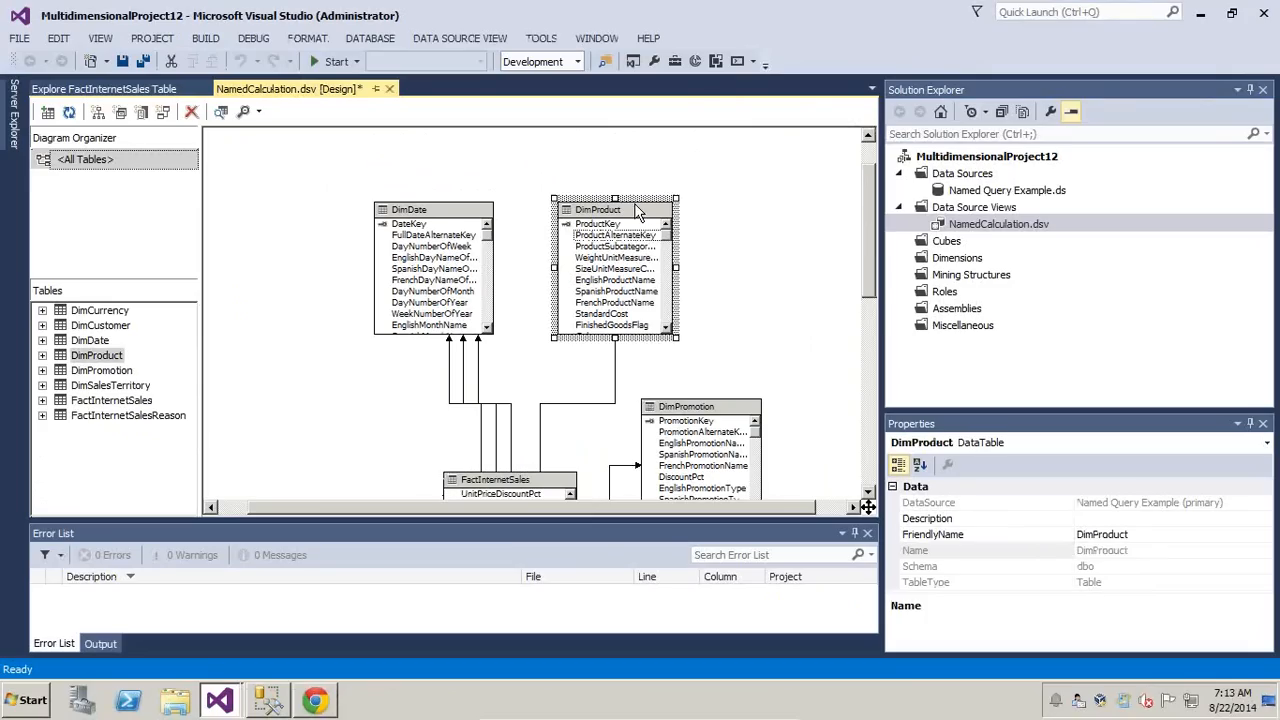
right_click(638, 210)
click(704, 302)
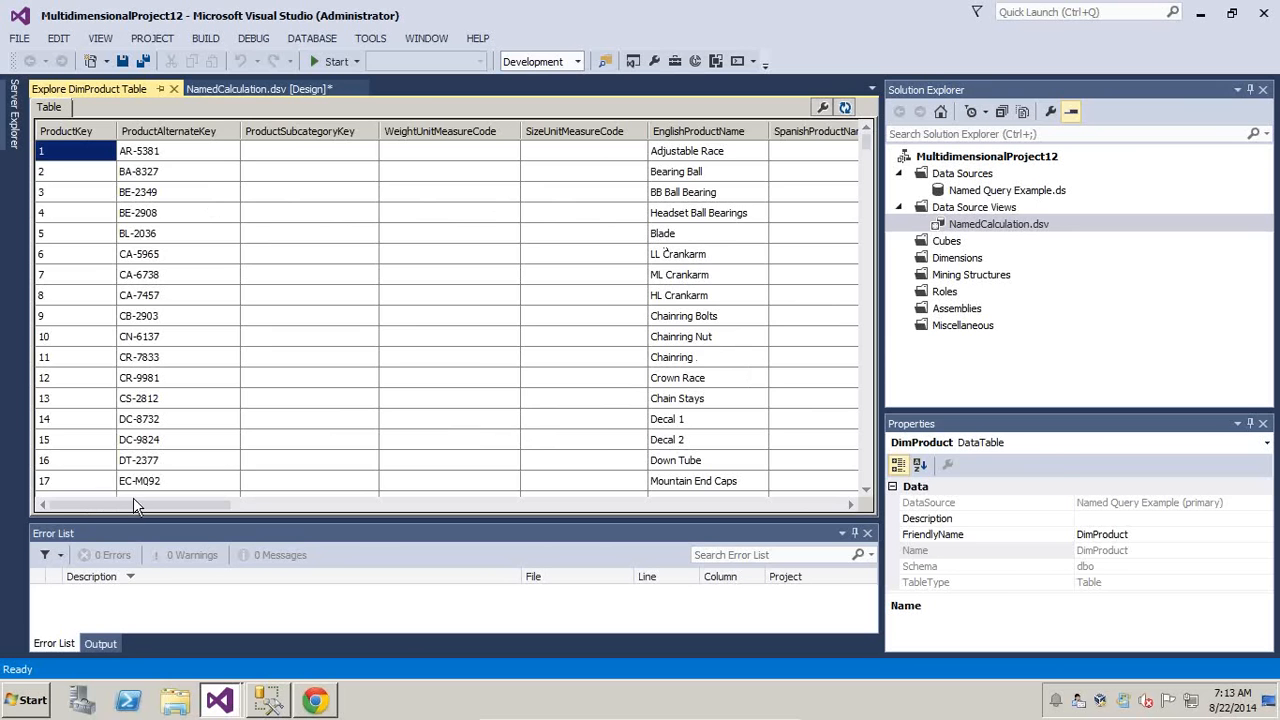
drag(133, 500, 724, 503)
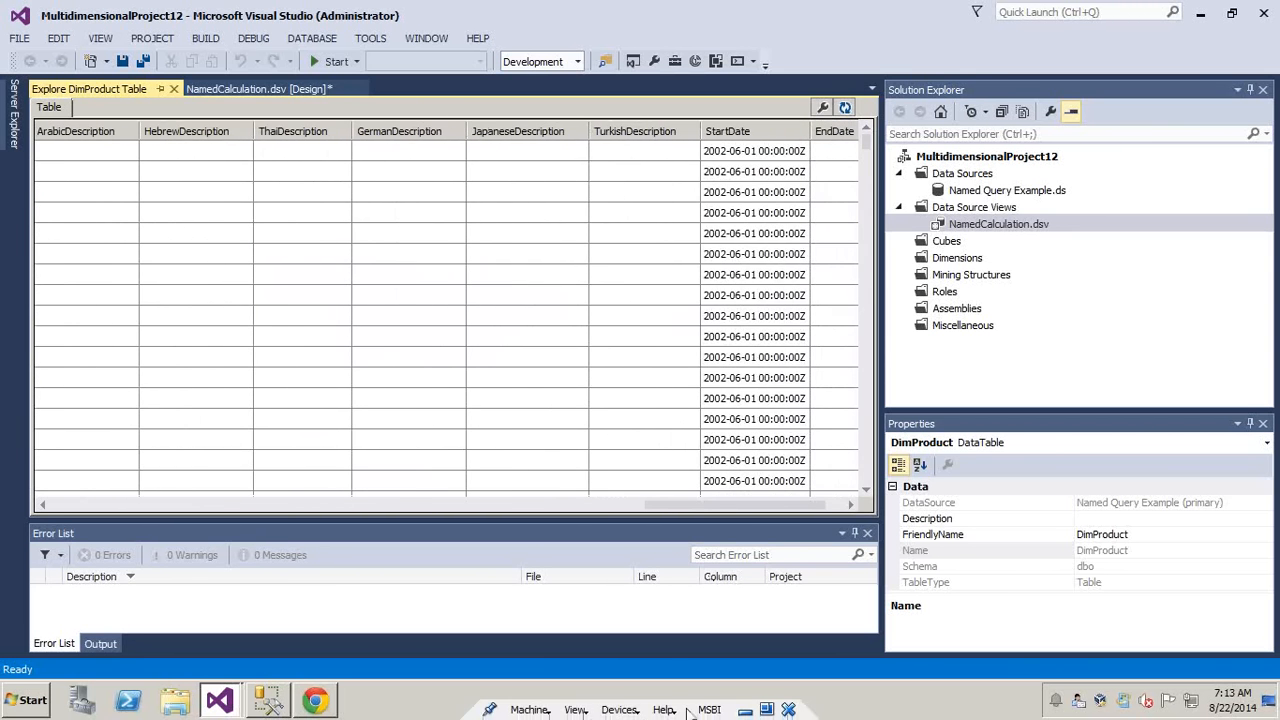
Check the Business Requirement#4 slide for the required column and examine the ProductLine values in the DimProduct data
click(745, 711)
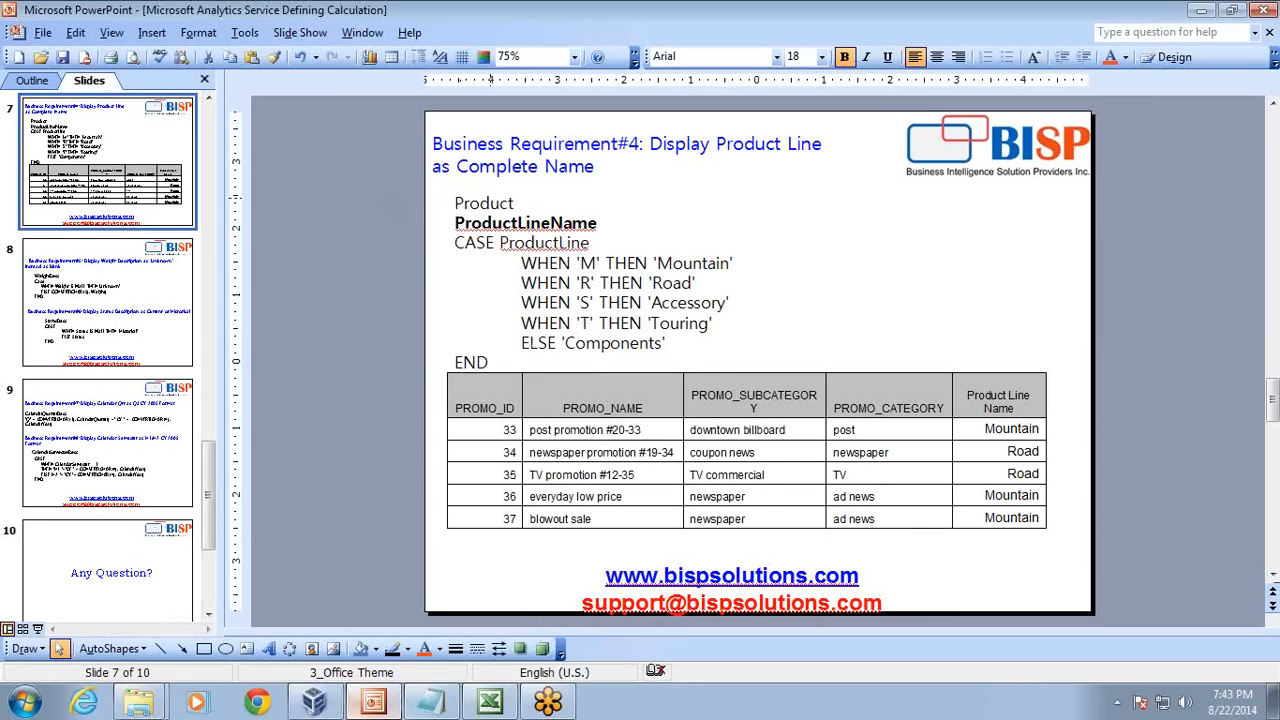
click(314, 703)
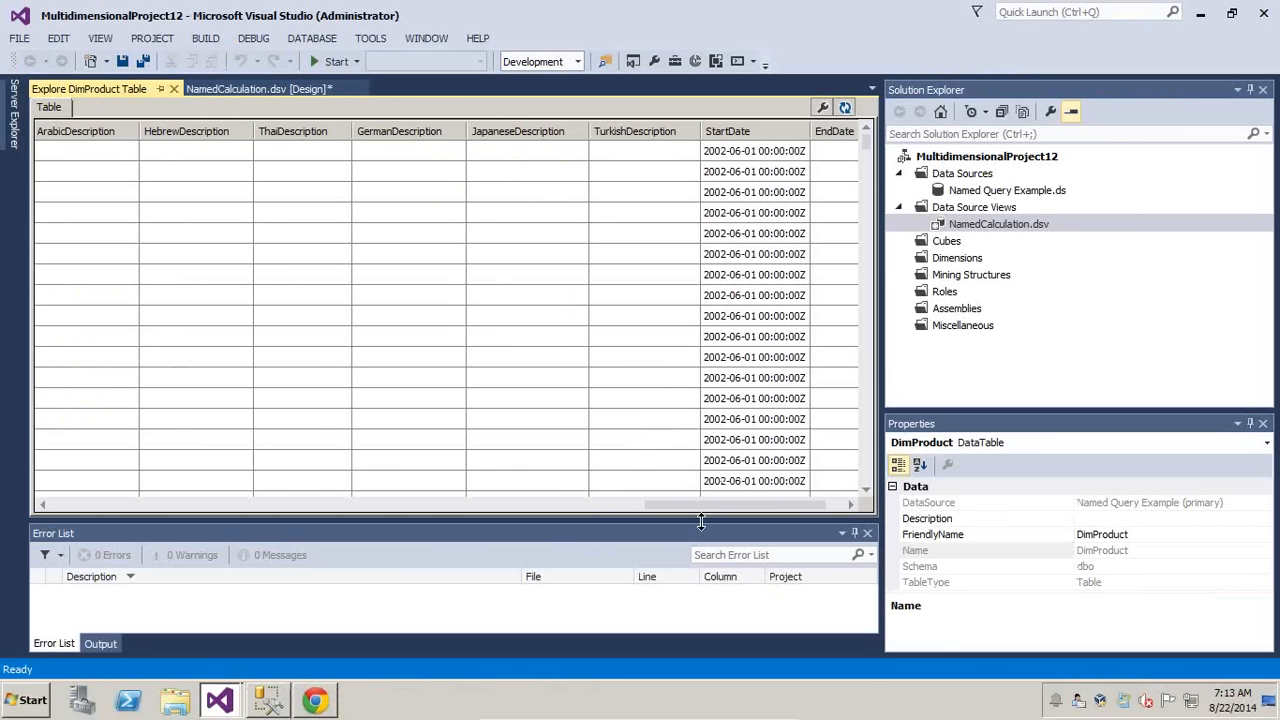
drag(713, 507, 390, 529)
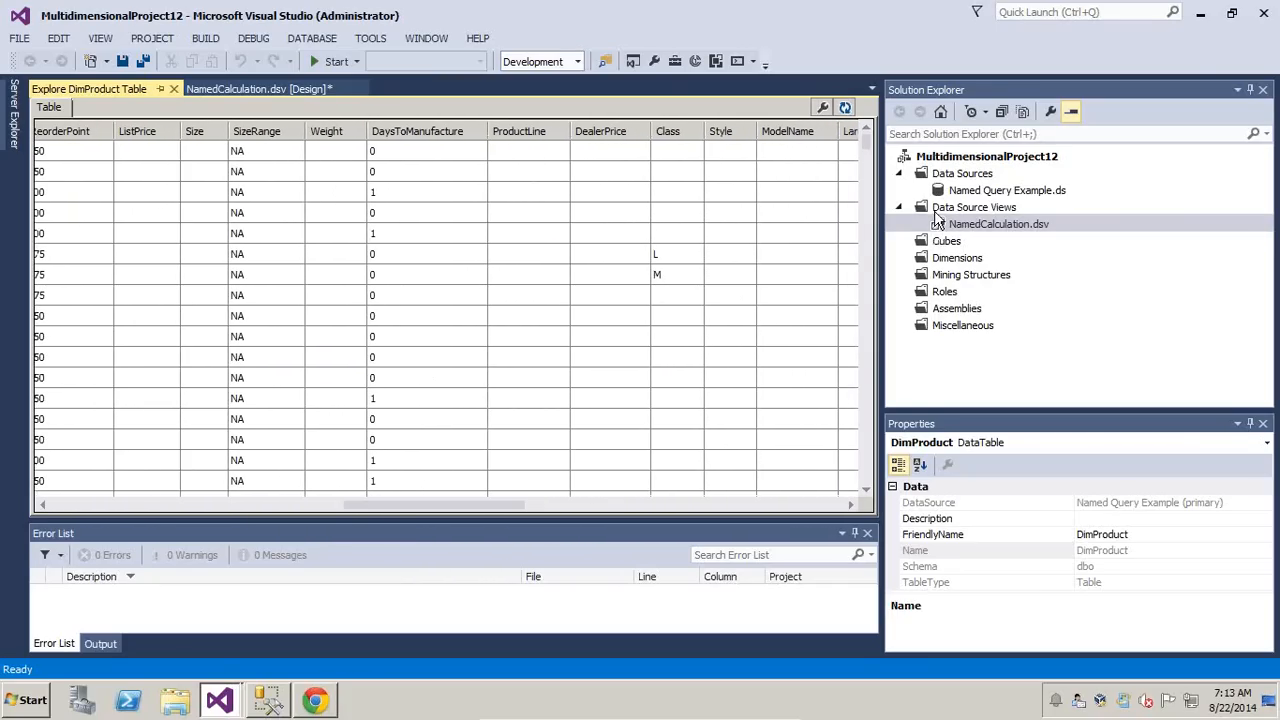
drag(868, 140, 869, 254)
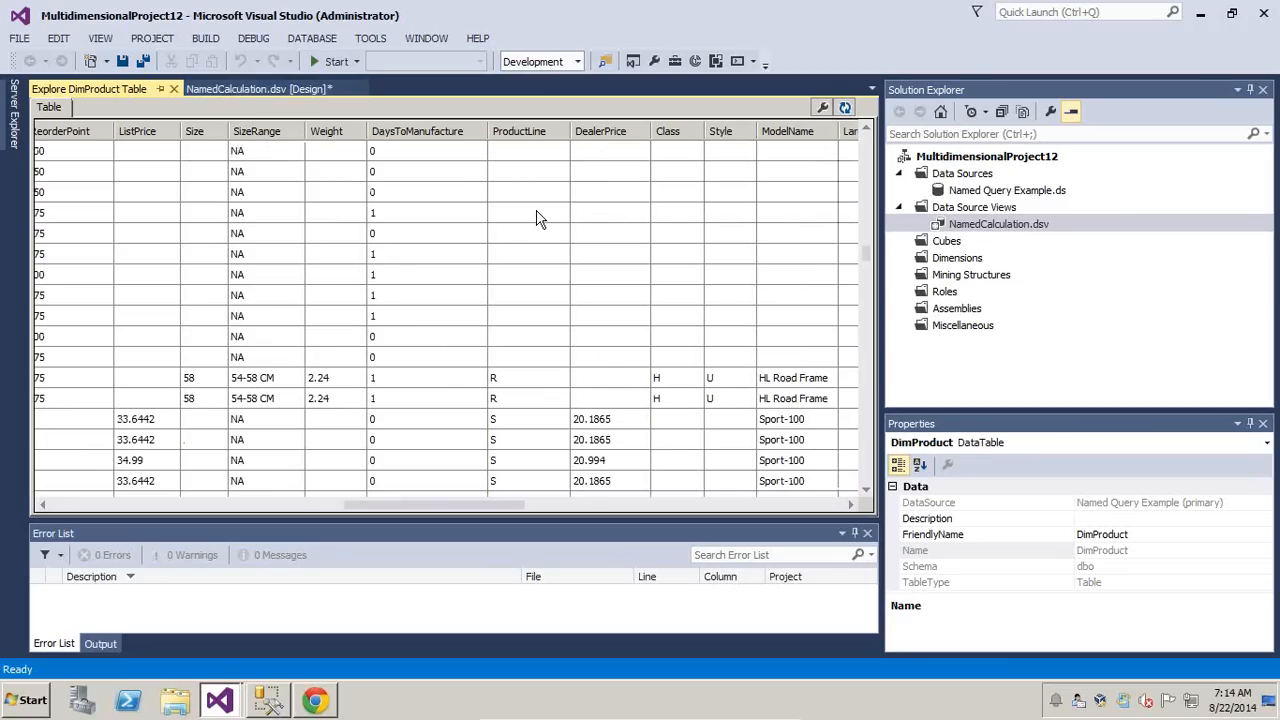
Create a named calculation on DimProduct with the column name Product_Line_Description and start its expression with Case
click(266, 90)
right_click(598, 208)
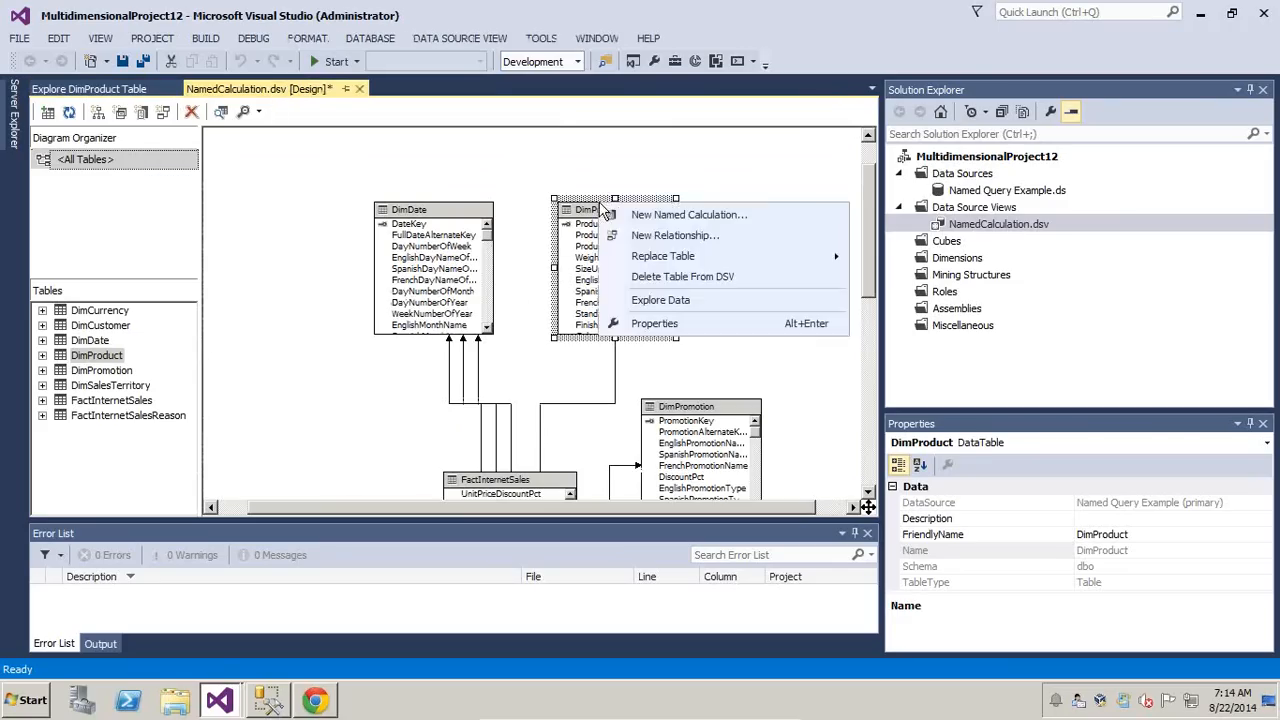
click(660, 218)
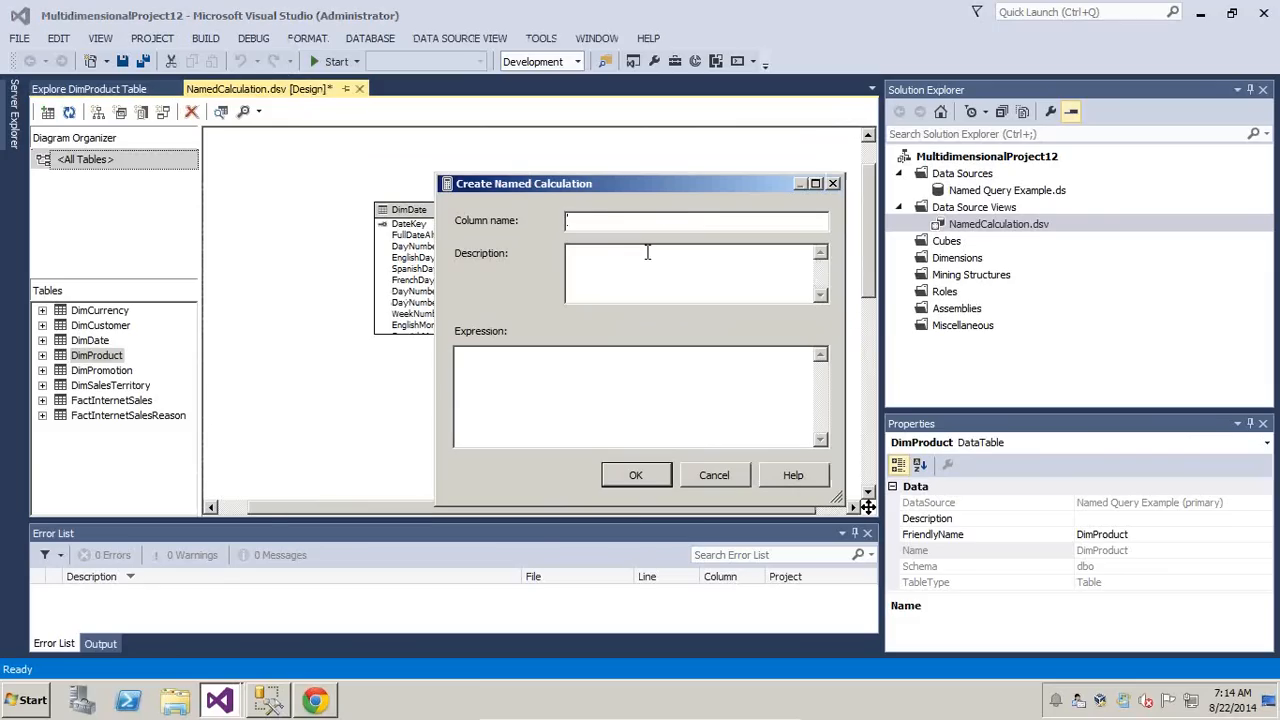
text(Product_Line_Description)
click(516, 376)
text(Case )
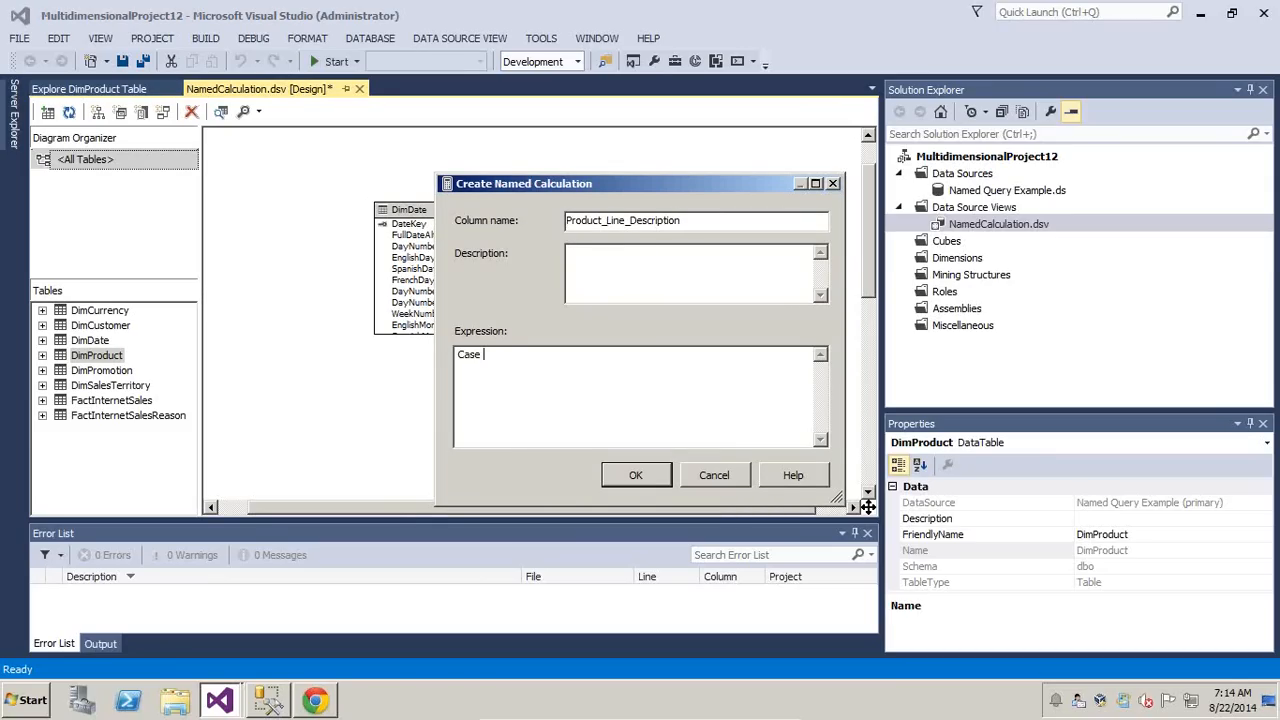
text(Product)
key(BackSpace)
key(BackSpace)
key(BackSpace)
key(BackSpace)
key(BackSpace)
key(BackSpace)
key(BackSpace)
Add the line When ProductLine 'M' Then 'Moountain' below Case, checking the column name on the Business Requirement#4 slide
key(Return)
text(When Product)
mouse_move(676, 711)
click(747, 710)
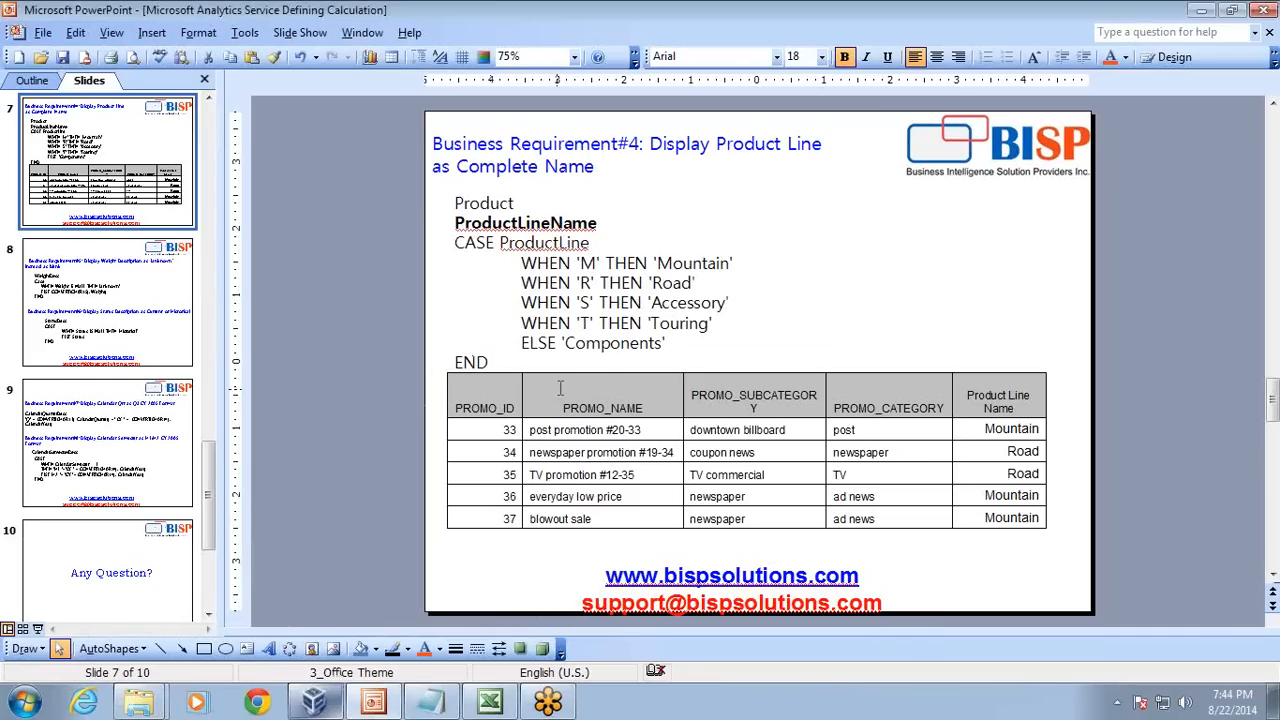
key(alt+Tab)
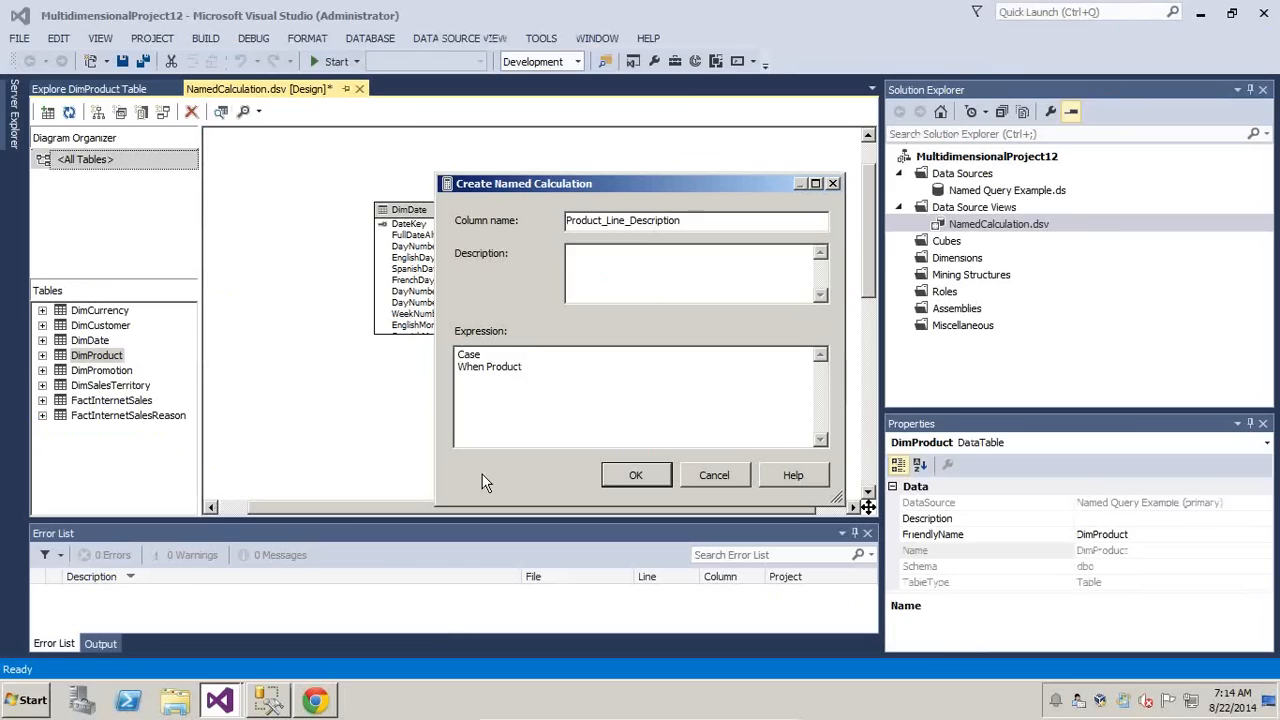
text(Line 'M' Then 'Moountain)
Copy the WHEN 'R', 'S' and 'T' lines, ELSE 'Components' and END from the slide into the expression
mouse_move(574, 716)
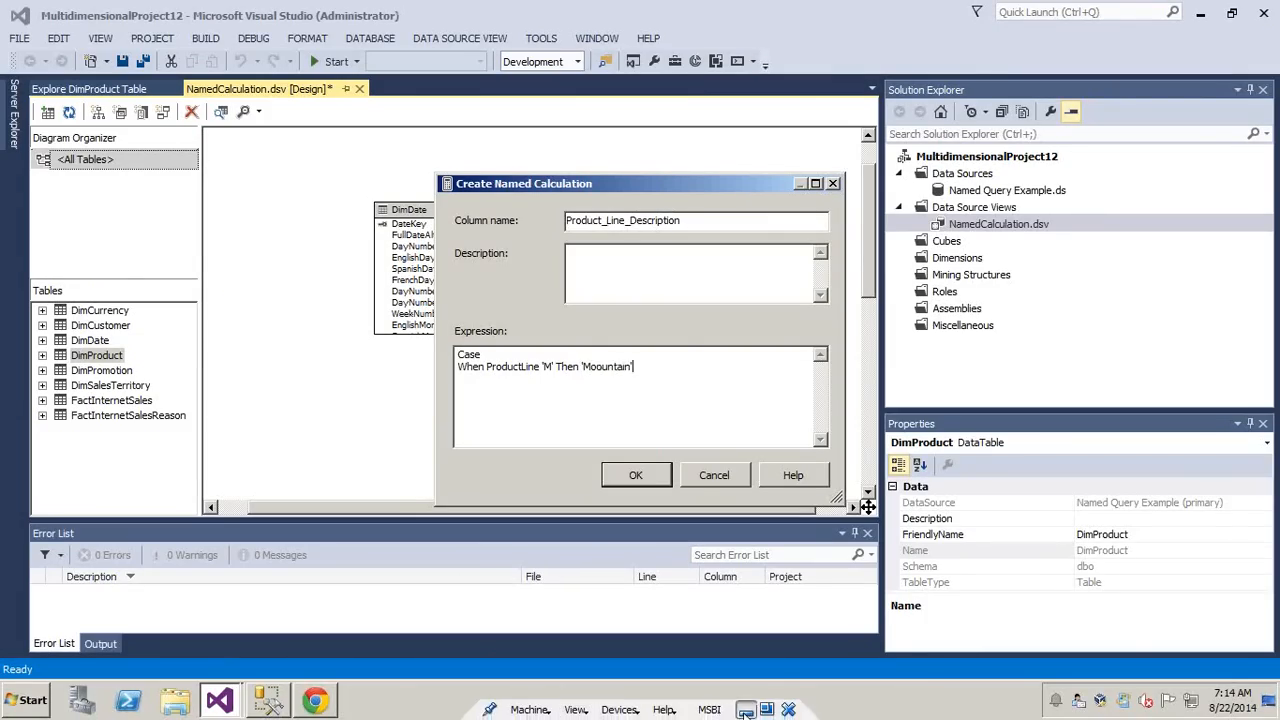
click(745, 712)
drag(676, 345, 478, 289)
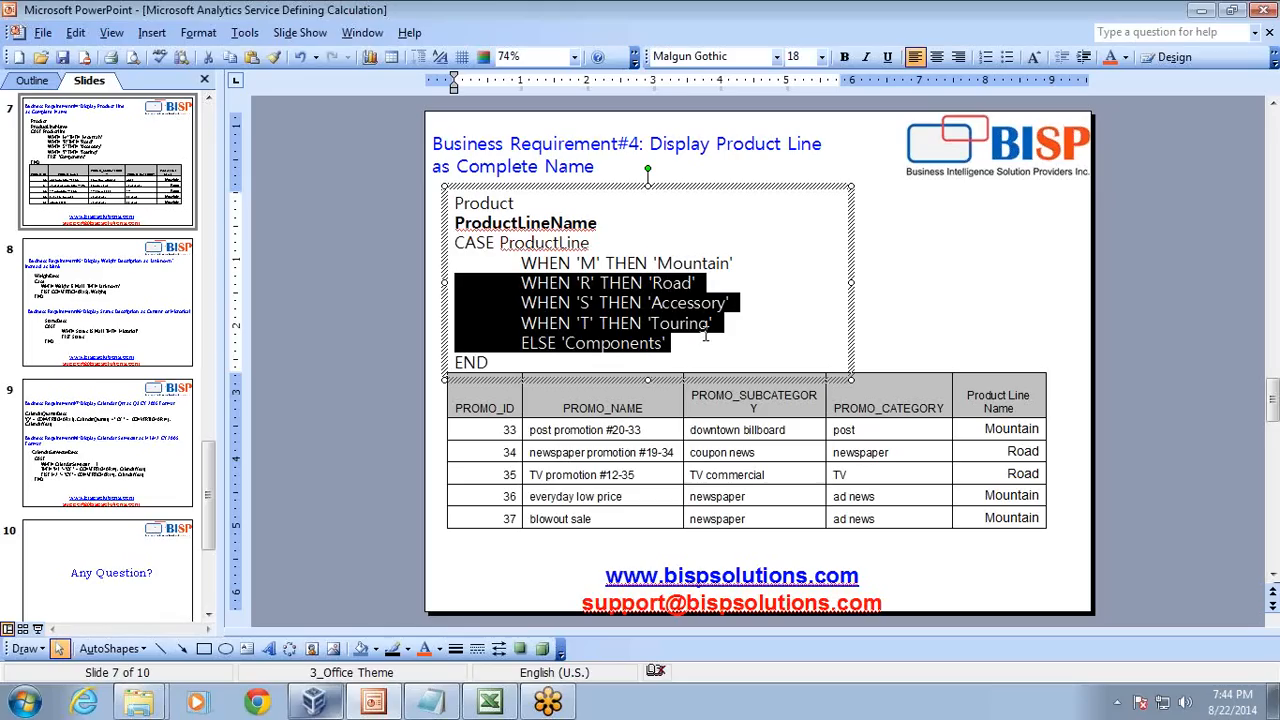
click(535, 362)
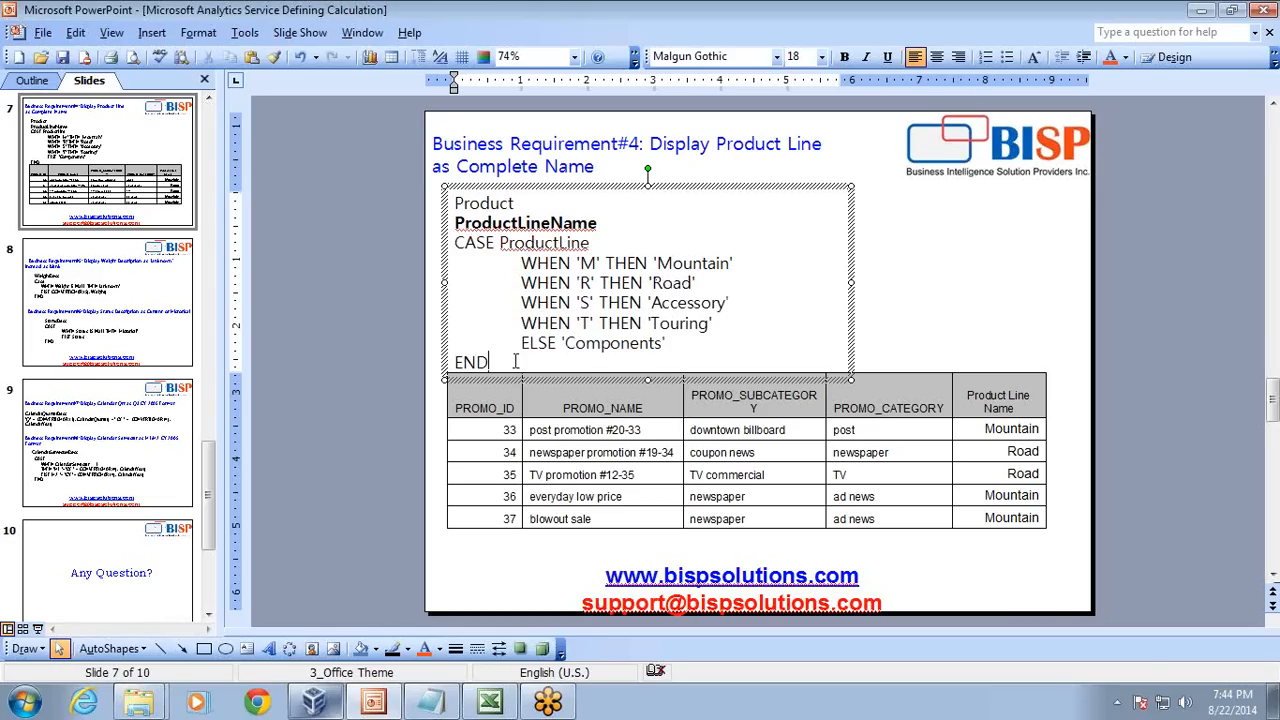
drag(515, 361, 411, 297)
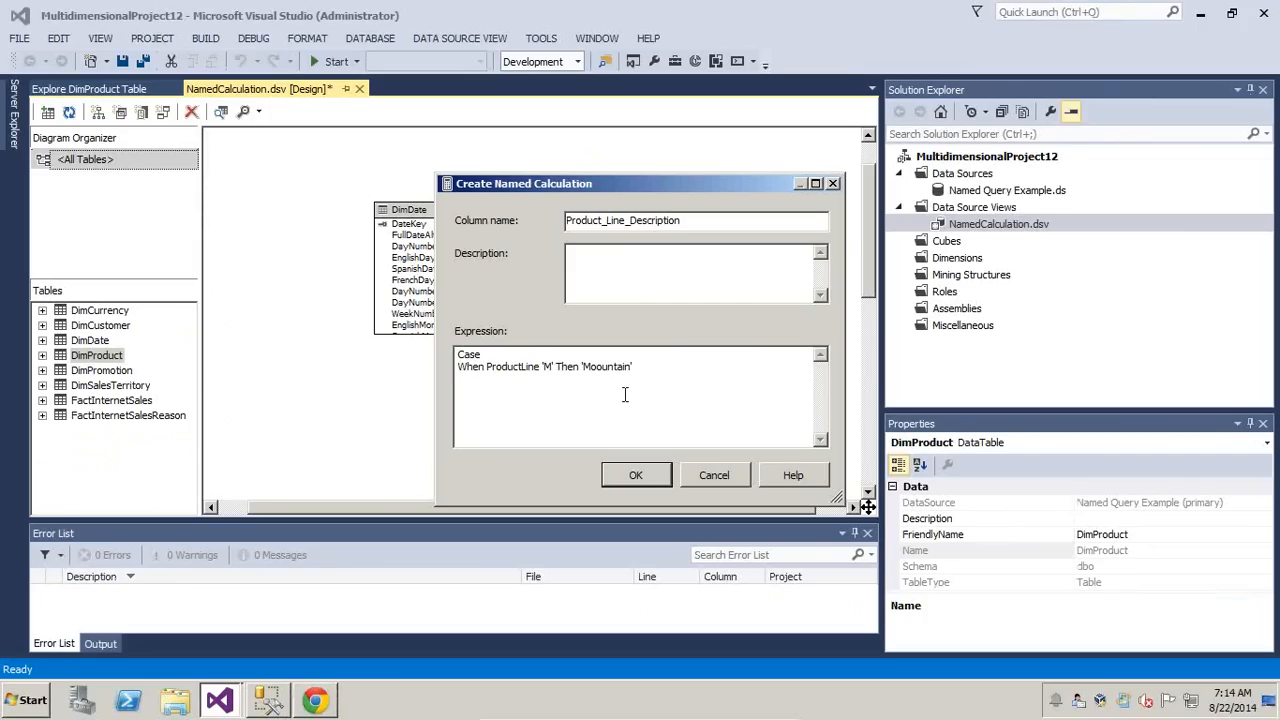
text(WHEN 'R' THEN 'Road' 		WHEN 'S' THEN 'Accessory' 		WHEN 'T' THEN 'Touring' 		ELSE 'Components' END)
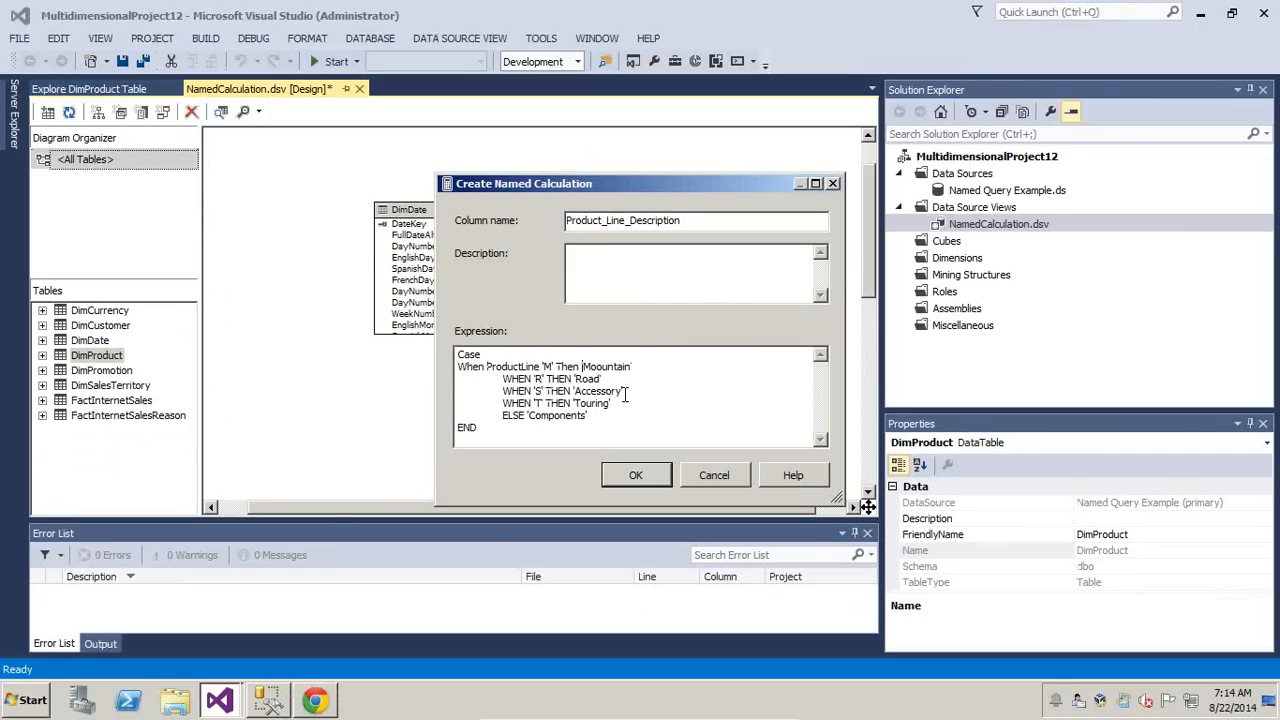
Correct the first result's spelling to 'Mountain' and try to confirm the Product_Line_Description calculation
key(BackSpace)
click(637, 480)
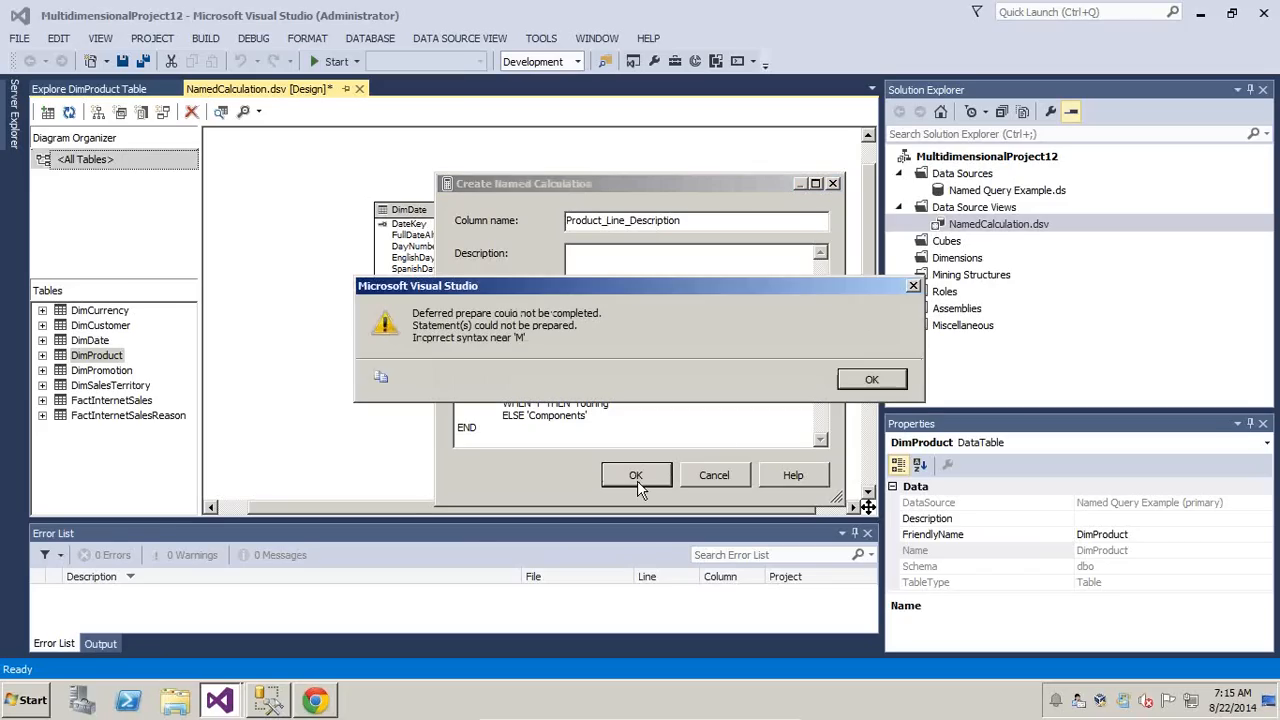
click(865, 378)
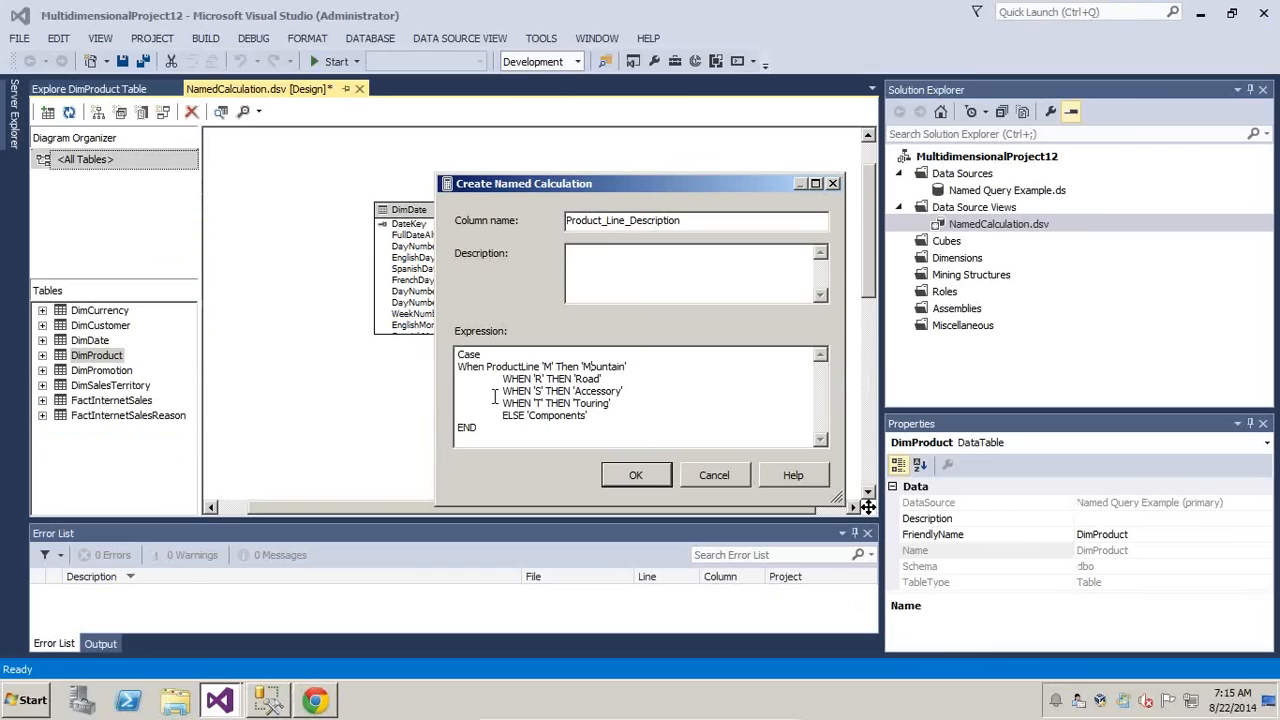
Move ProductLine from the When 'M' line to directly after Case and confirm the named calculation
double_click(517, 367)
key(ctrl+c)
key(Delete)
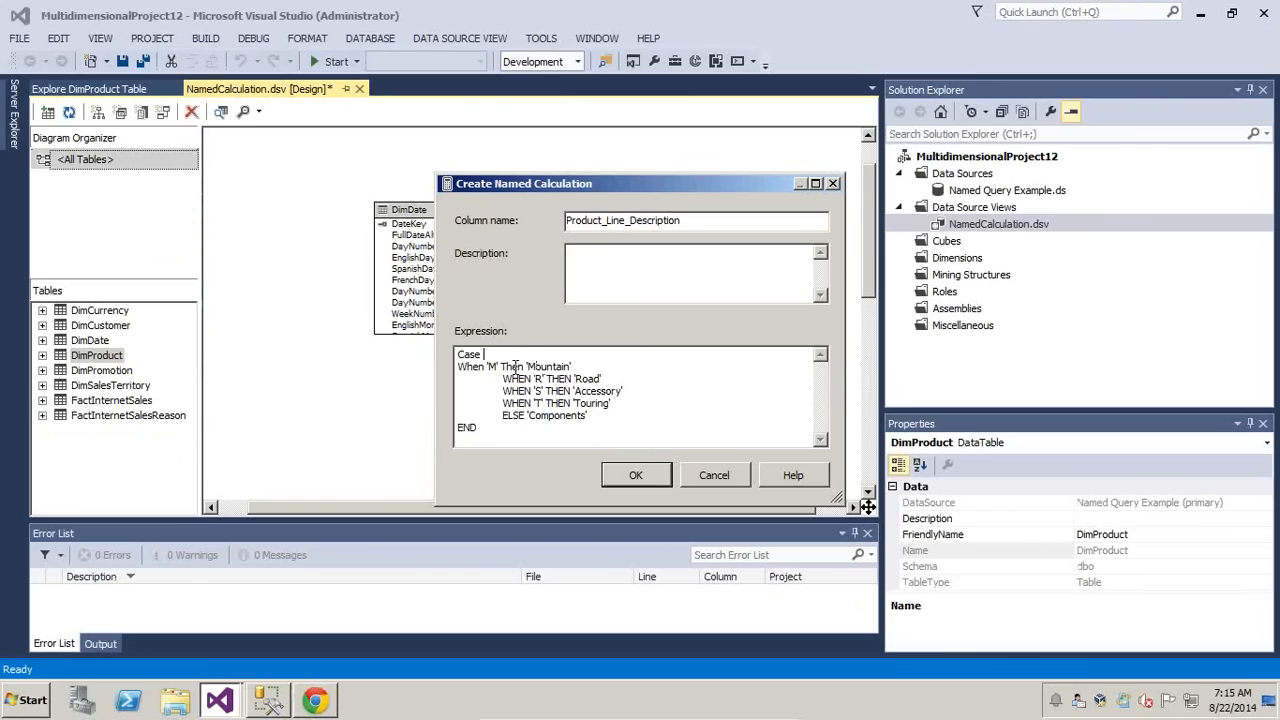
key(ctrl+v)
click(636, 476)
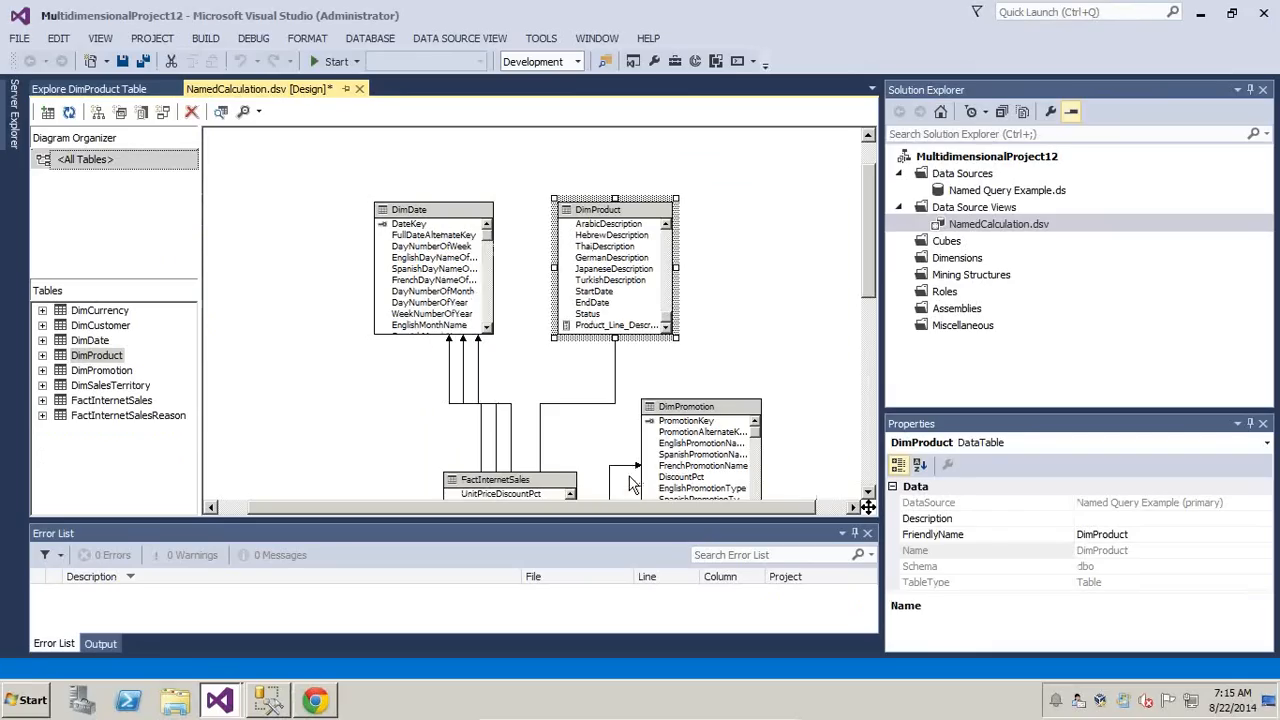
Explore the DimProduct table's data and compare the Product_Line_Description column with the ProductLine column
right_click(627, 217)
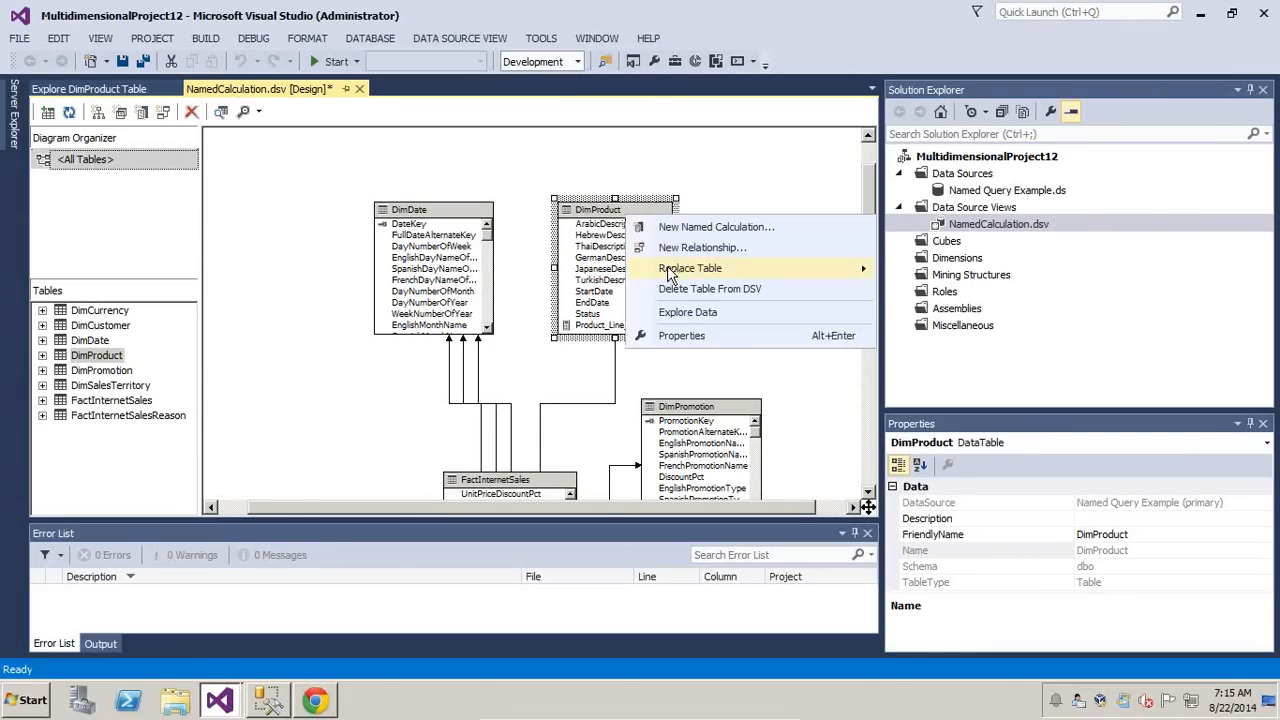
click(678, 315)
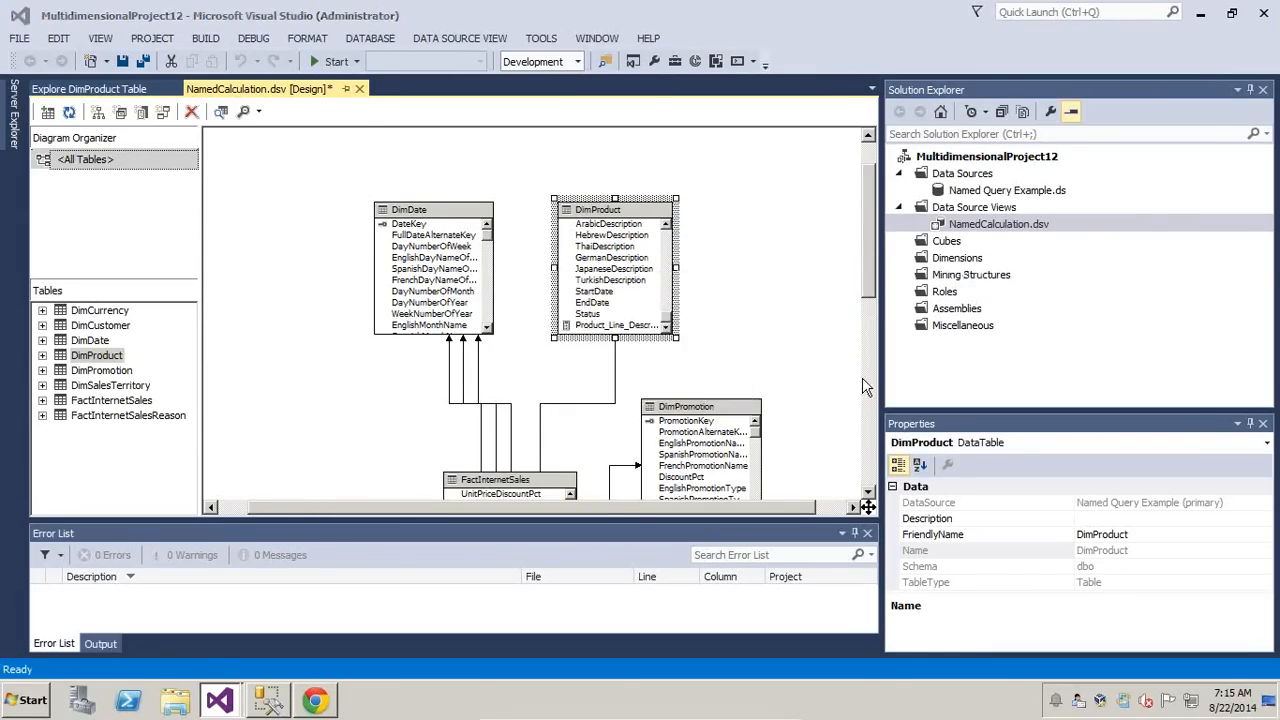
drag(139, 505, 770, 510)
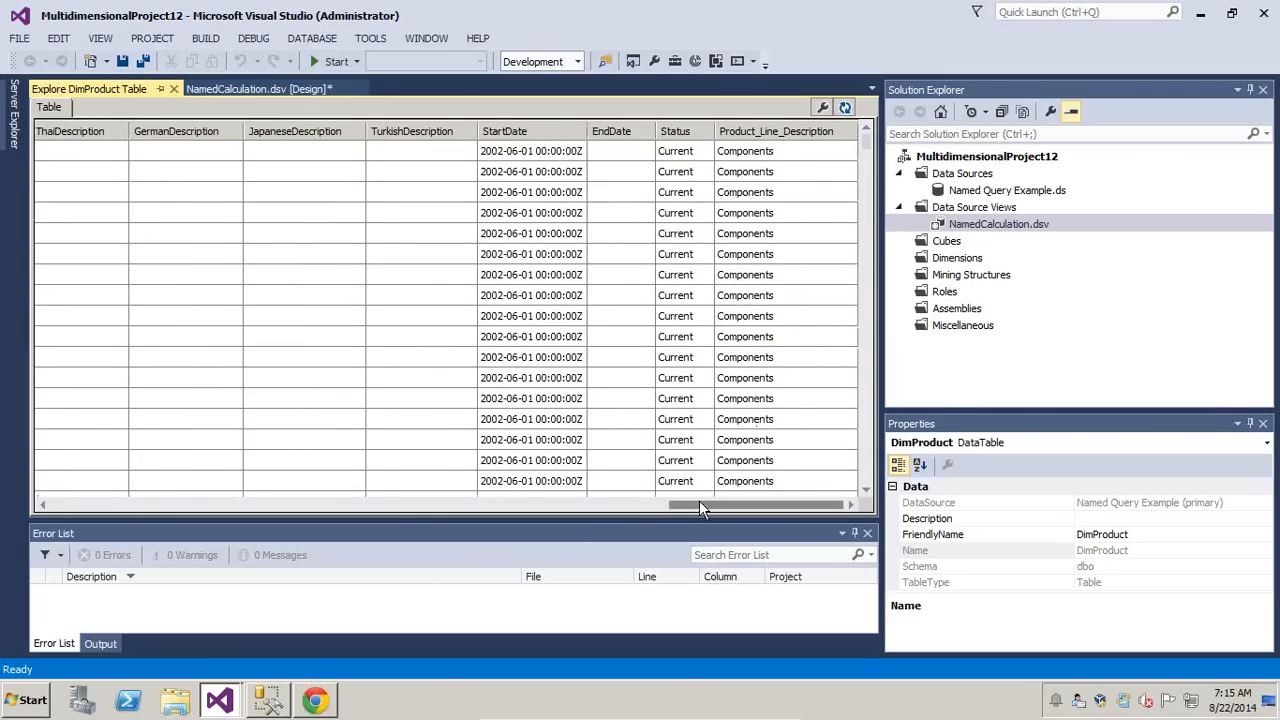
drag(740, 500, 398, 492)
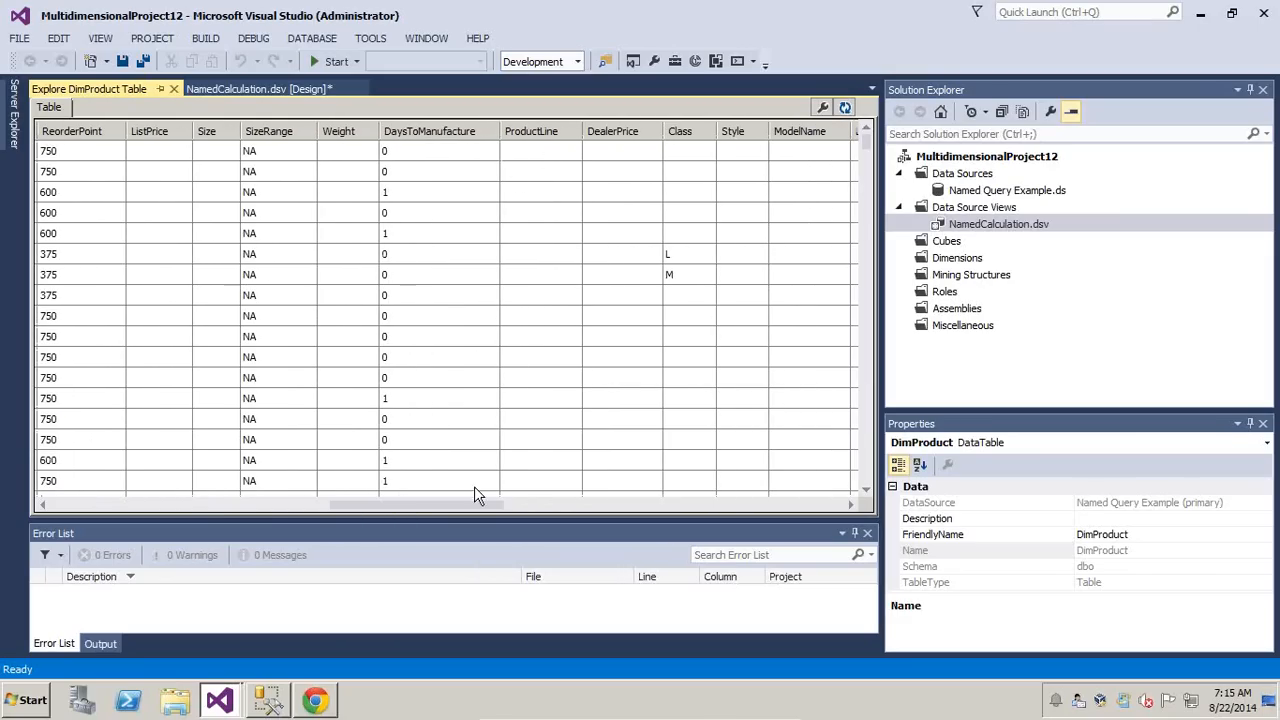
Switch to the PowerPoint deck and review the ELSE 'Components' branch of the Business Requirement#4 expression
mouse_move(710, 709)
click(749, 709)
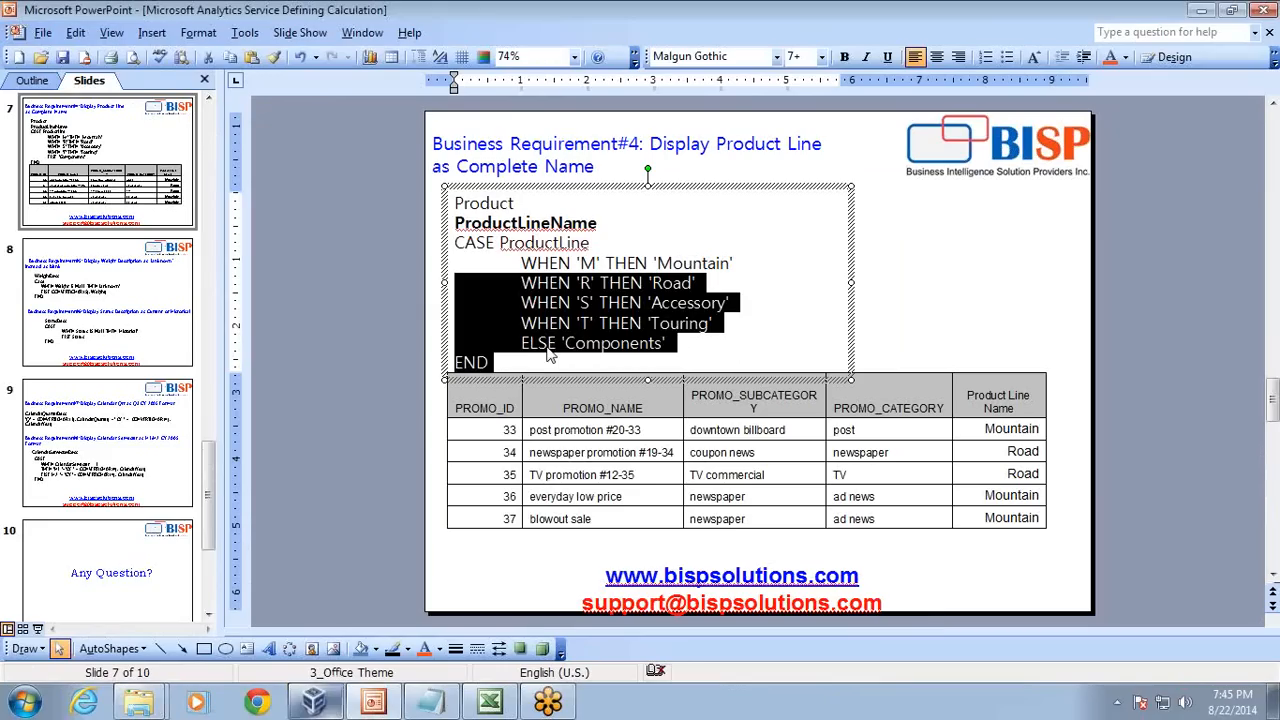
drag(561, 343, 662, 343)
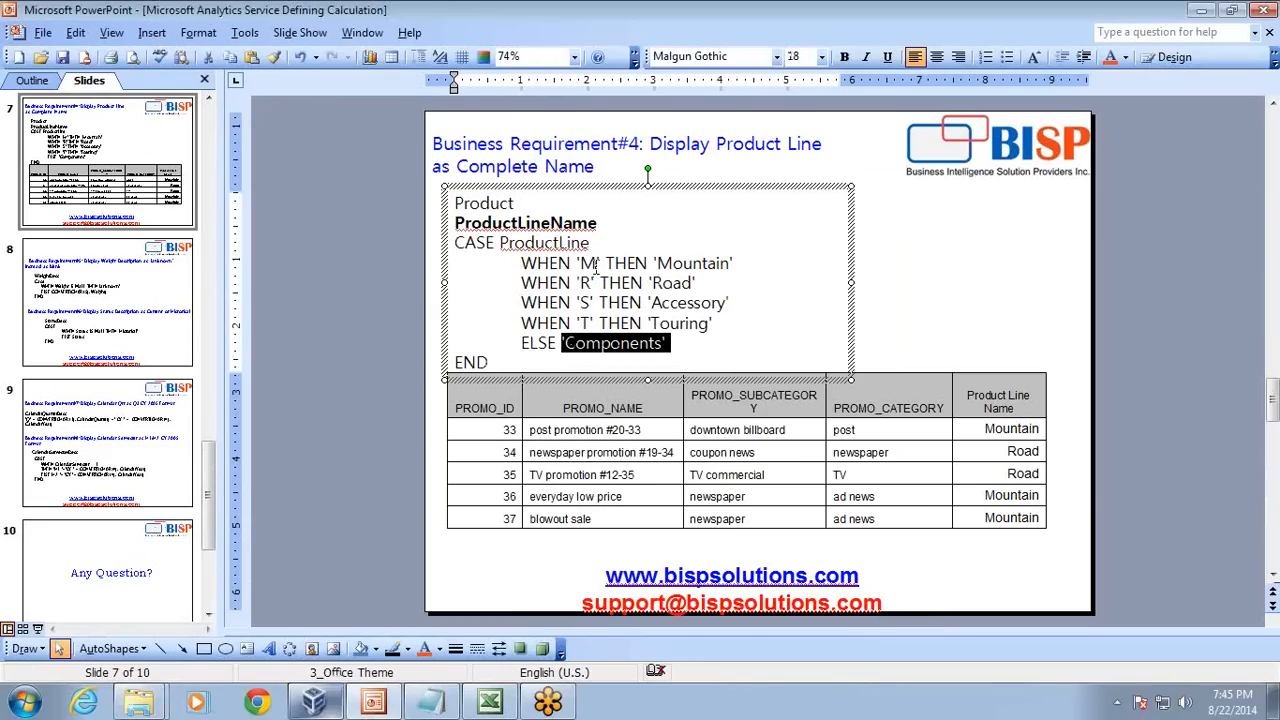
click(686, 366)
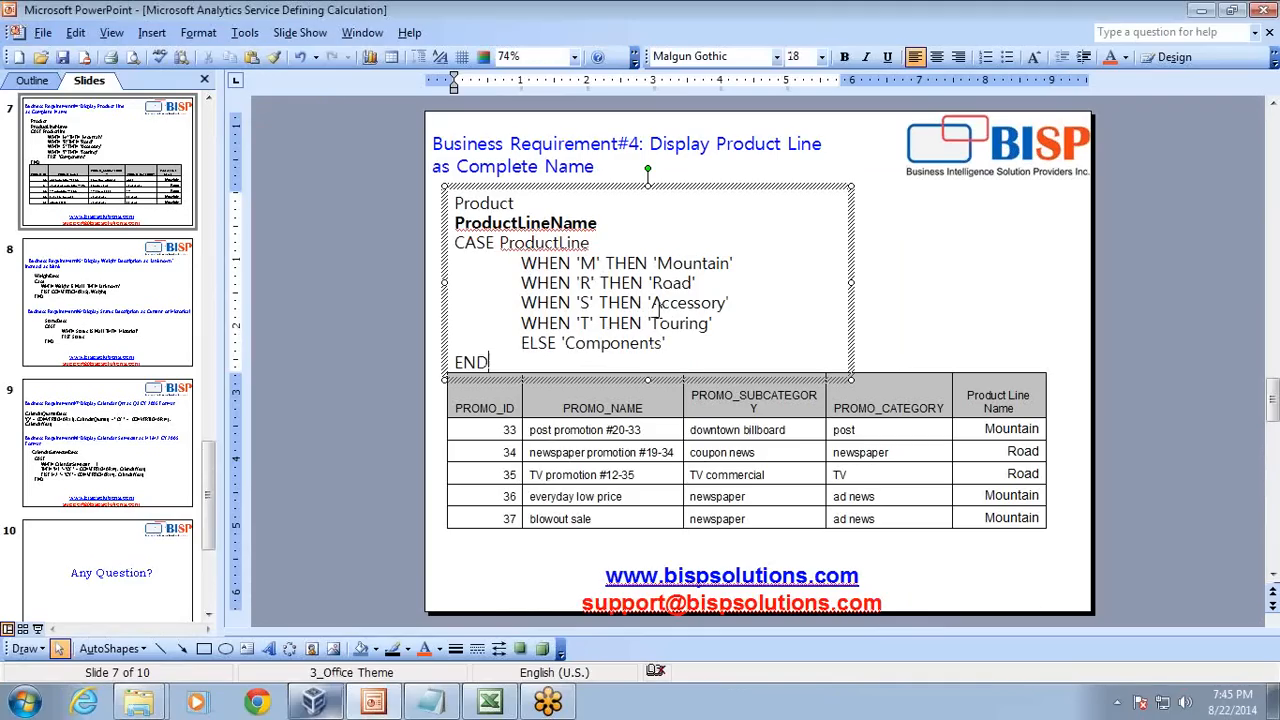
drag(668, 345, 562, 345)
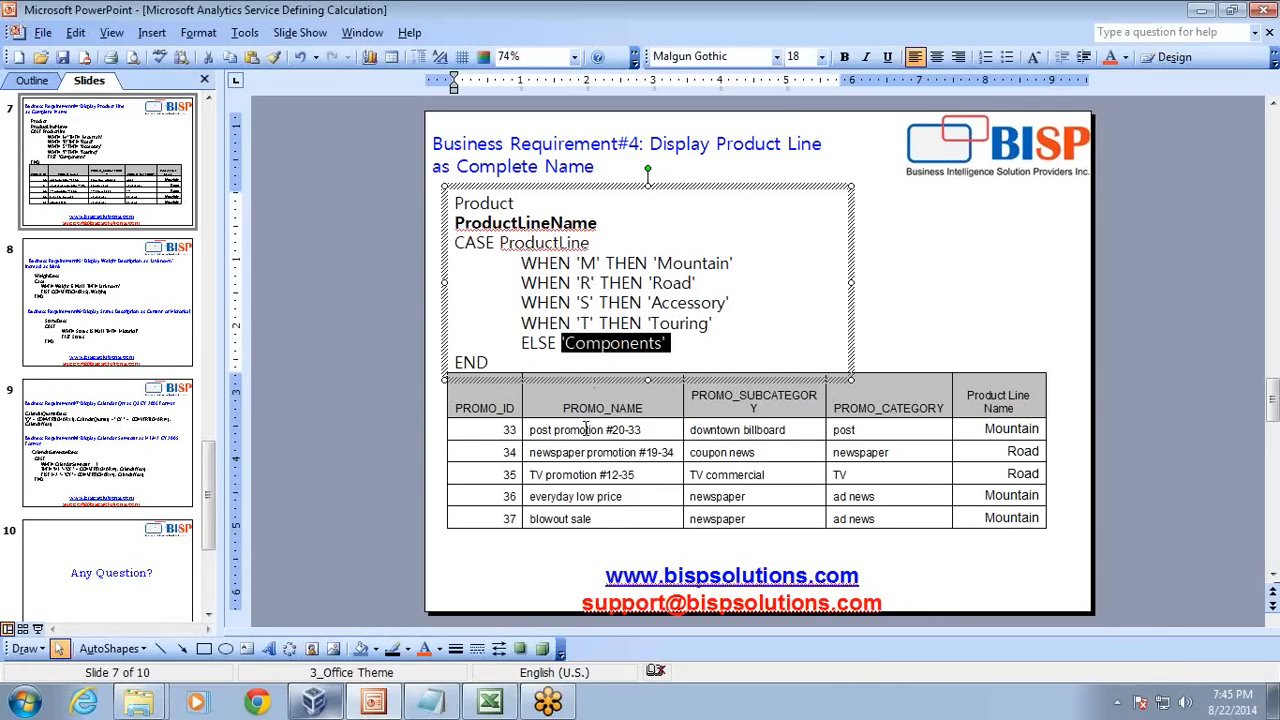
Return to the DimProduct data in Visual Studio and check the Product_Line_Description values further down against their product rows
click(314, 702)
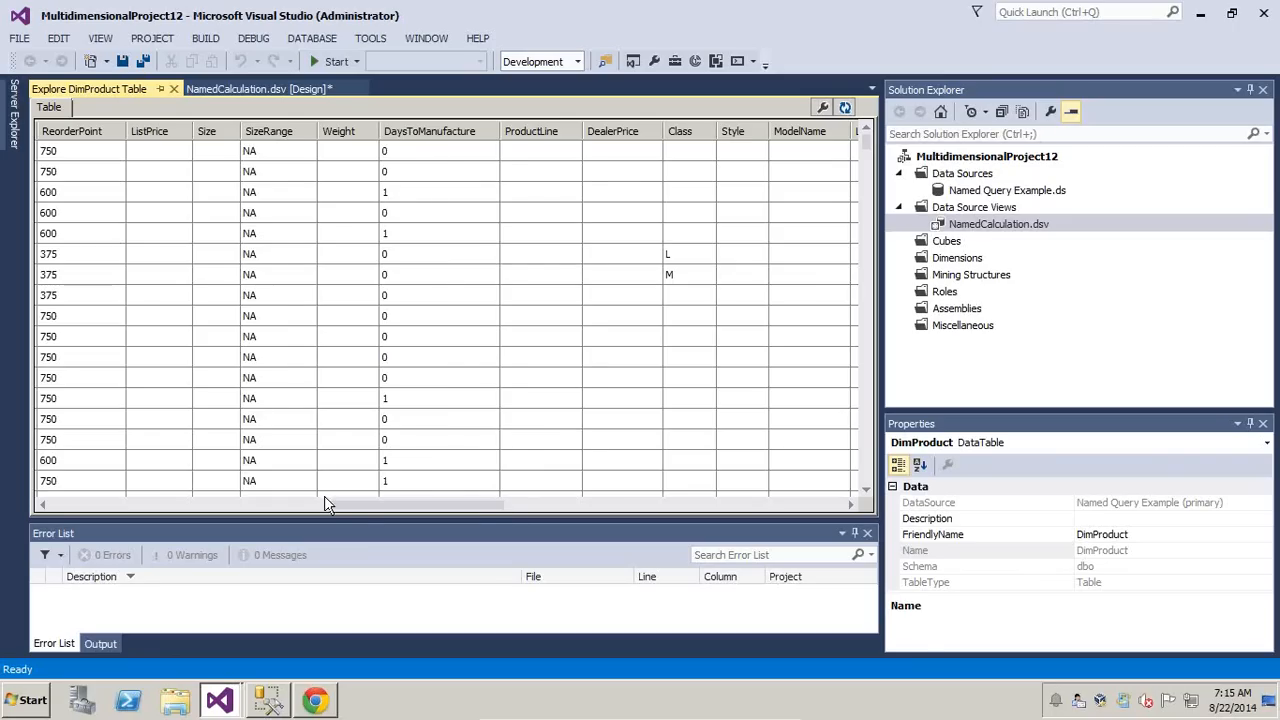
drag(324, 503, 714, 504)
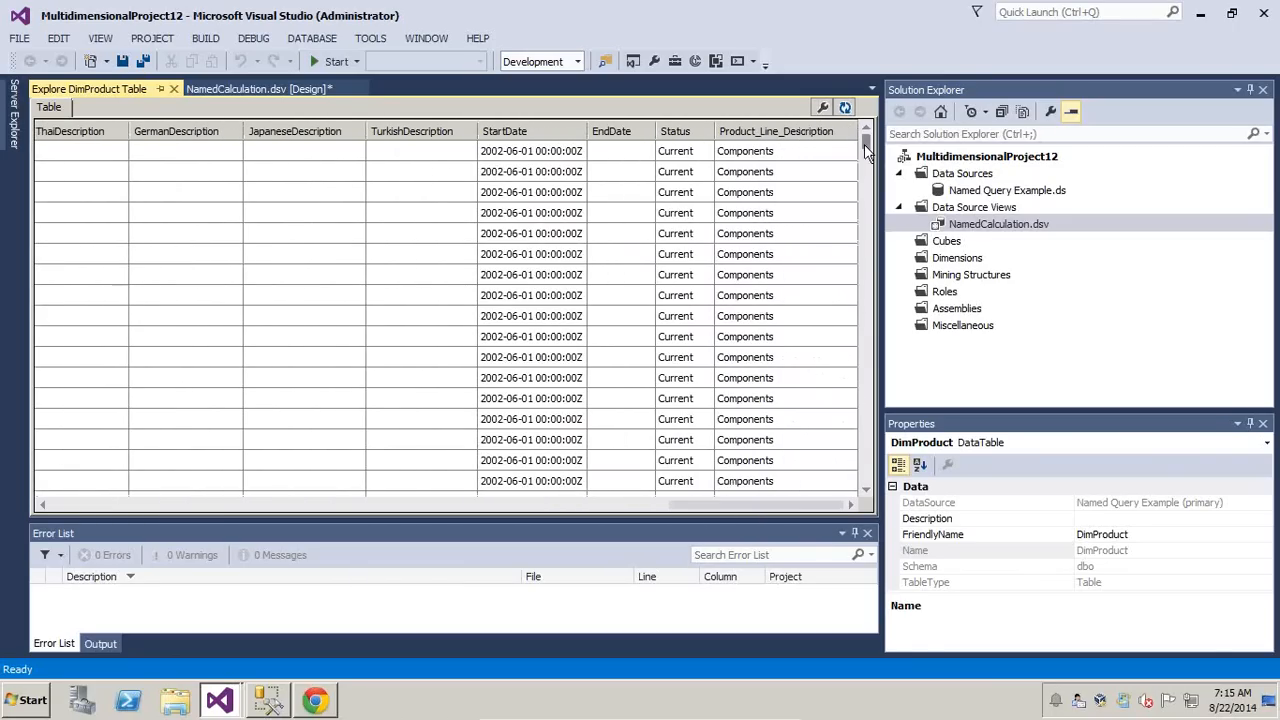
drag(866, 148, 870, 270)
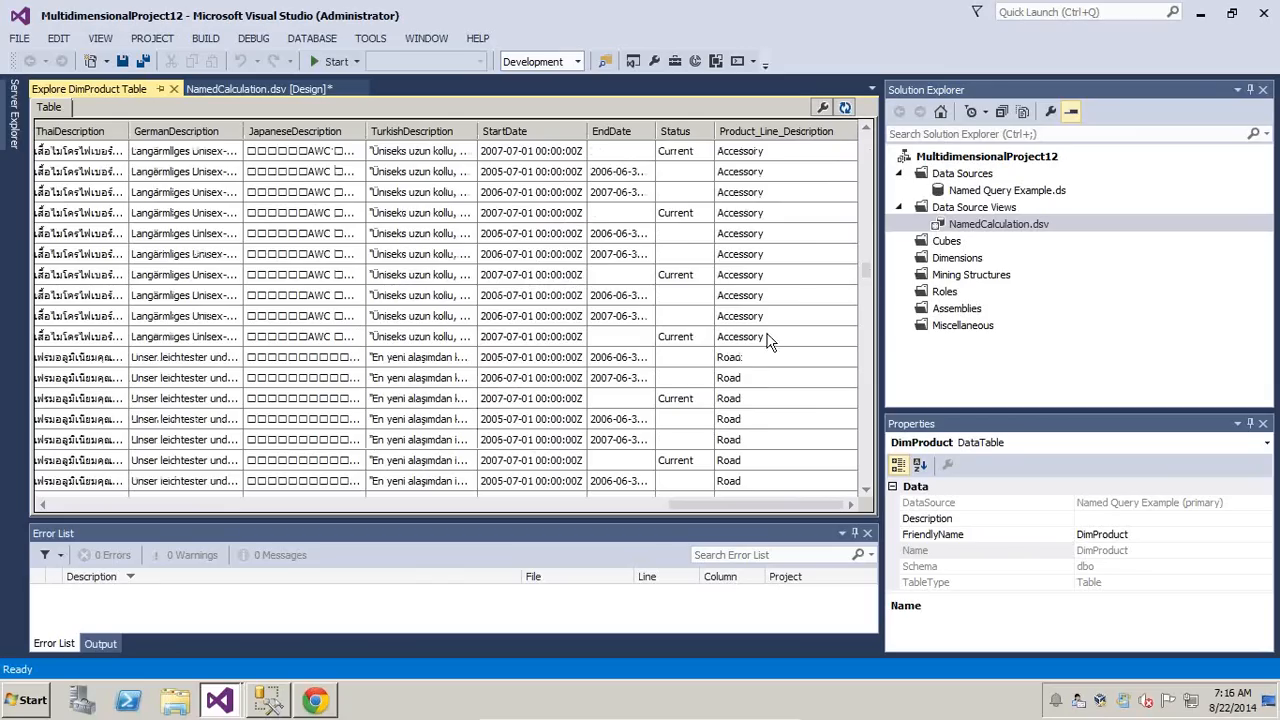
click(750, 357)
click(50, 358)
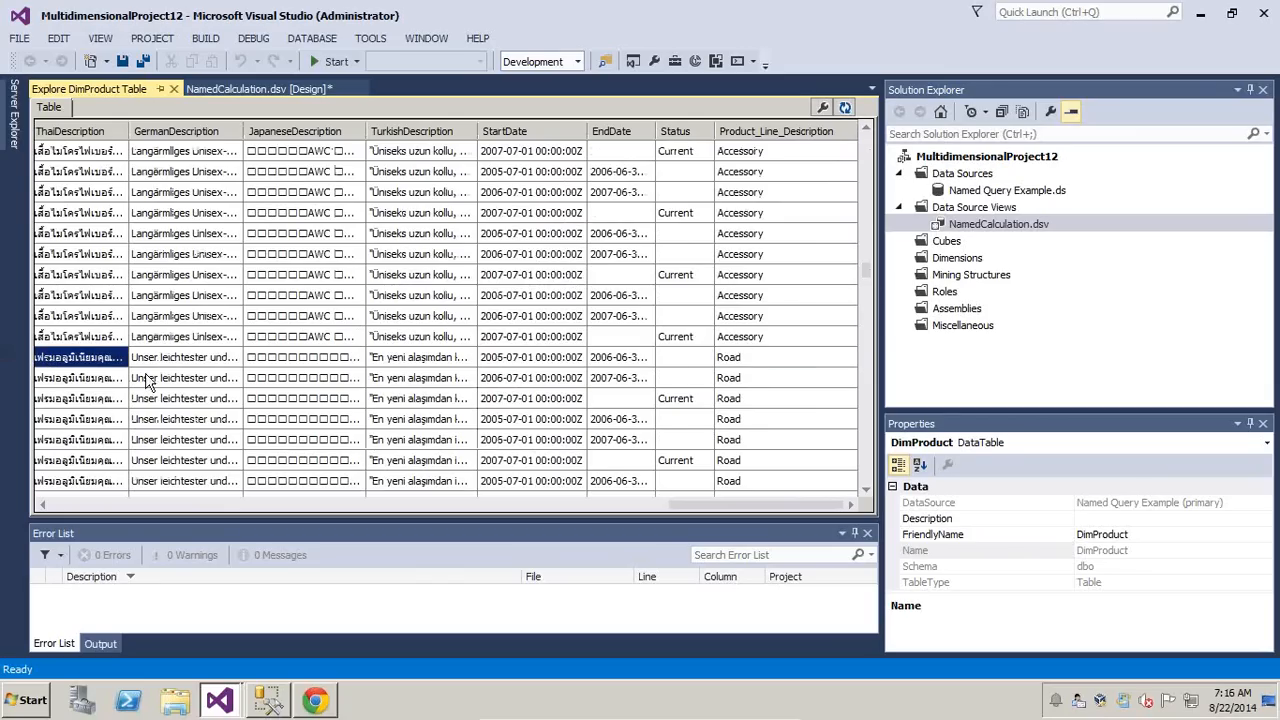
drag(733, 364, 20, 368)
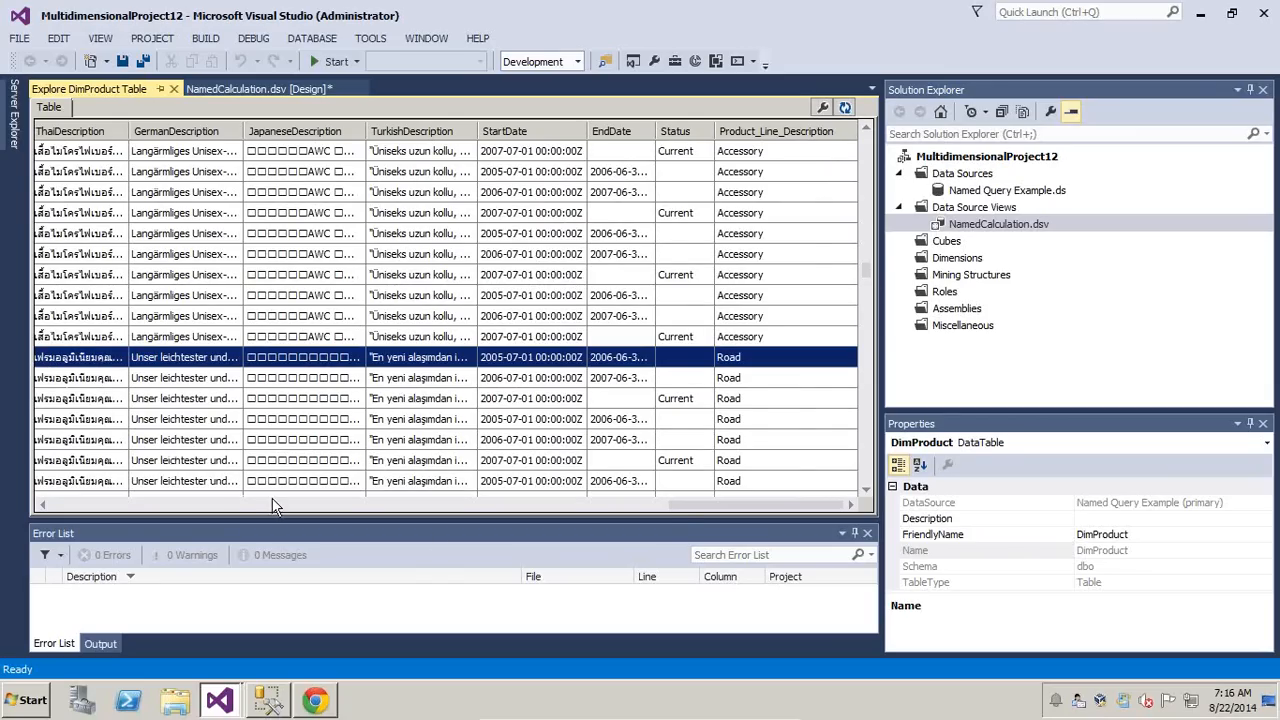
drag(666, 510, 390, 505)
click(288, 360)
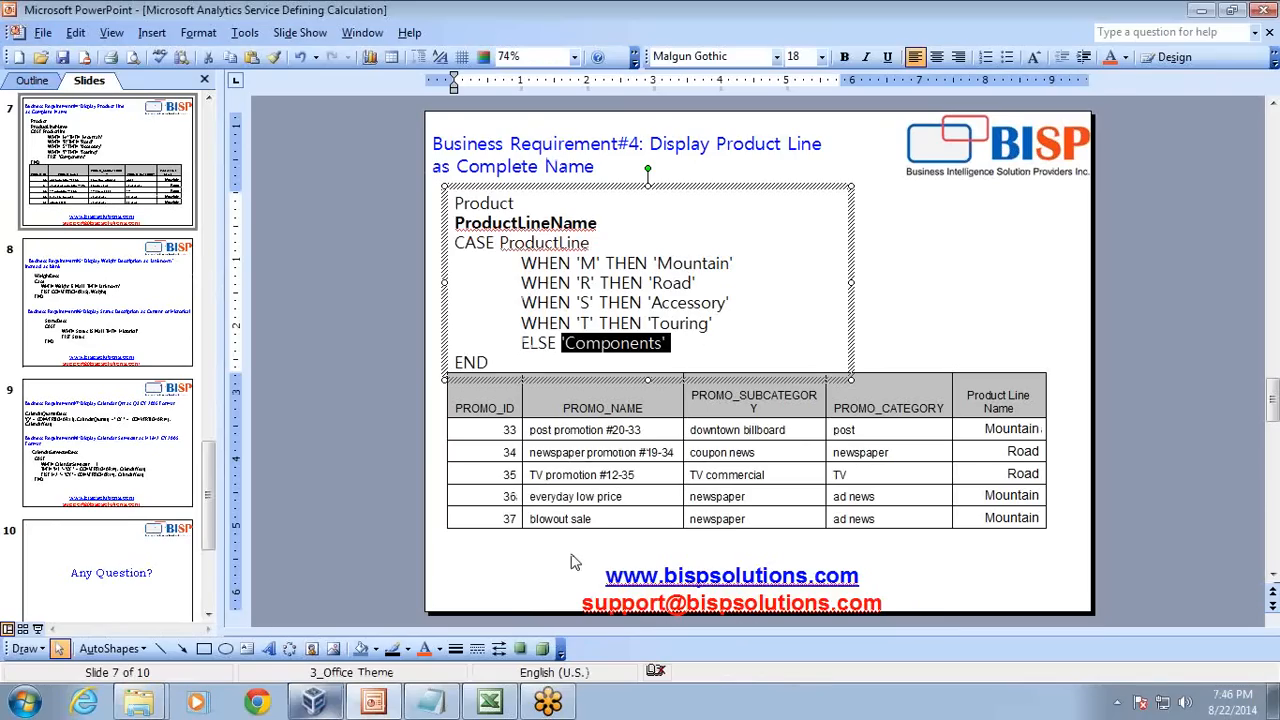
Advance the PowerPoint deck to Business Requirement#5 and read the WeightDesc expression
click(536, 572)
scroll(536, 572, down, 1)
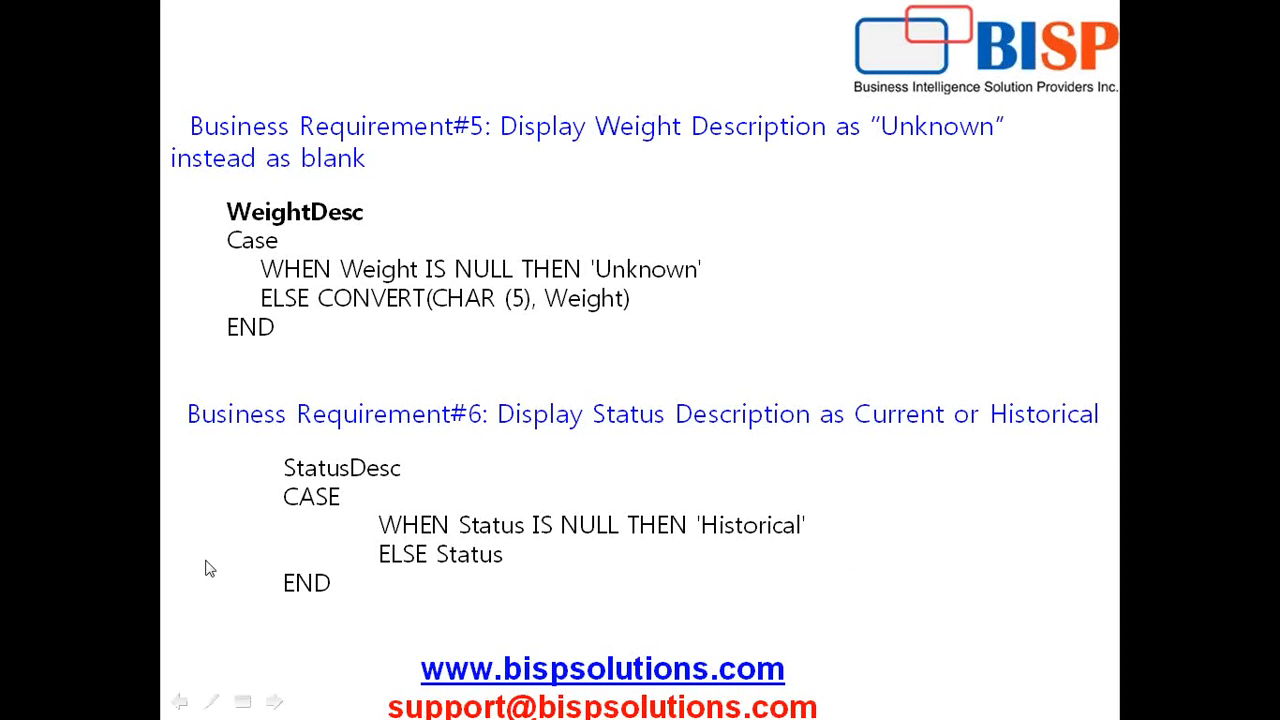
key(Escape)
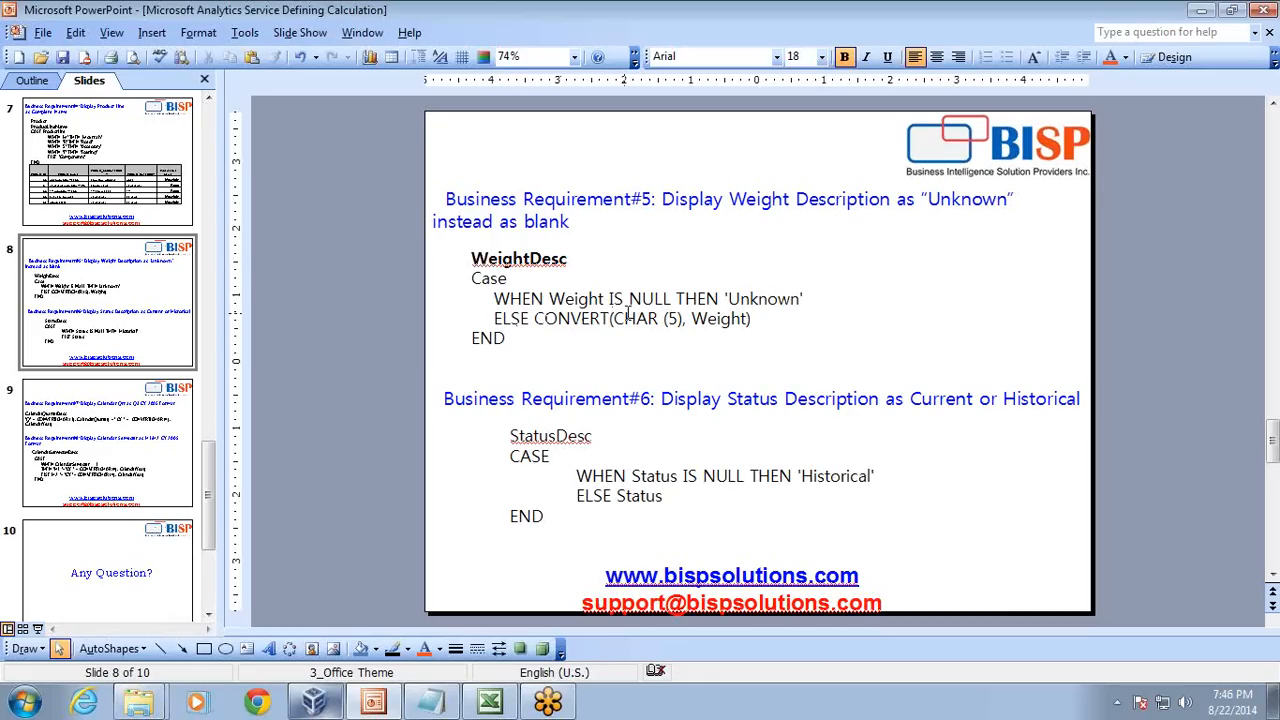
click(510, 336)
Go back to the data source view in Visual Studio and locate the Weight column in the DimProduct table
mouse_move(372, 703)
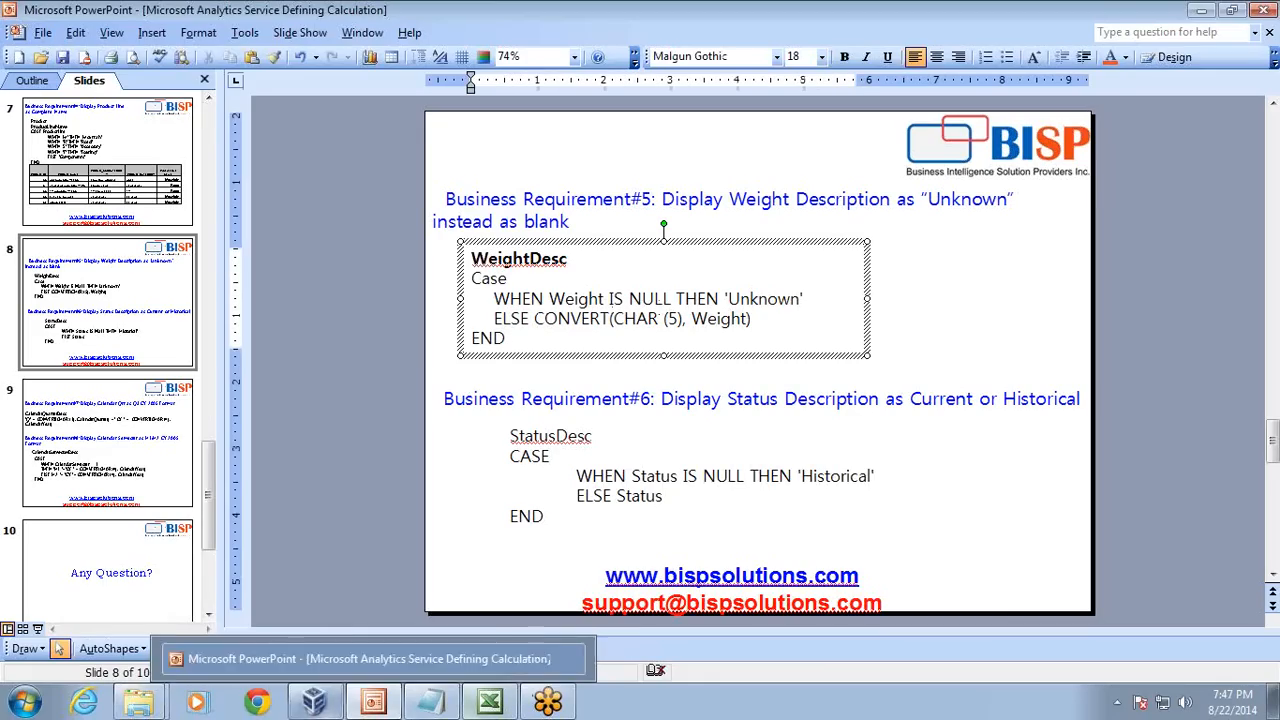
click(314, 703)
click(258, 89)
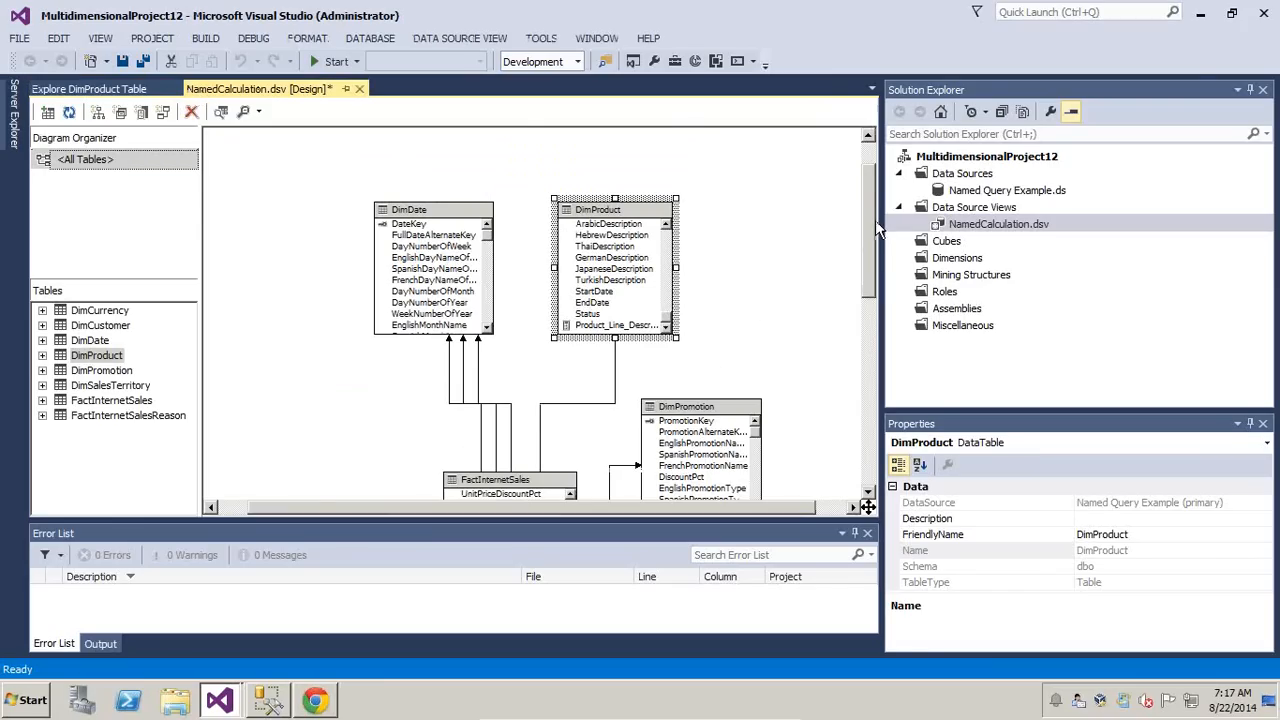
scroll(587, 312, down, 5)
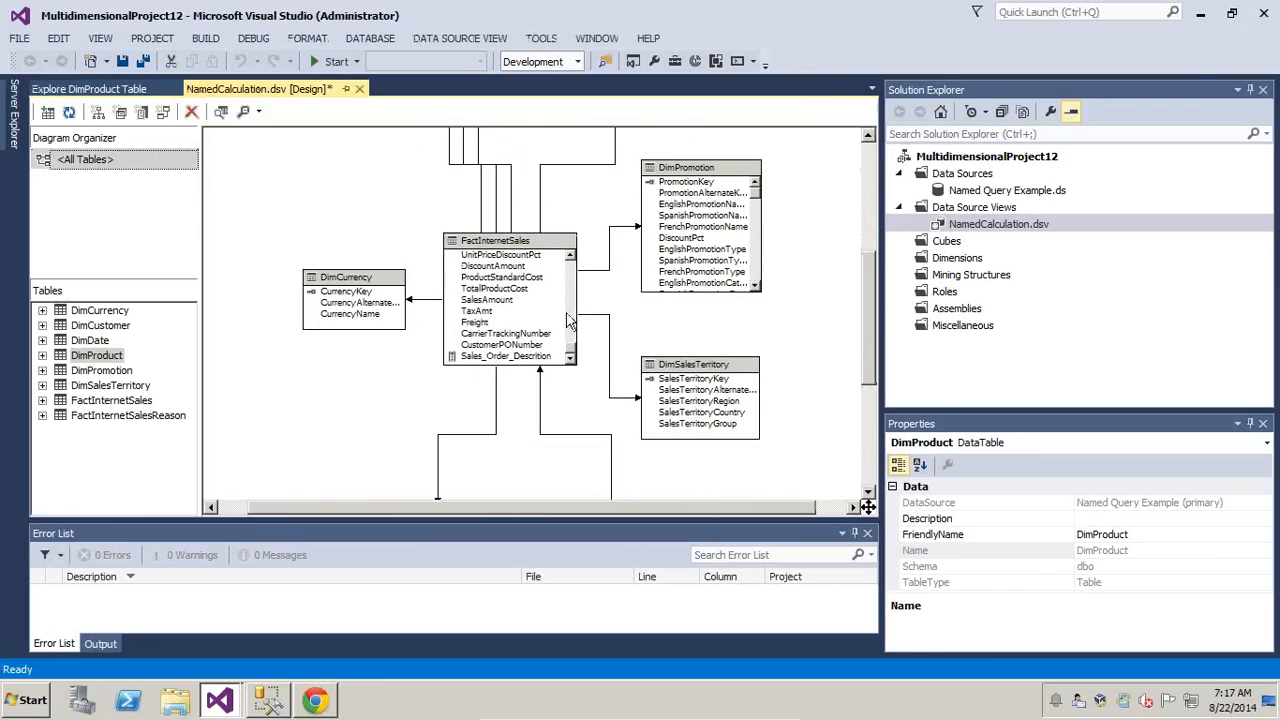
click(572, 345)
drag(575, 348, 574, 266)
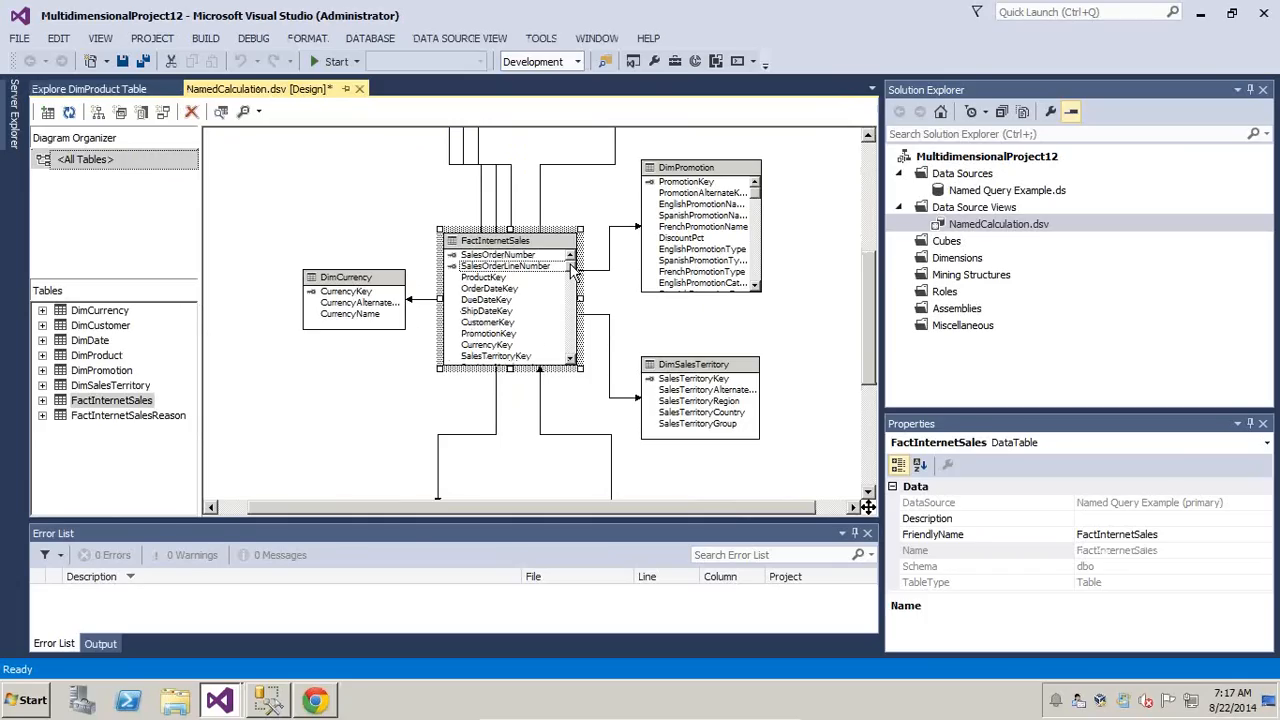
drag(863, 324, 876, 233)
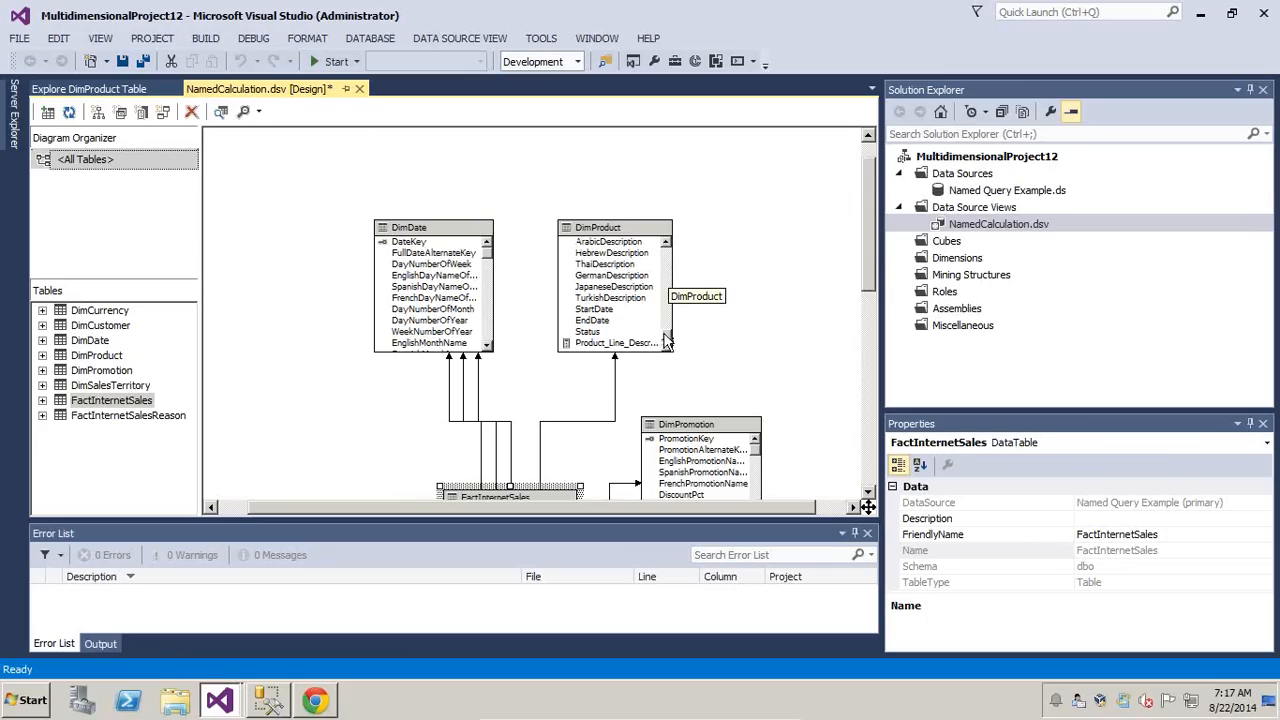
drag(665, 336, 672, 283)
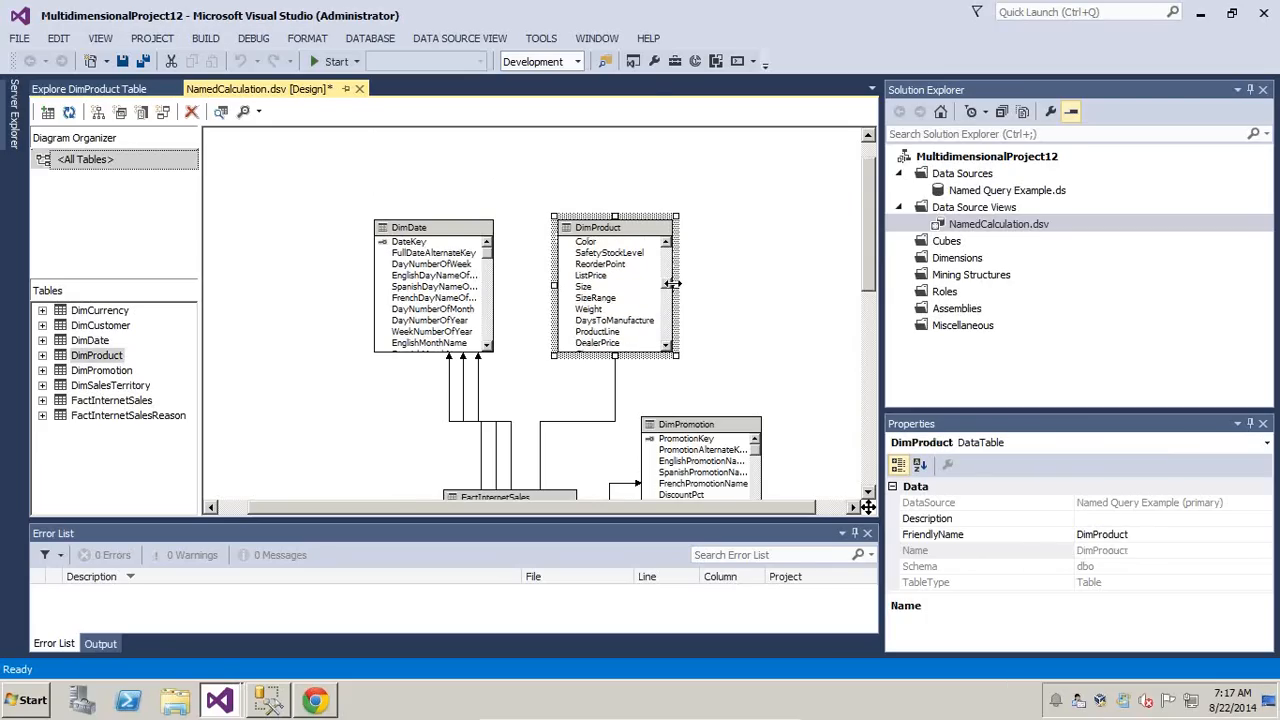
click(612, 309)
Explore the DimProduct table's data and examine the Weight column for blank values
click(630, 232)
right_click(630, 232)
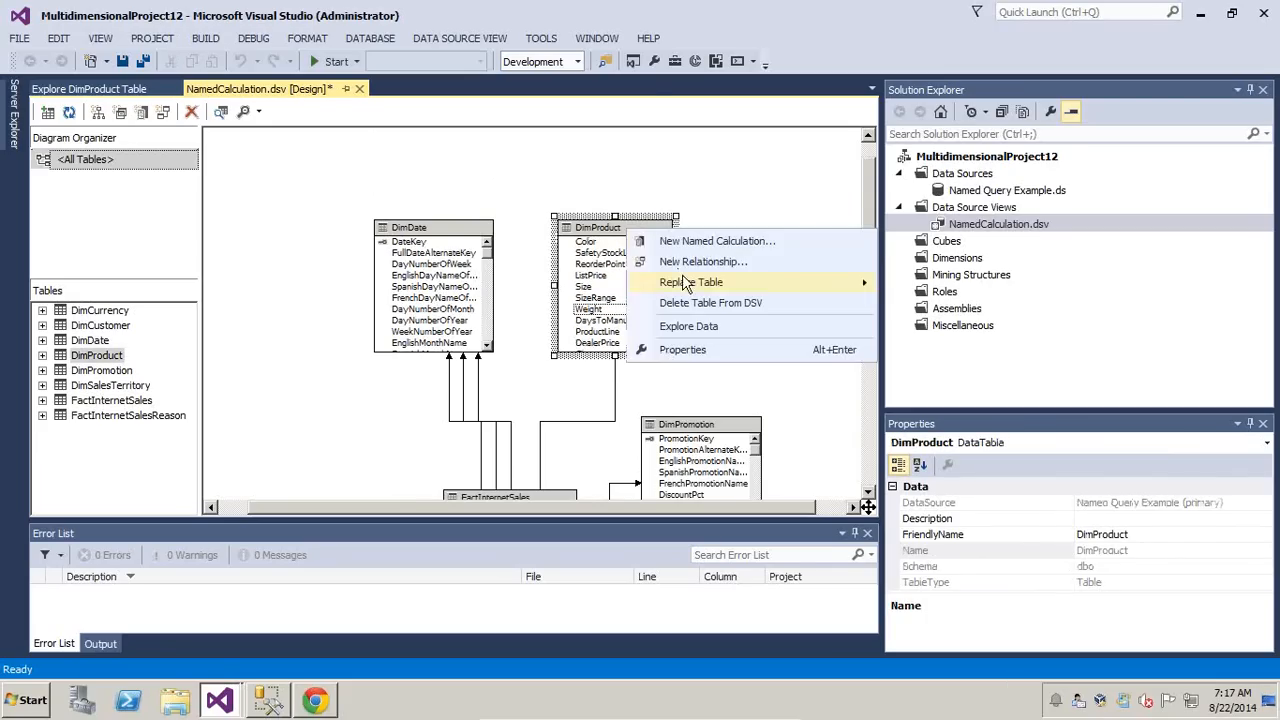
click(695, 325)
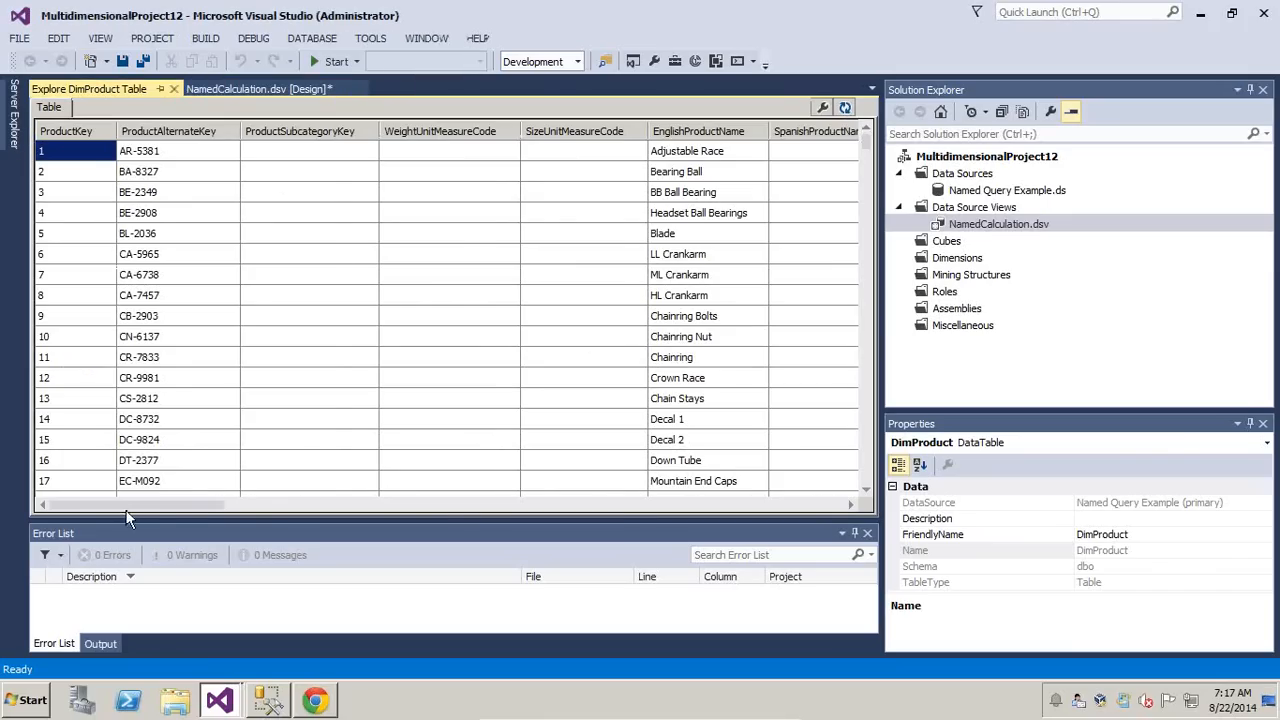
drag(126, 504, 356, 500)
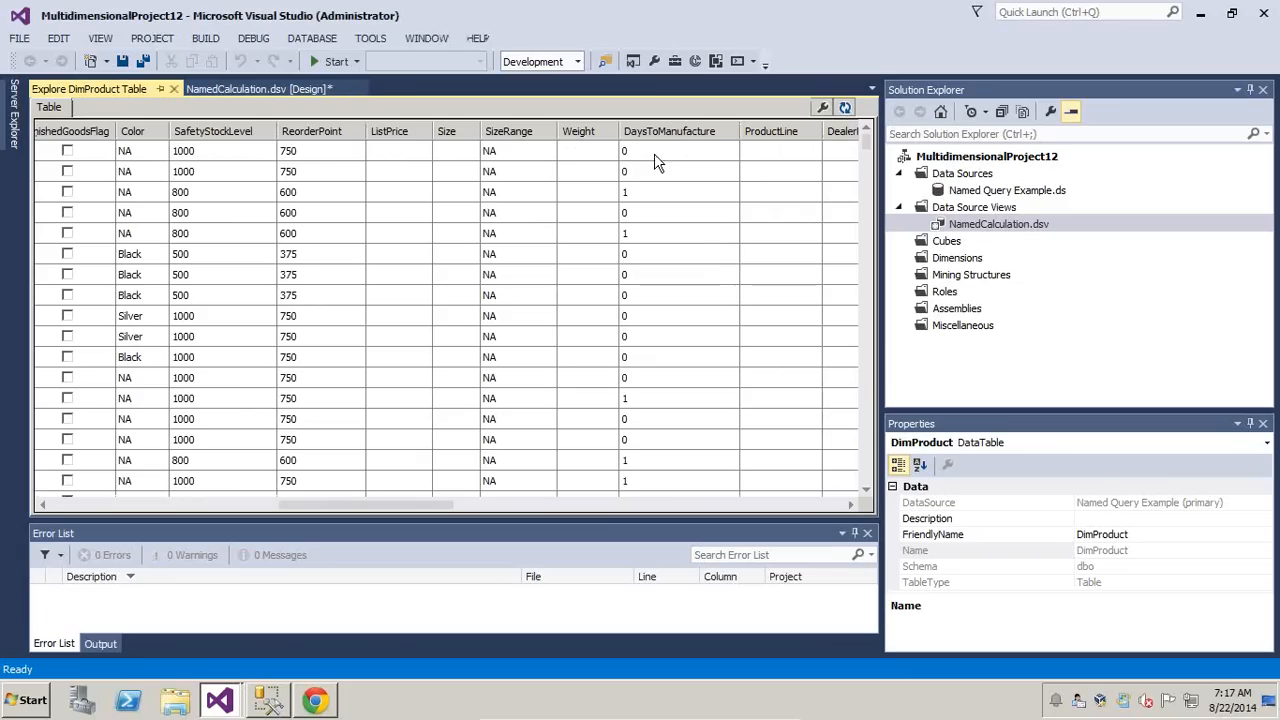
mouse_move(870, 147)
mouse_down()
mouse_move(873, 243)
mouse_move(871, 148)
mouse_up()
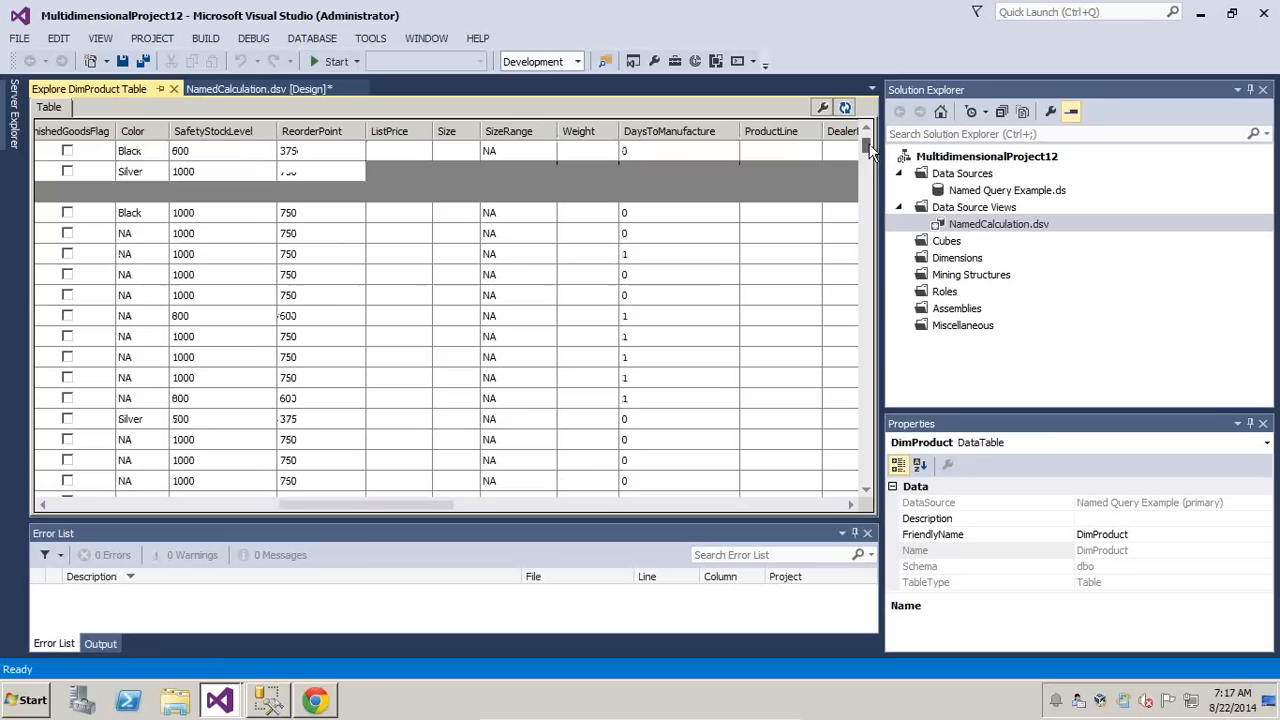
Start a new named calculation on DimProduct in the data source view with the column name Weight_Description
click(213, 88)
right_click(610, 224)
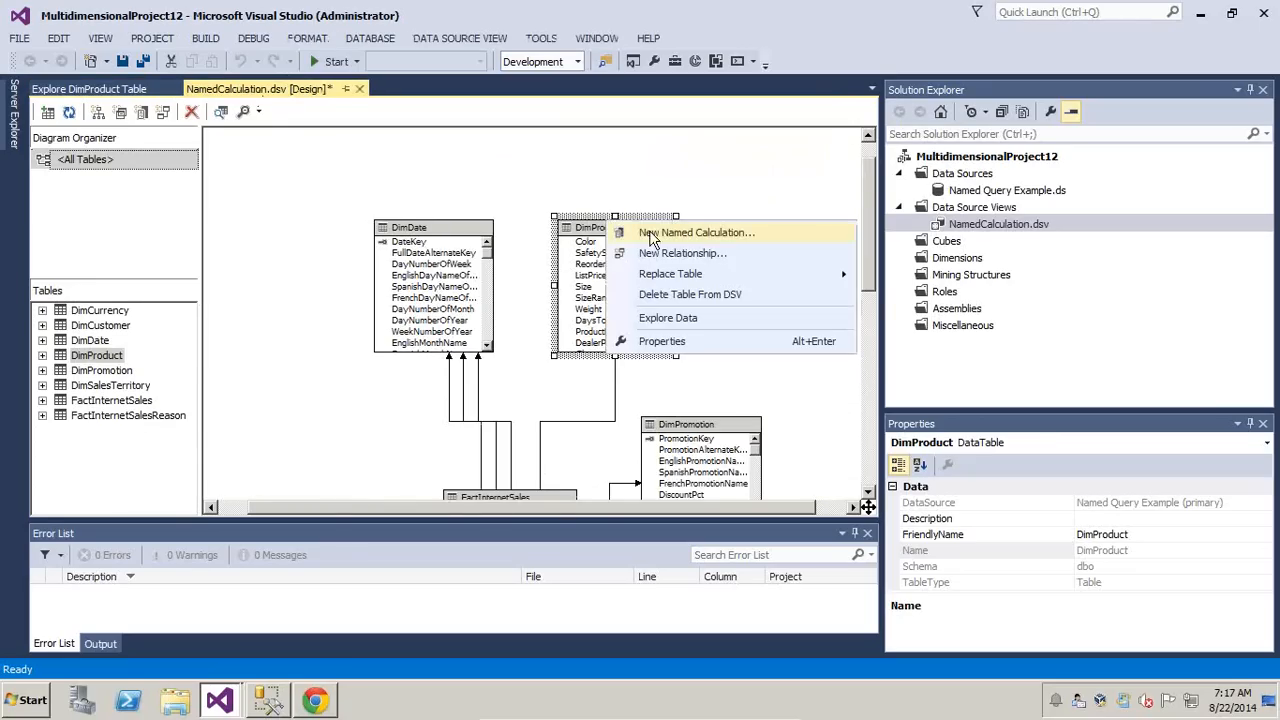
click(652, 236)
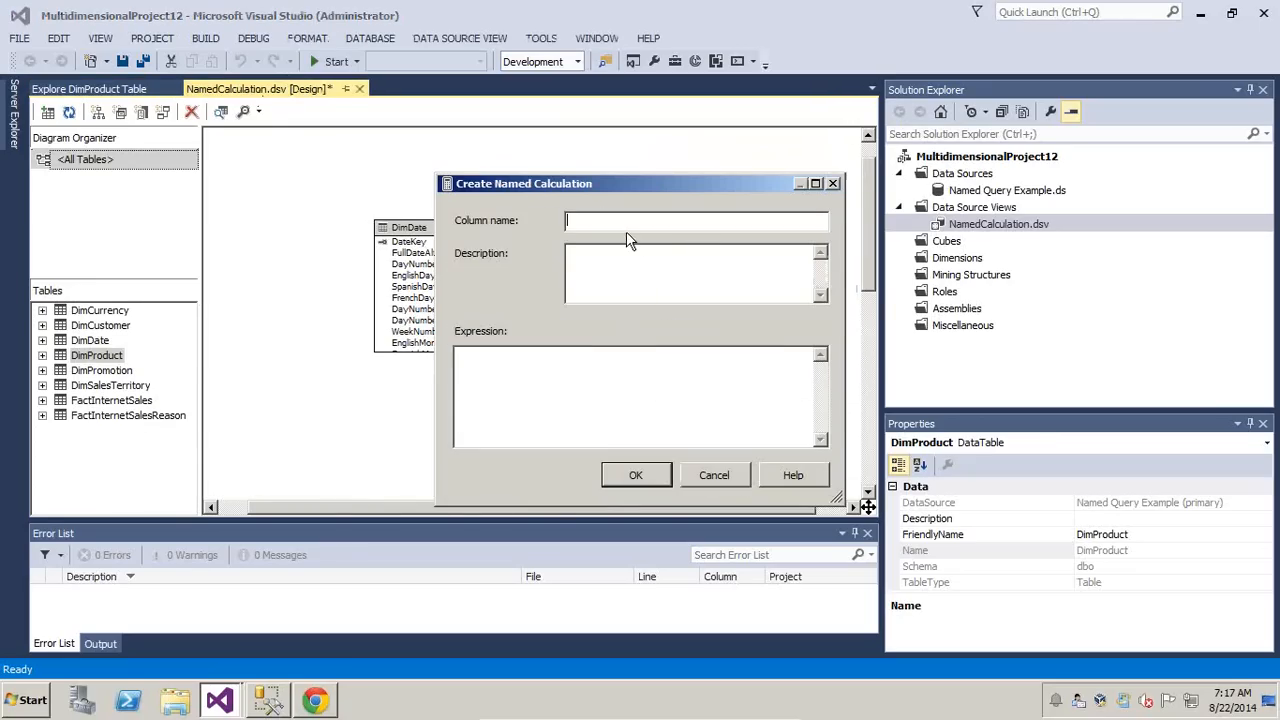
text(Weight_Description)
Copy the Case expression for WeightDesc from the Business Requirement#5 slide into the expression and confirm the named calculation
mouse_move(722, 714)
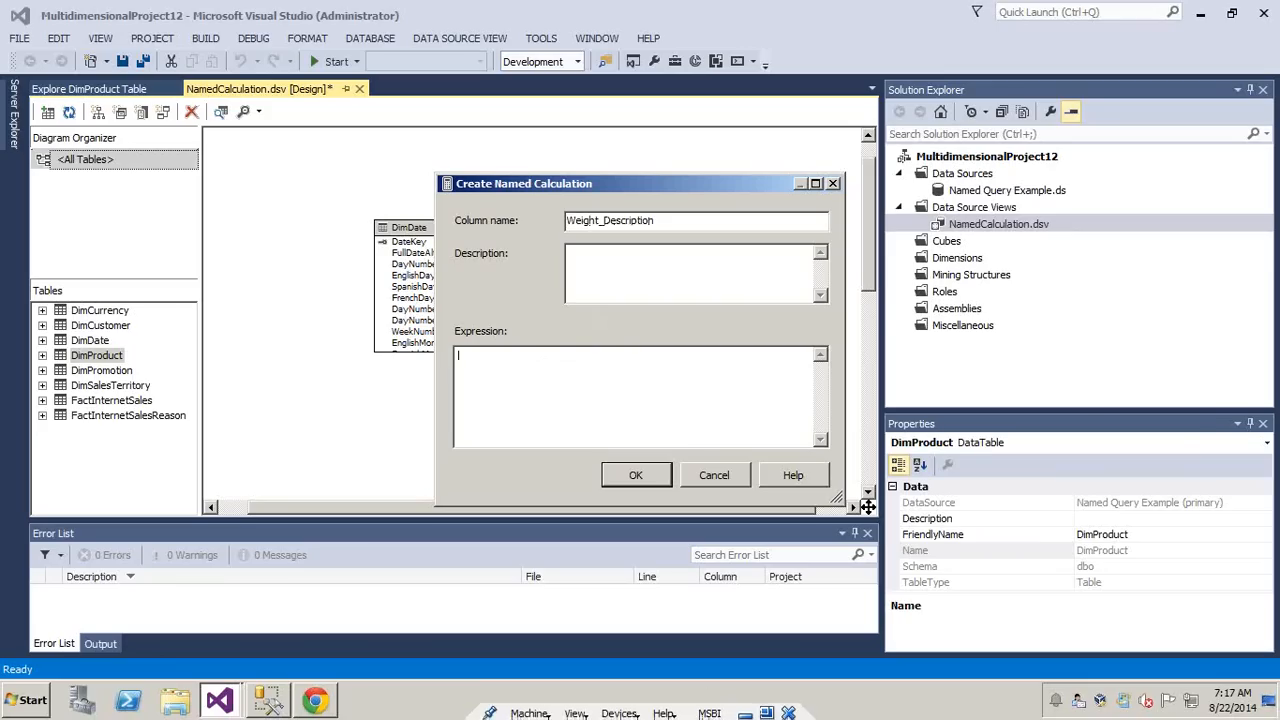
click(745, 709)
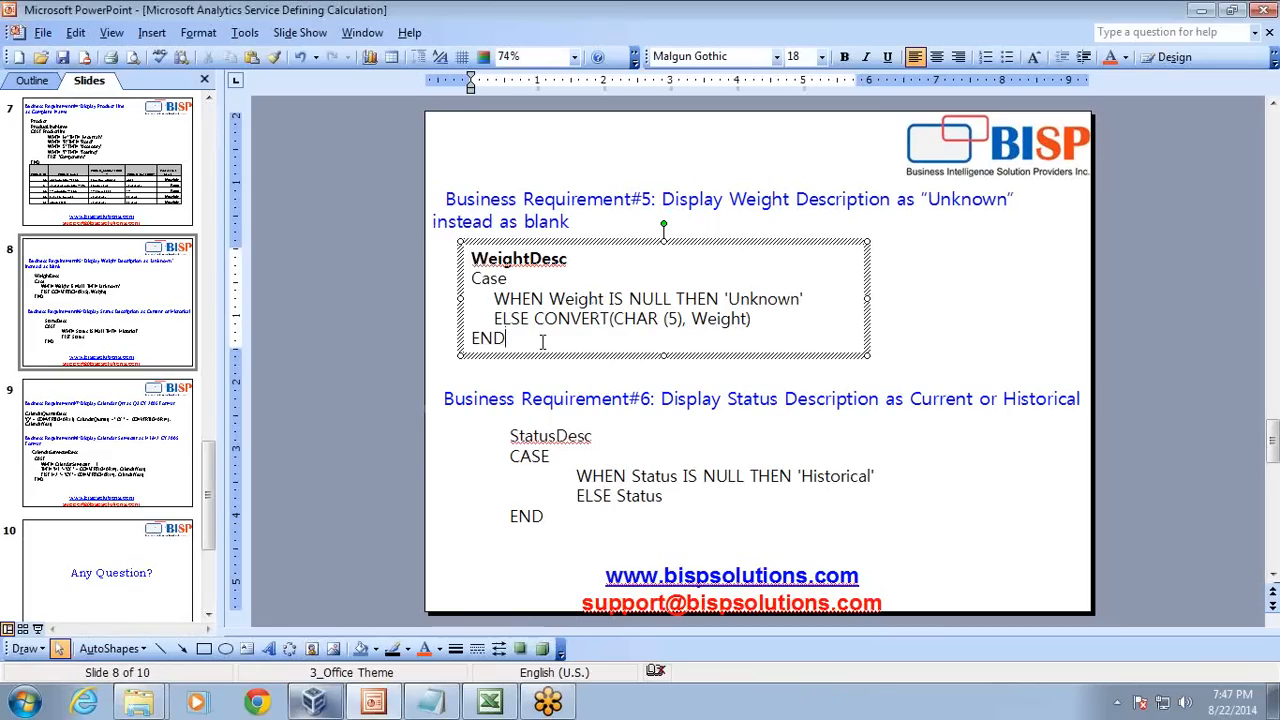
drag(535, 342, 452, 282)
key(ctrl+c)
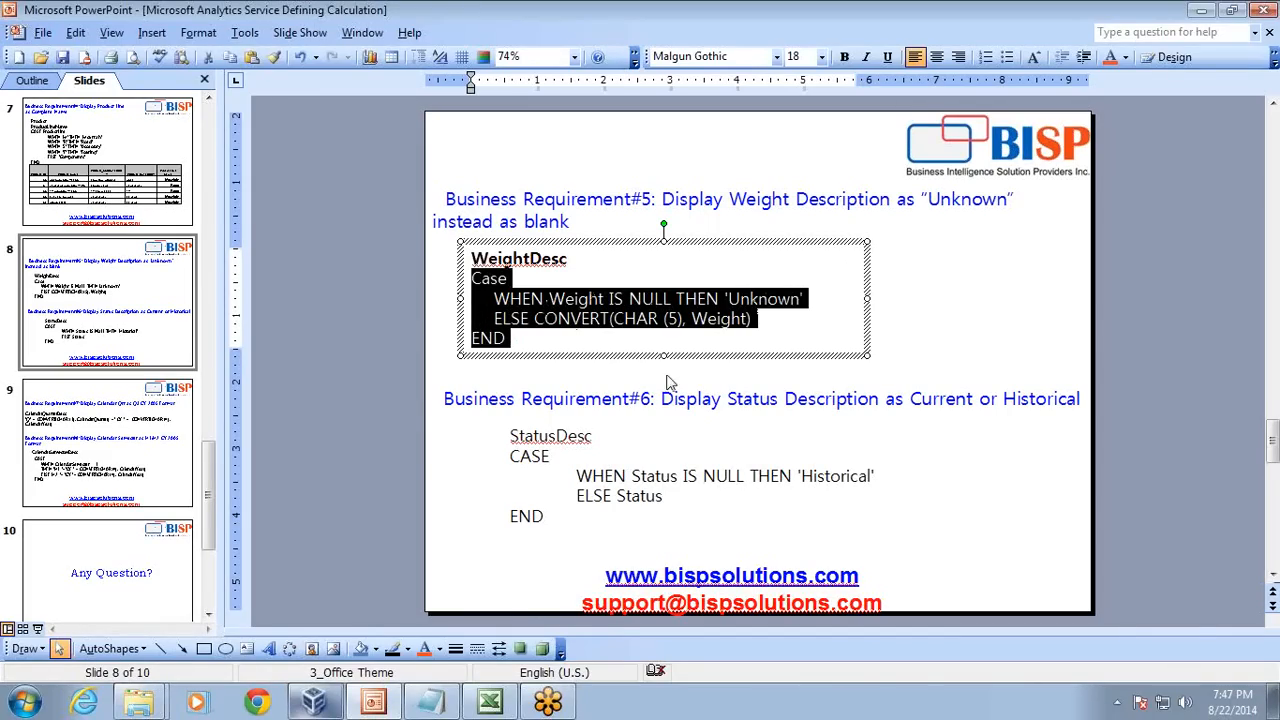
click(314, 703)
click(509, 370)
key(ctrl+v)
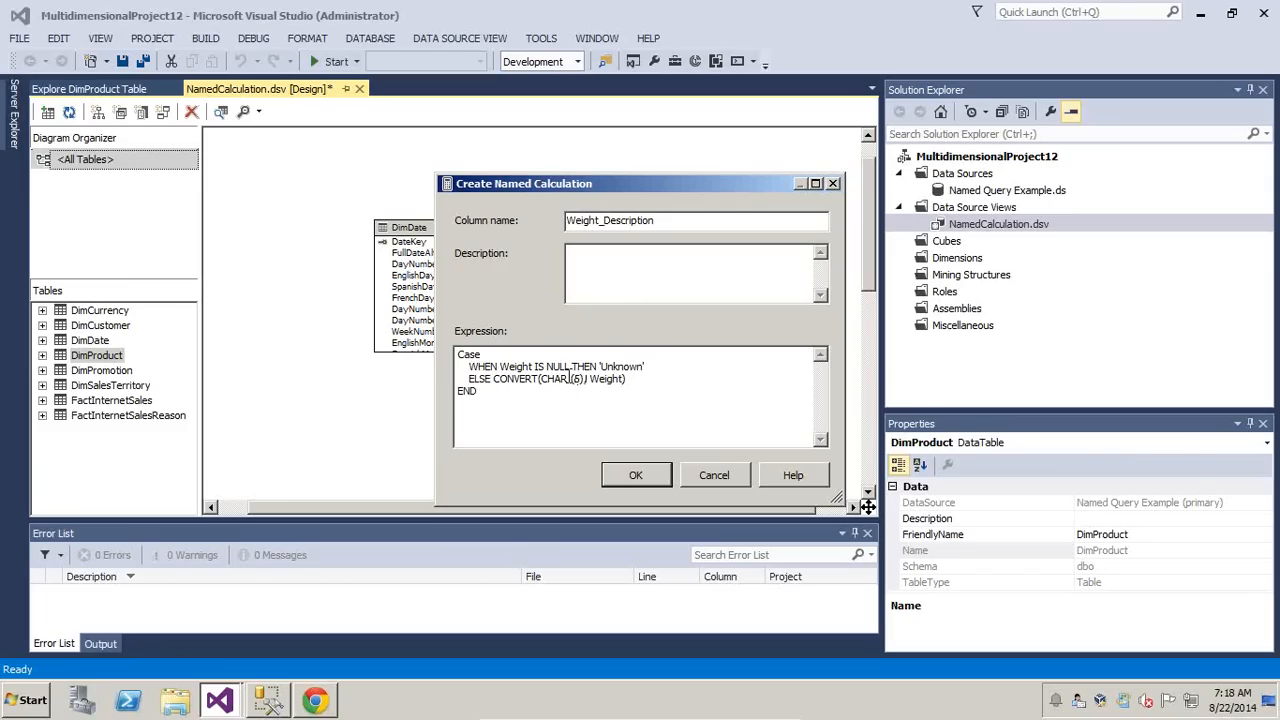
click(648, 478)
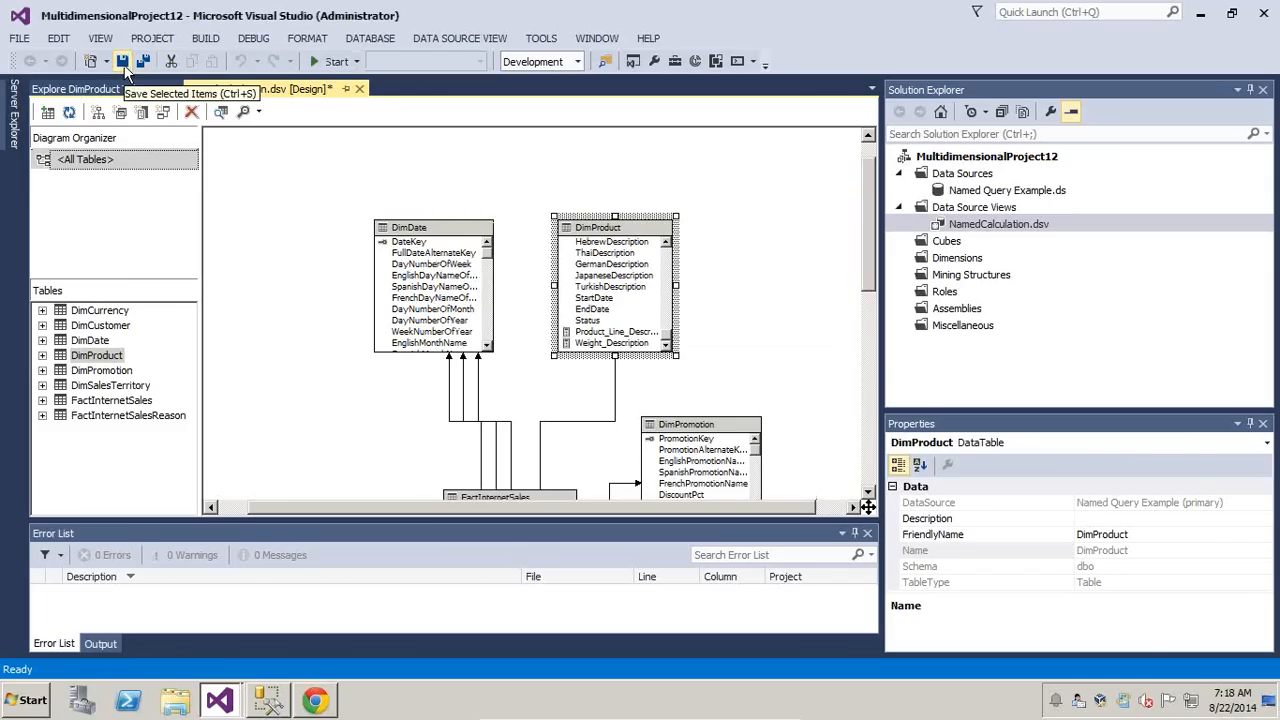
right_click(620, 236)
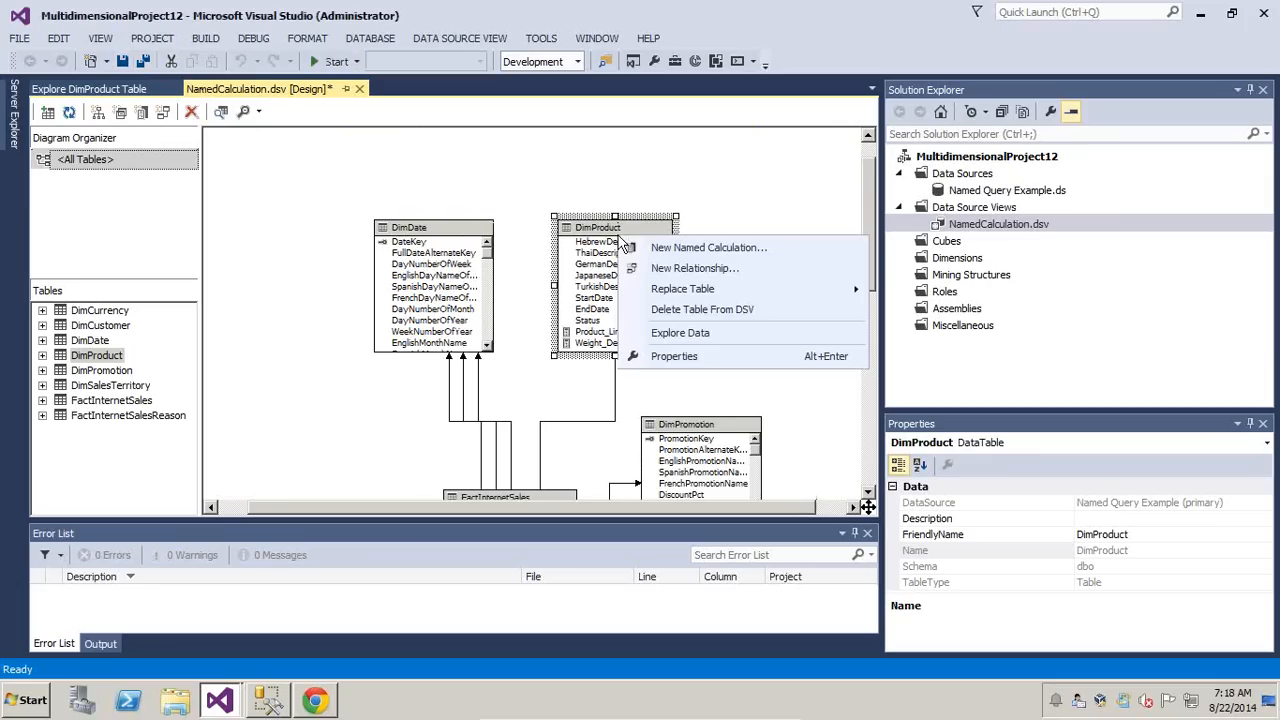
click(728, 200)
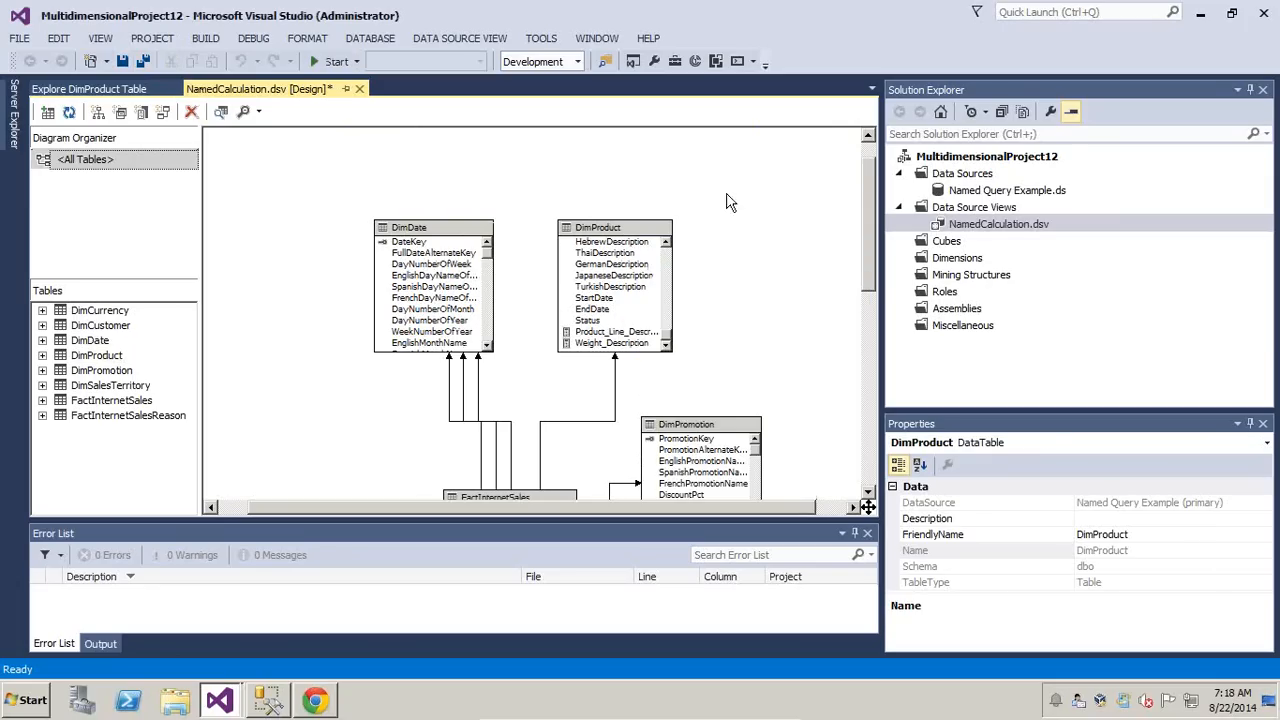
Explore the DimProduct table's data and examine the values in the Weight_Description column
click(584, 333)
click(582, 343)
click(585, 333)
click(586, 343)
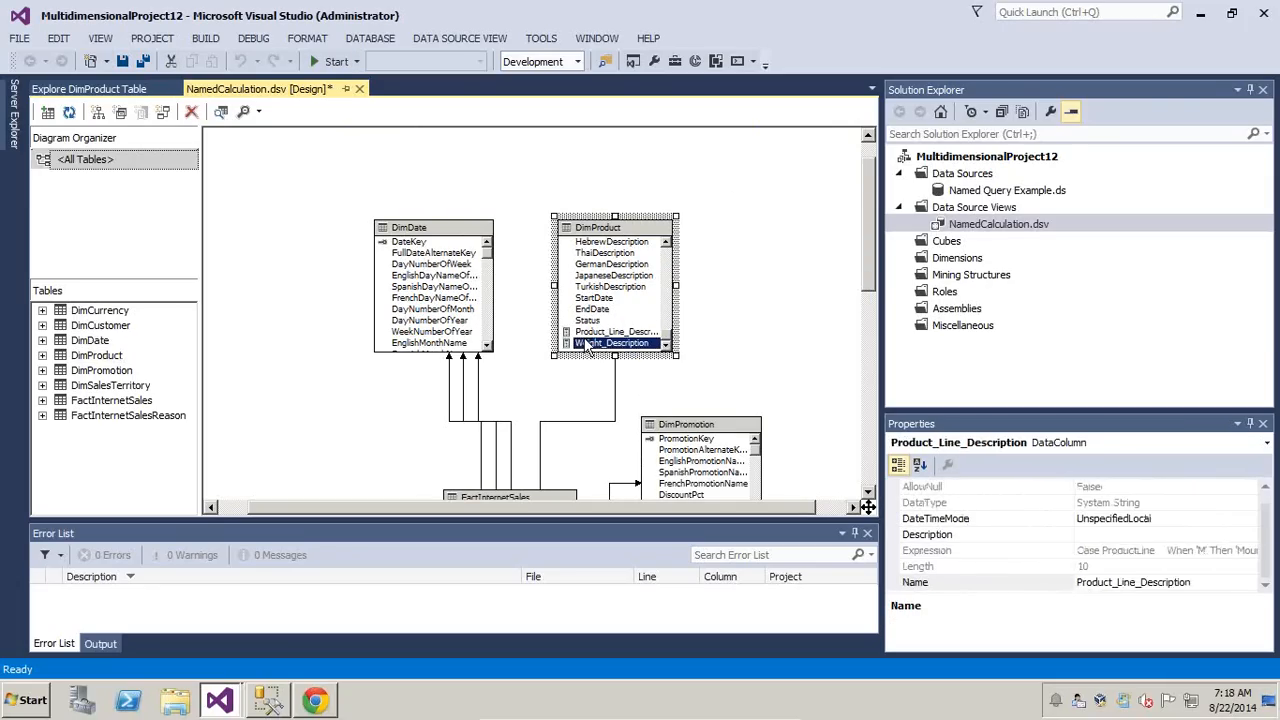
click(585, 334)
right_click(605, 237)
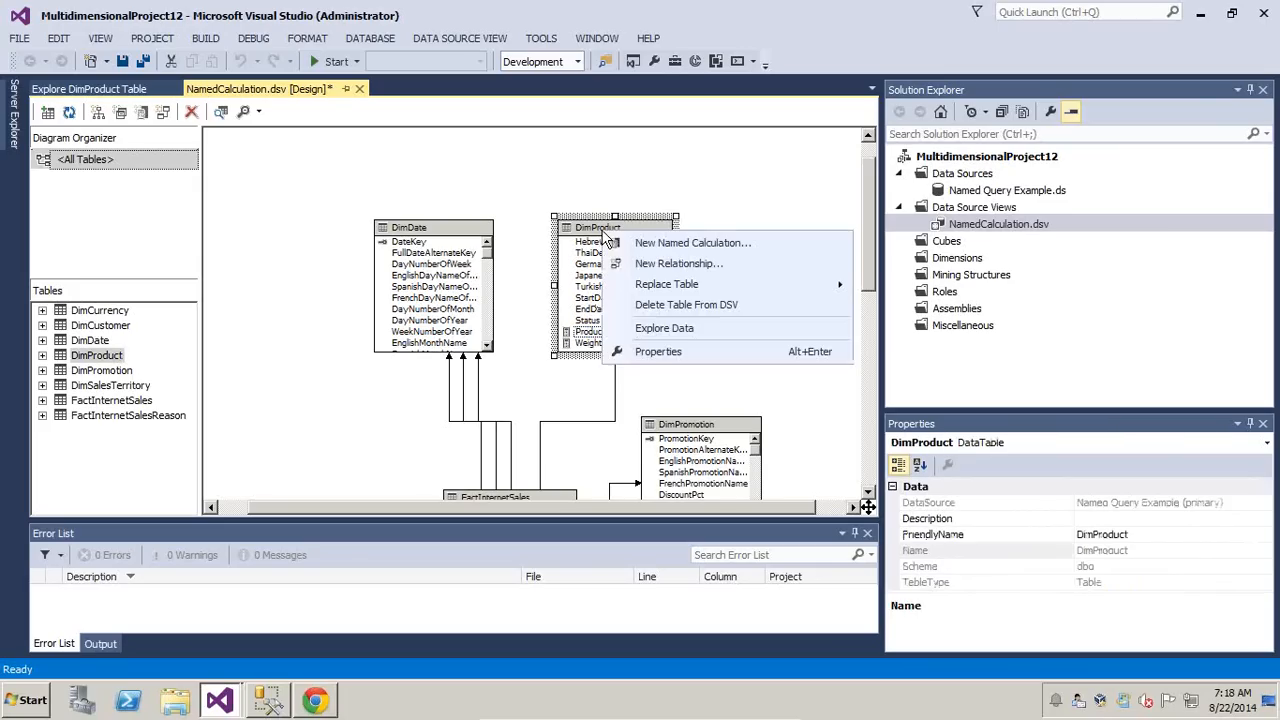
click(664, 328)
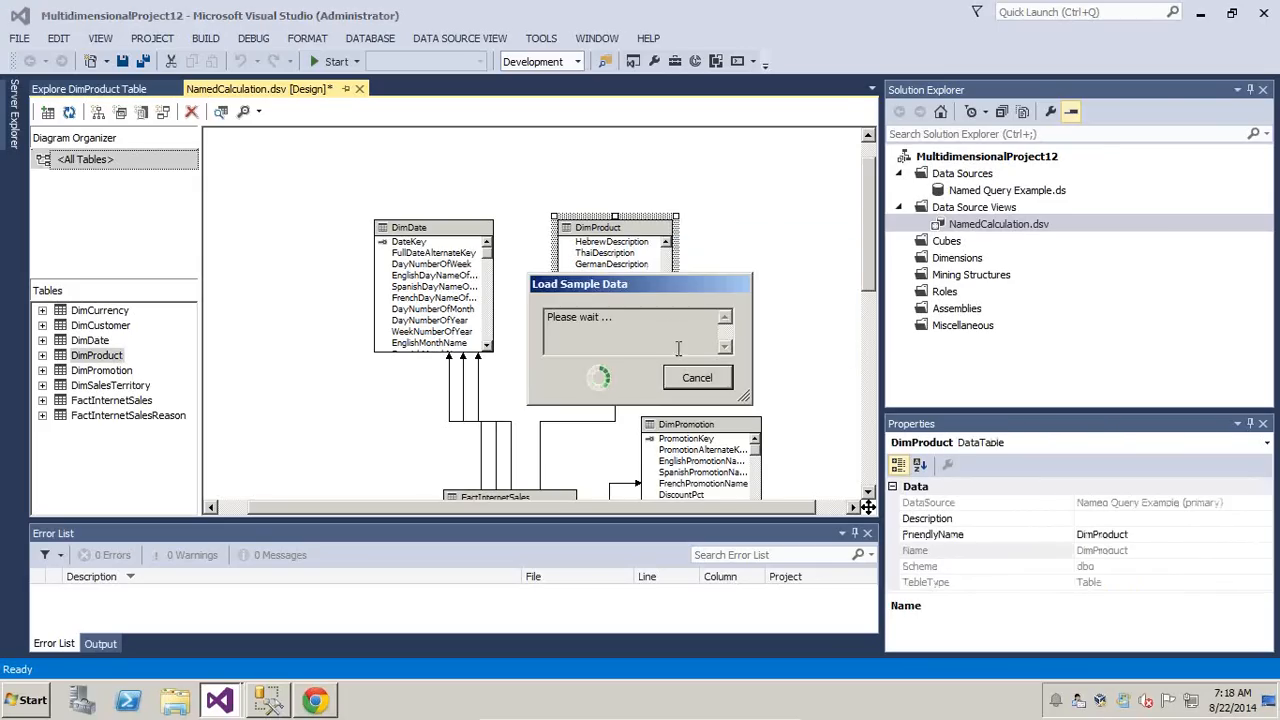
drag(127, 505, 771, 513)
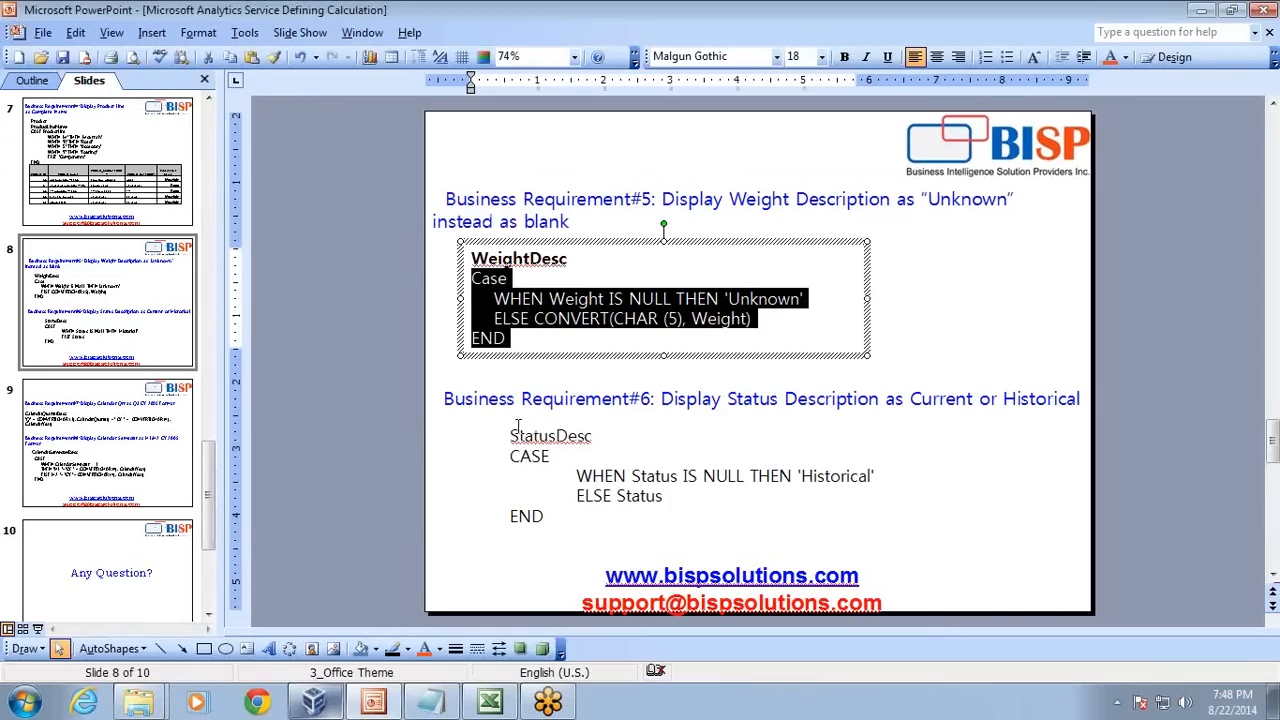
Switch to PowerPoint, view the Business Requirement#6 slide for StatusDesc as a slide show, and return to the virtual machine
click(472, 505)
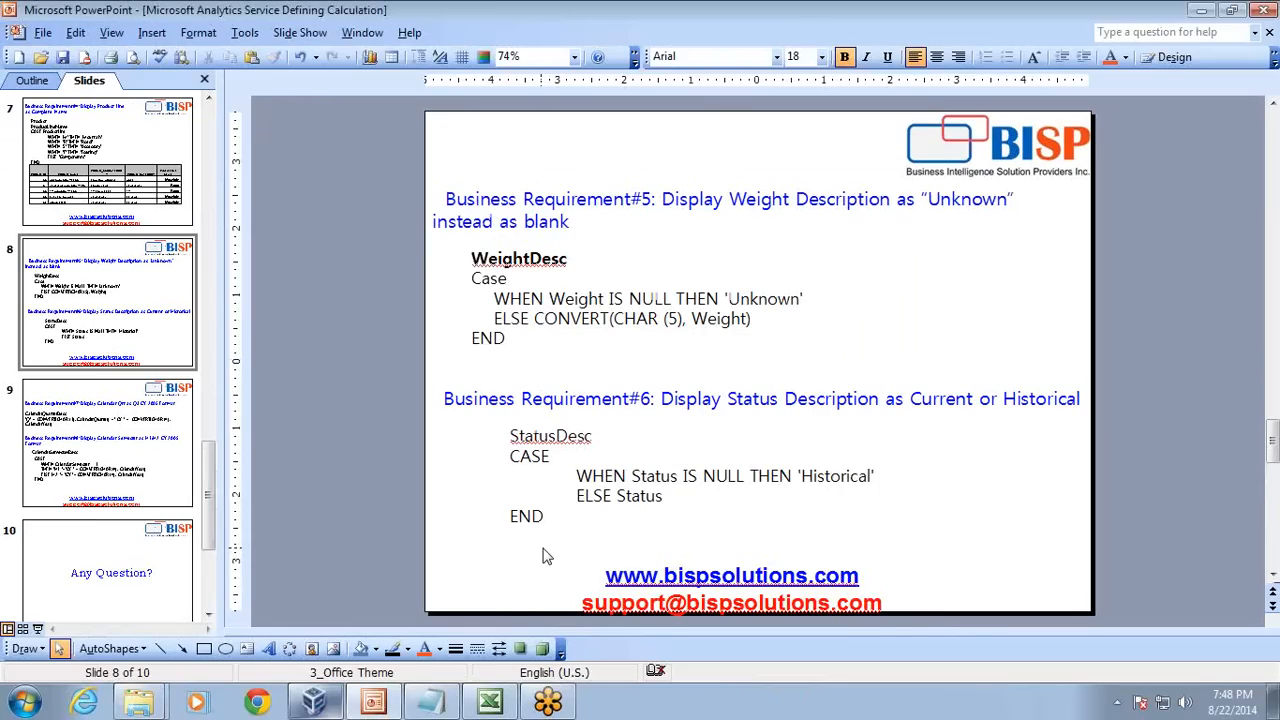
key(F5)
key(super)
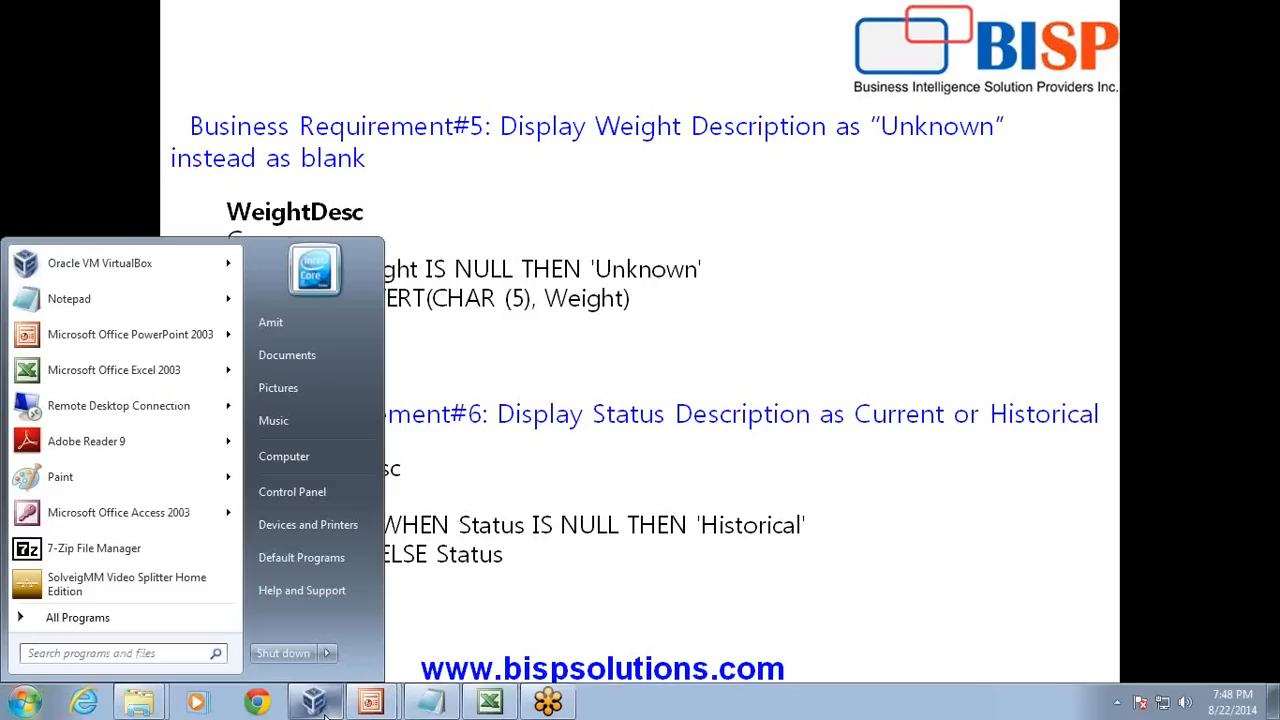
click(320, 710)
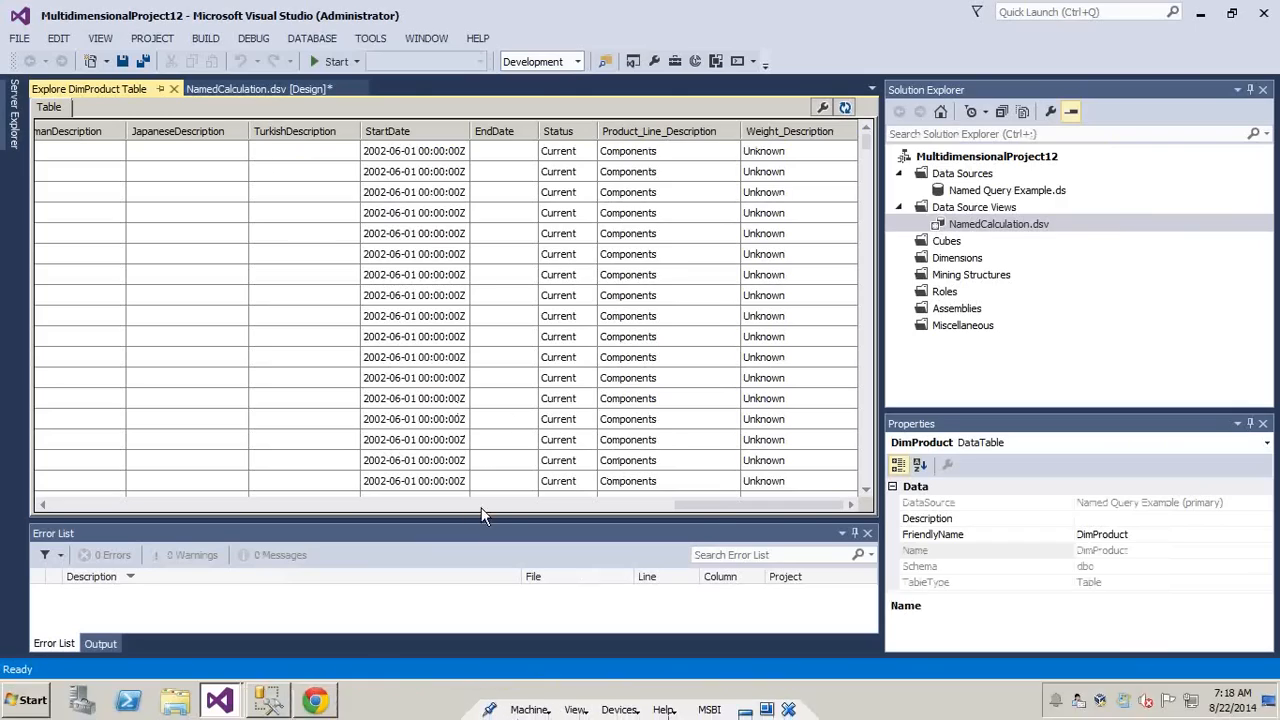
Go back to the NamedCalculation data source view and look through the columns of the FactInternetSales table
drag(711, 505, 129, 503)
mouse_move(709, 710)
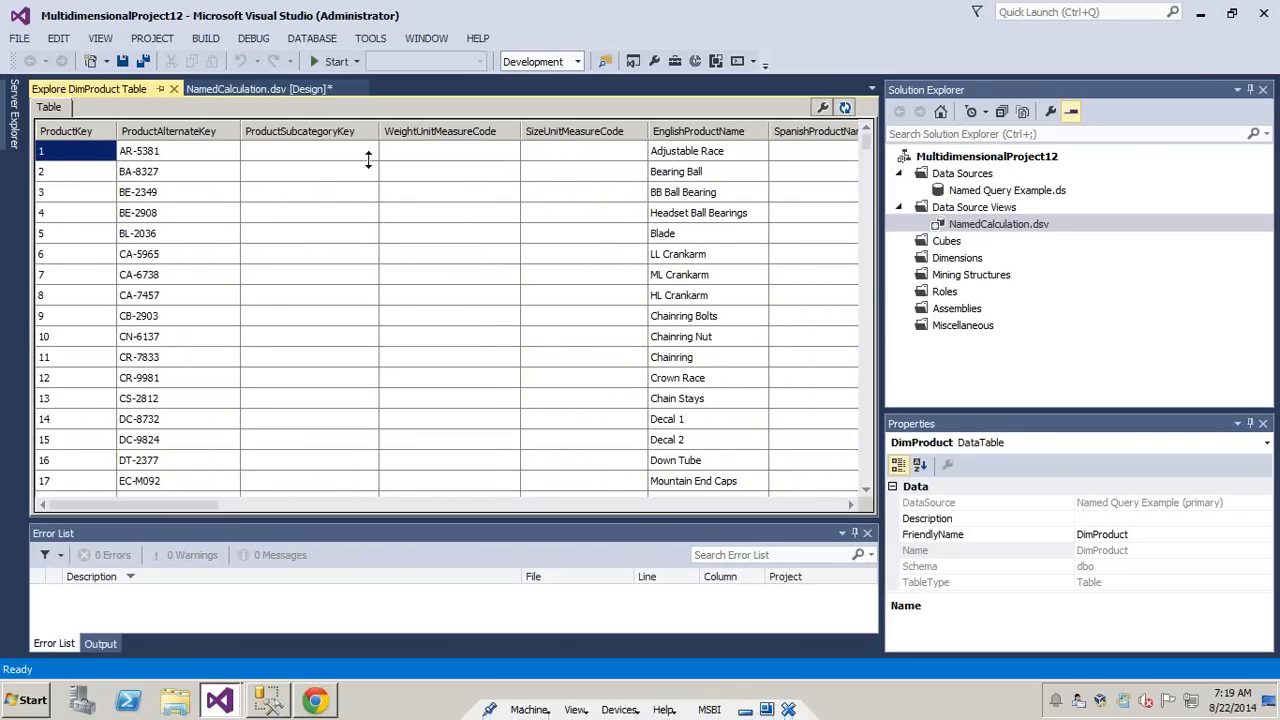
click(258, 88)
drag(868, 218, 820, 312)
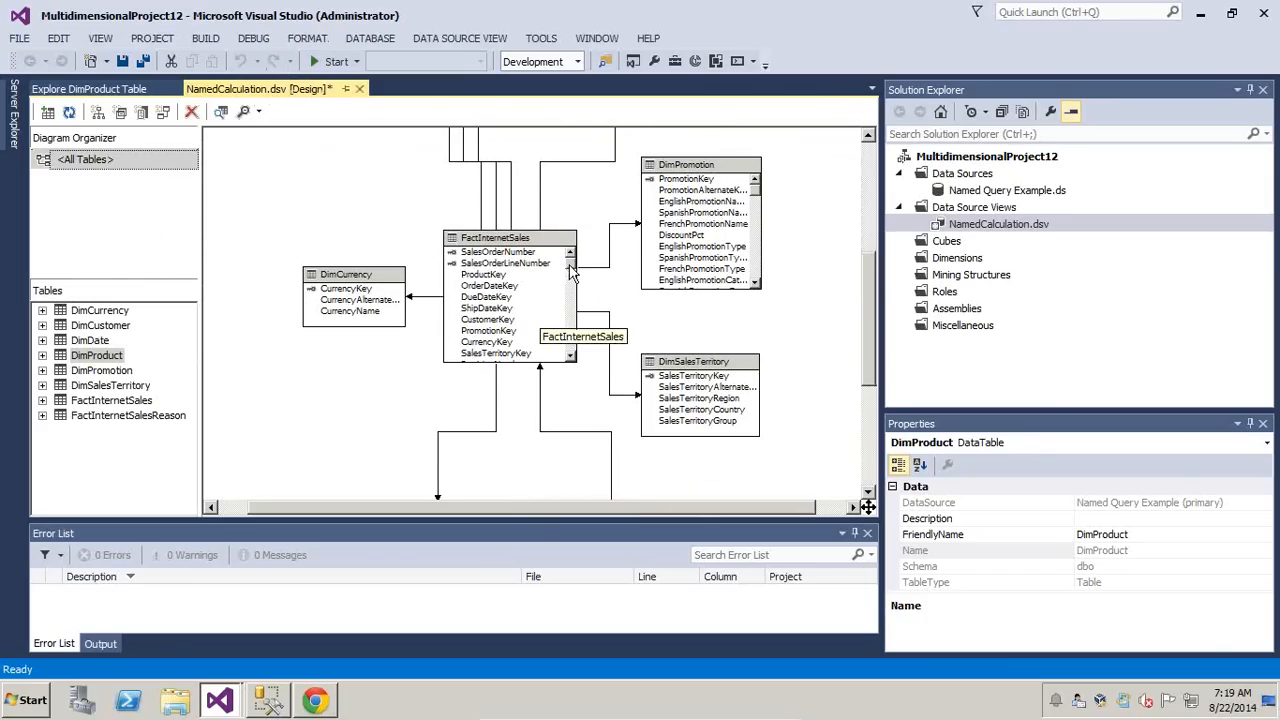
drag(570, 266, 569, 360)
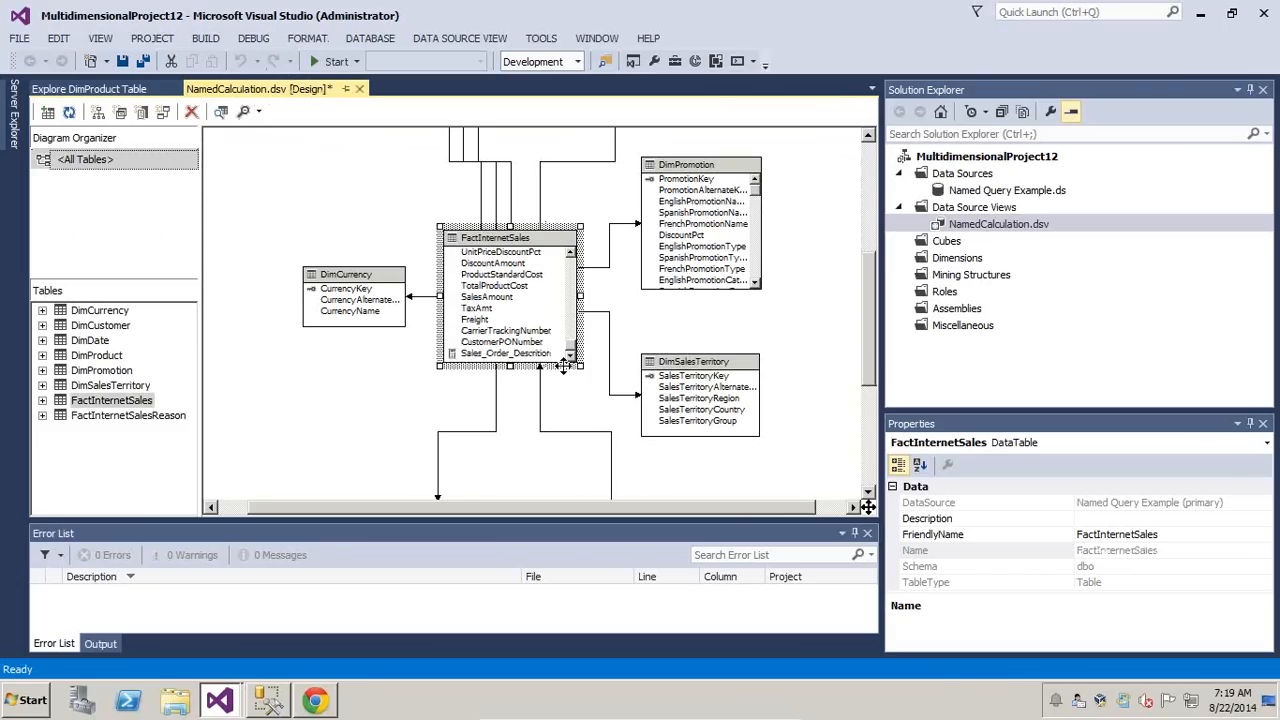
Check the Status Description requirement on the PowerPoint slide again and return to Visual Studio in the virtual machine
mouse_move(634, 710)
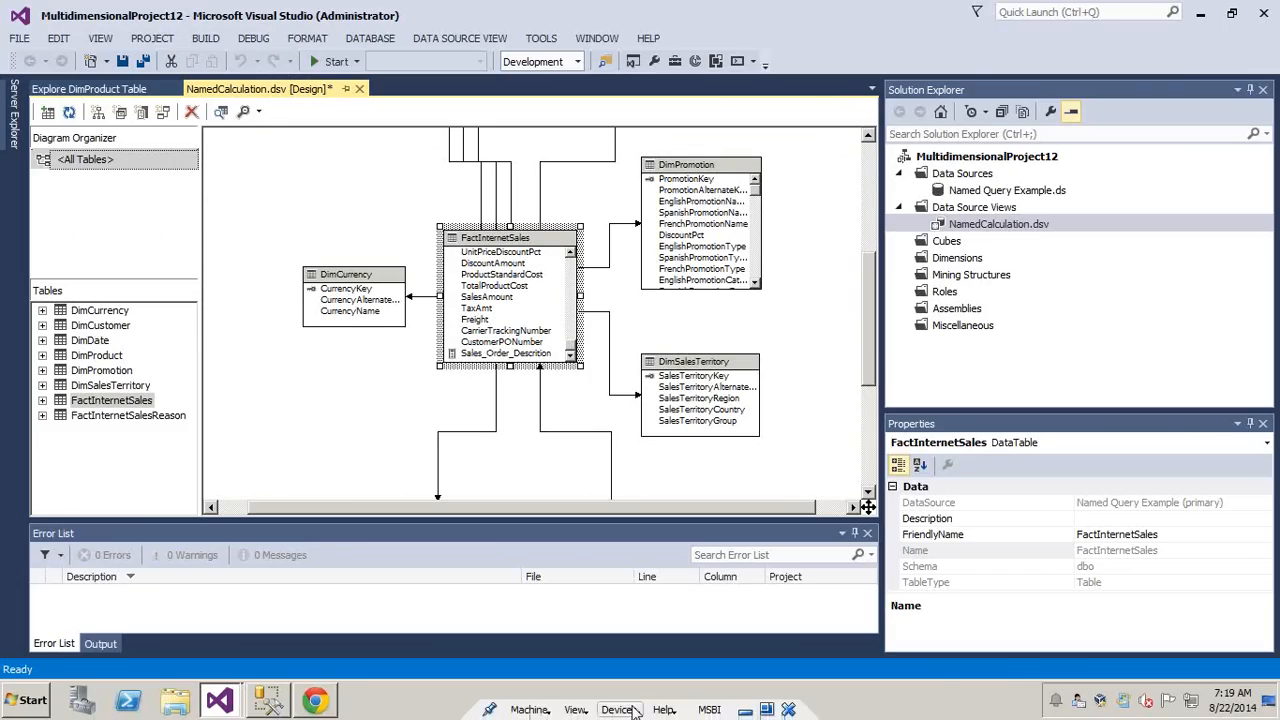
click(746, 710)
key(super)
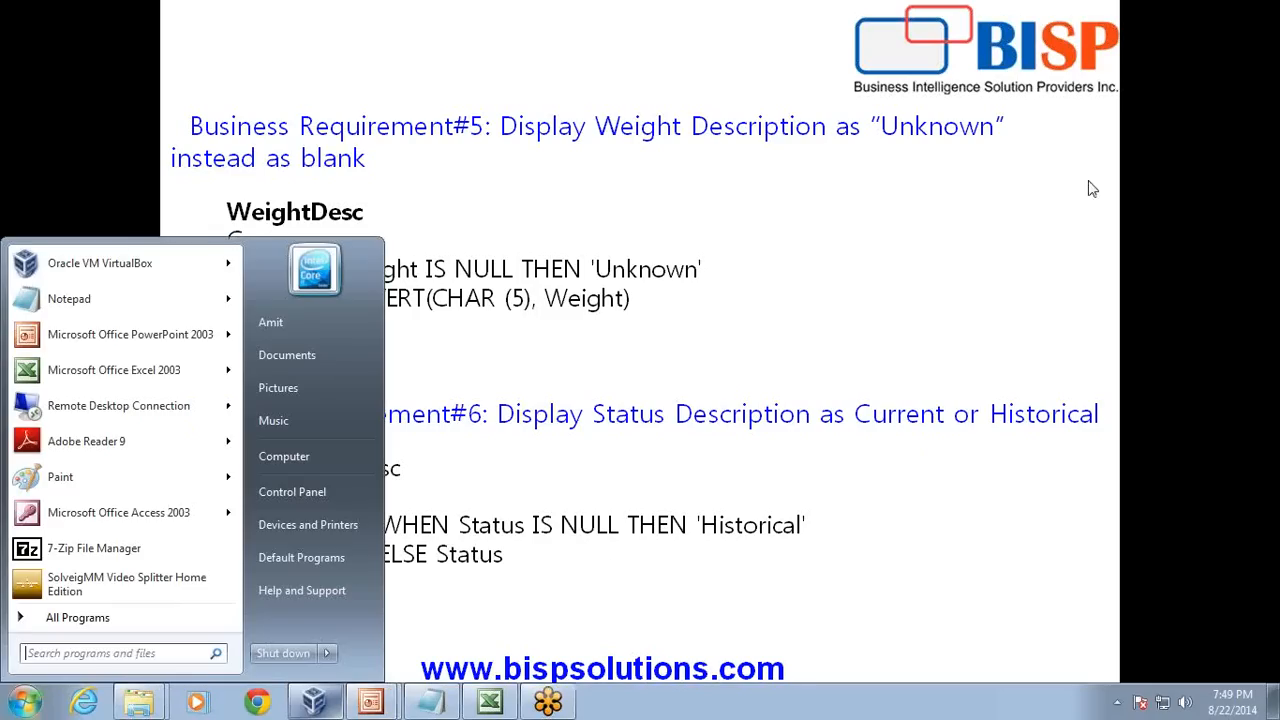
click(572, 701)
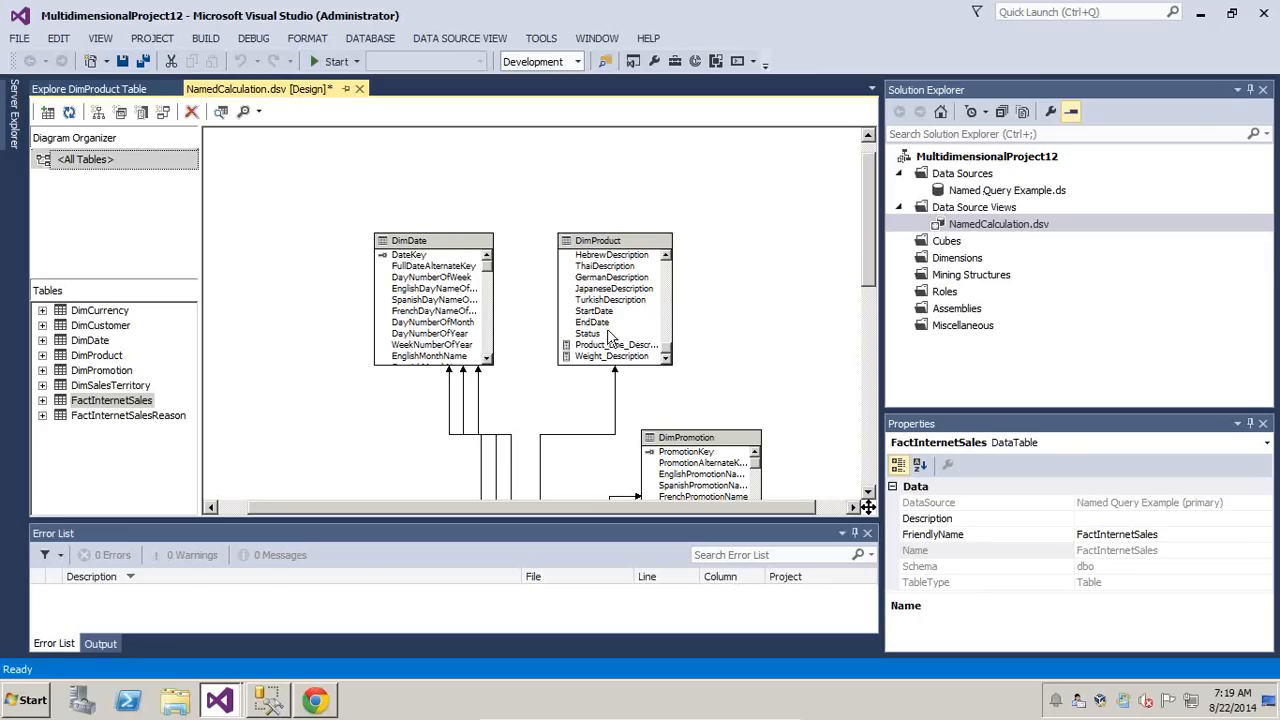
Locate the Status column in DimProduct, explore the table's data, and examine that column for blank values
click(607, 334)
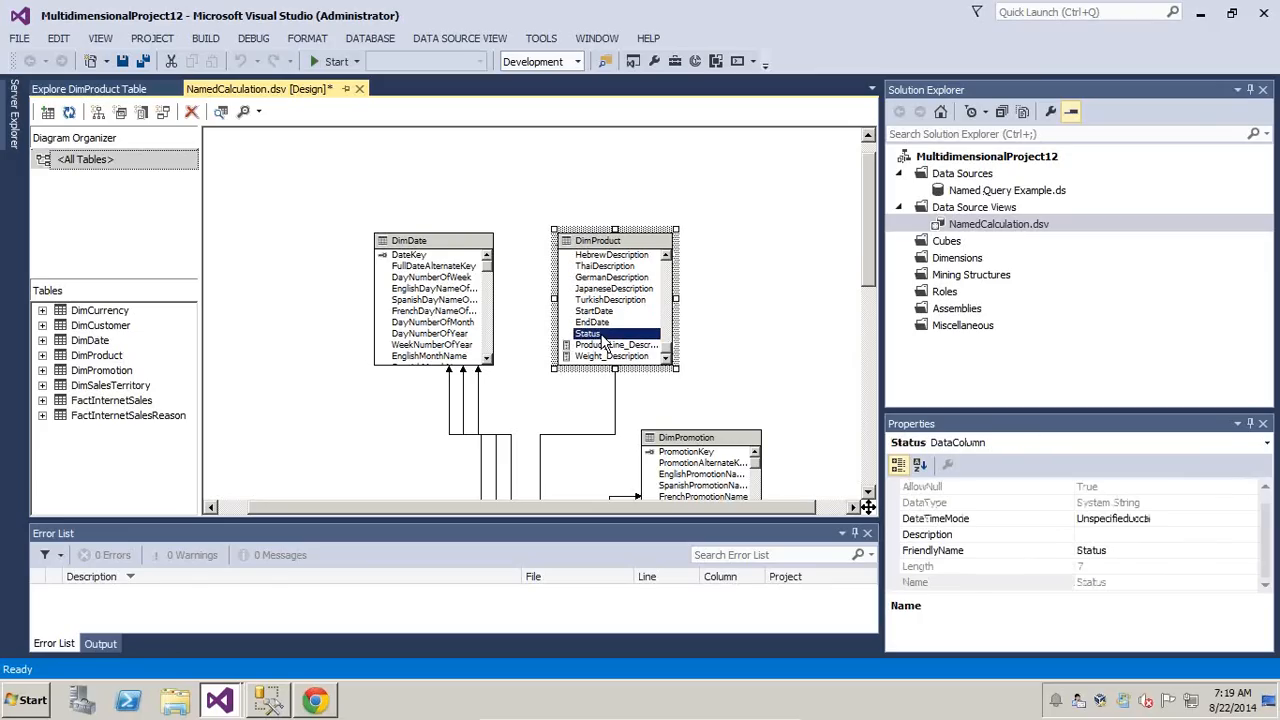
right_click(624, 243)
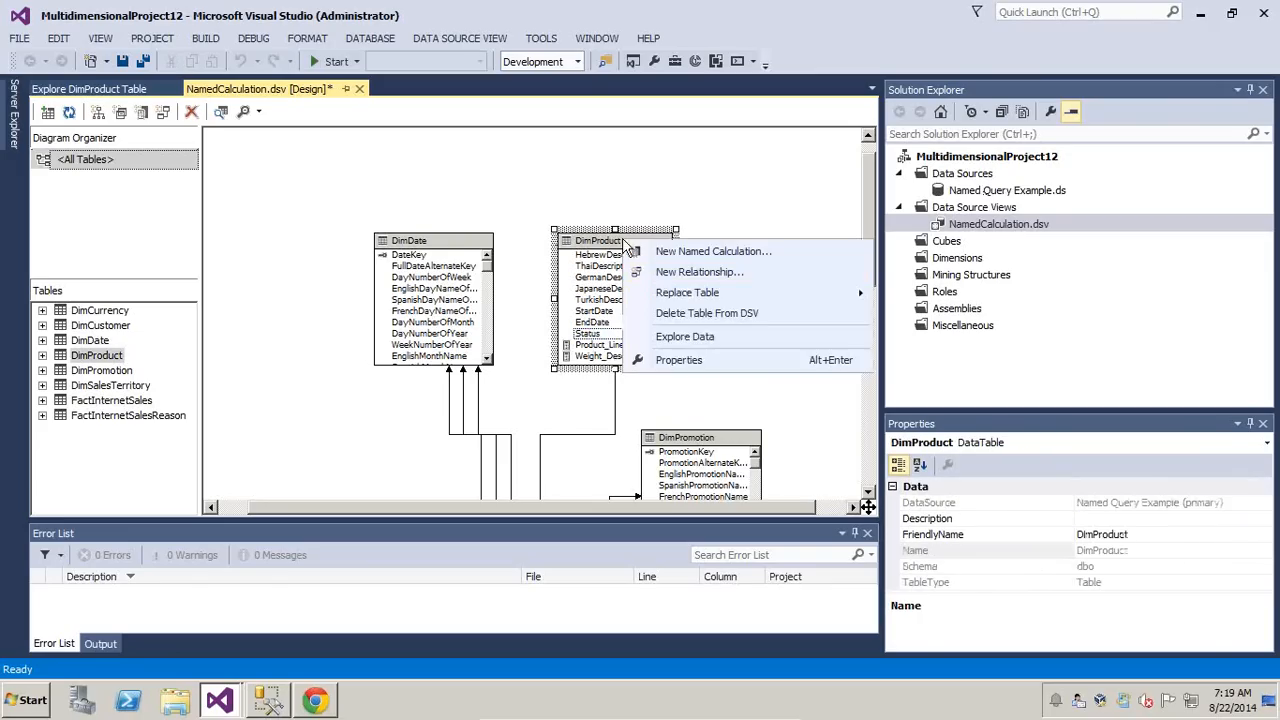
click(680, 337)
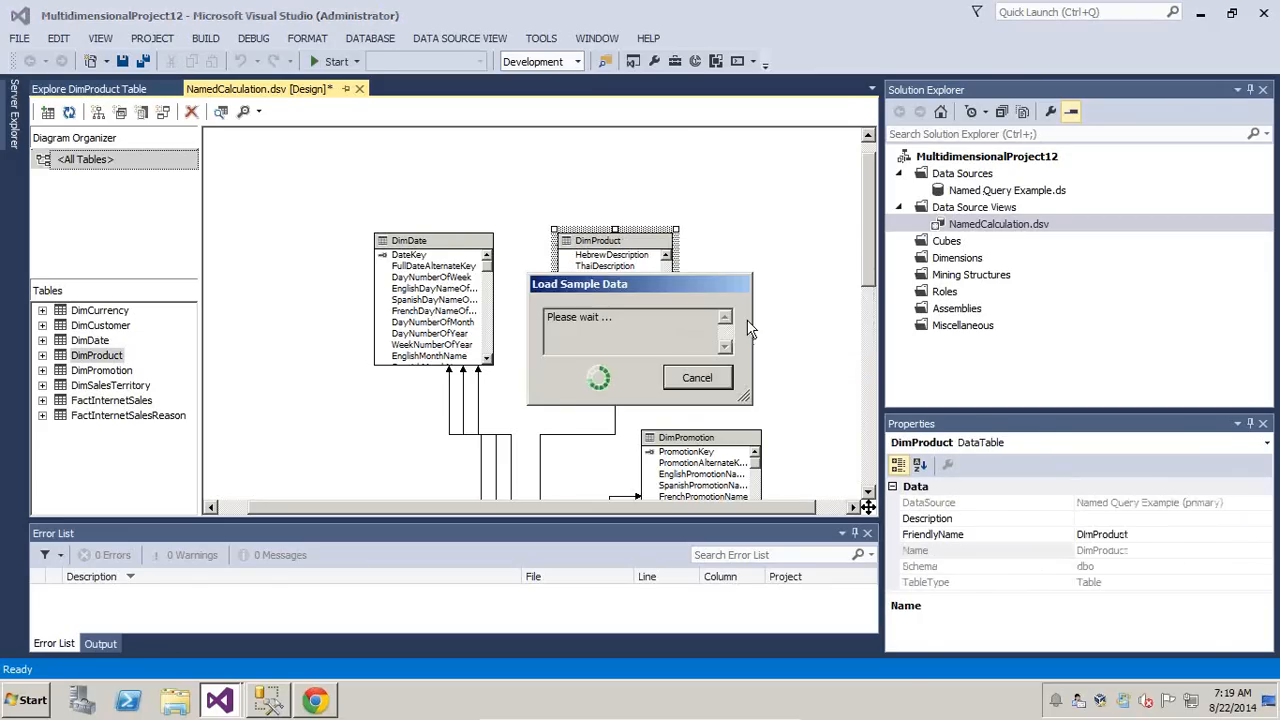
drag(149, 502, 744, 502)
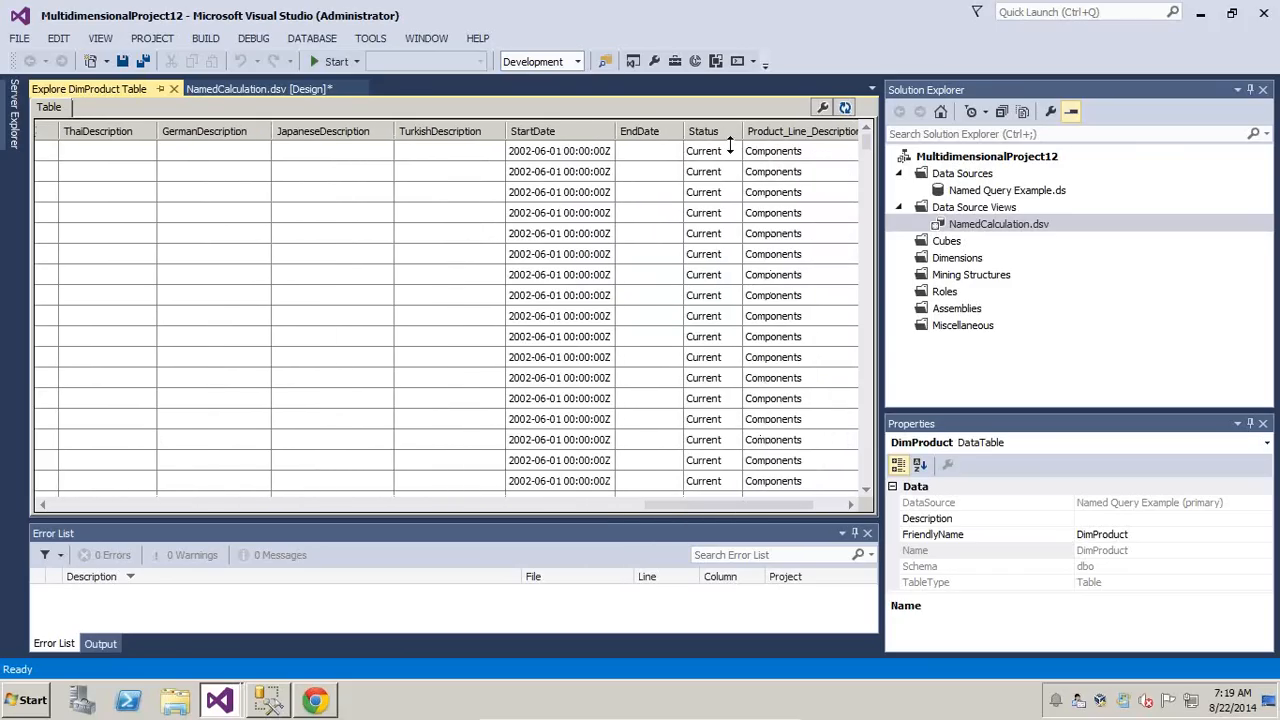
drag(730, 147, 744, 360)
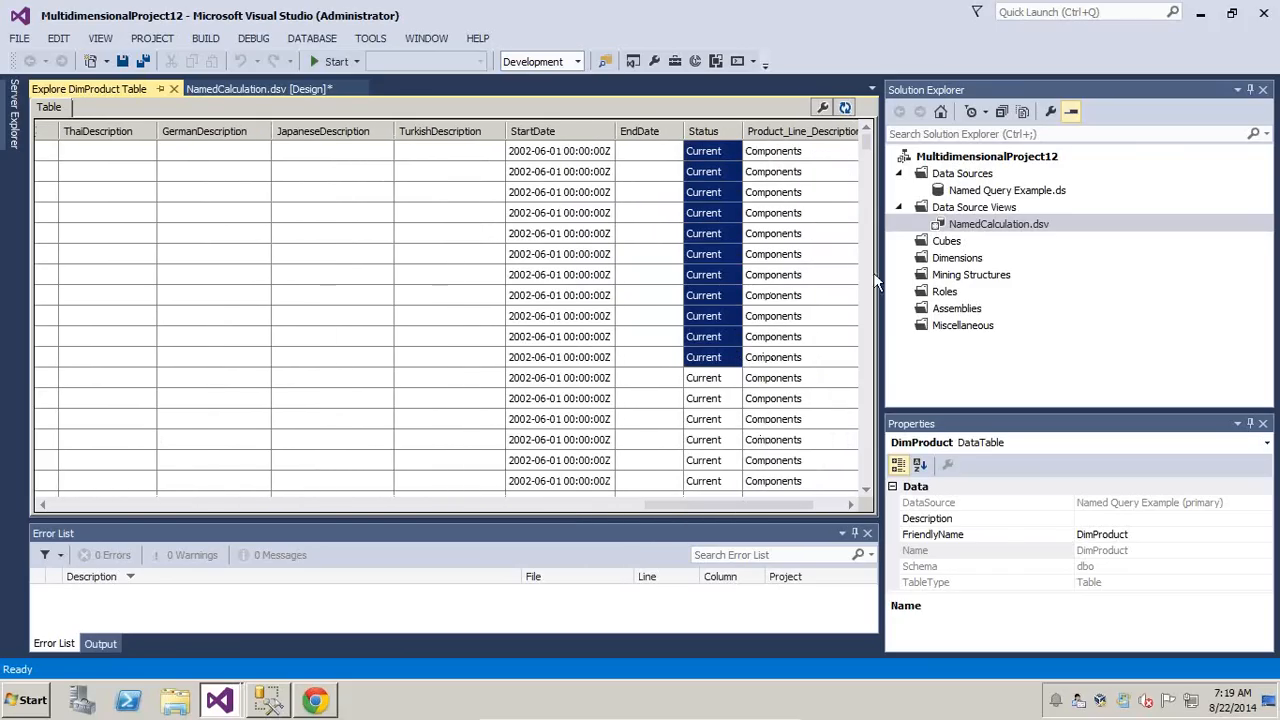
drag(870, 145, 870, 280)
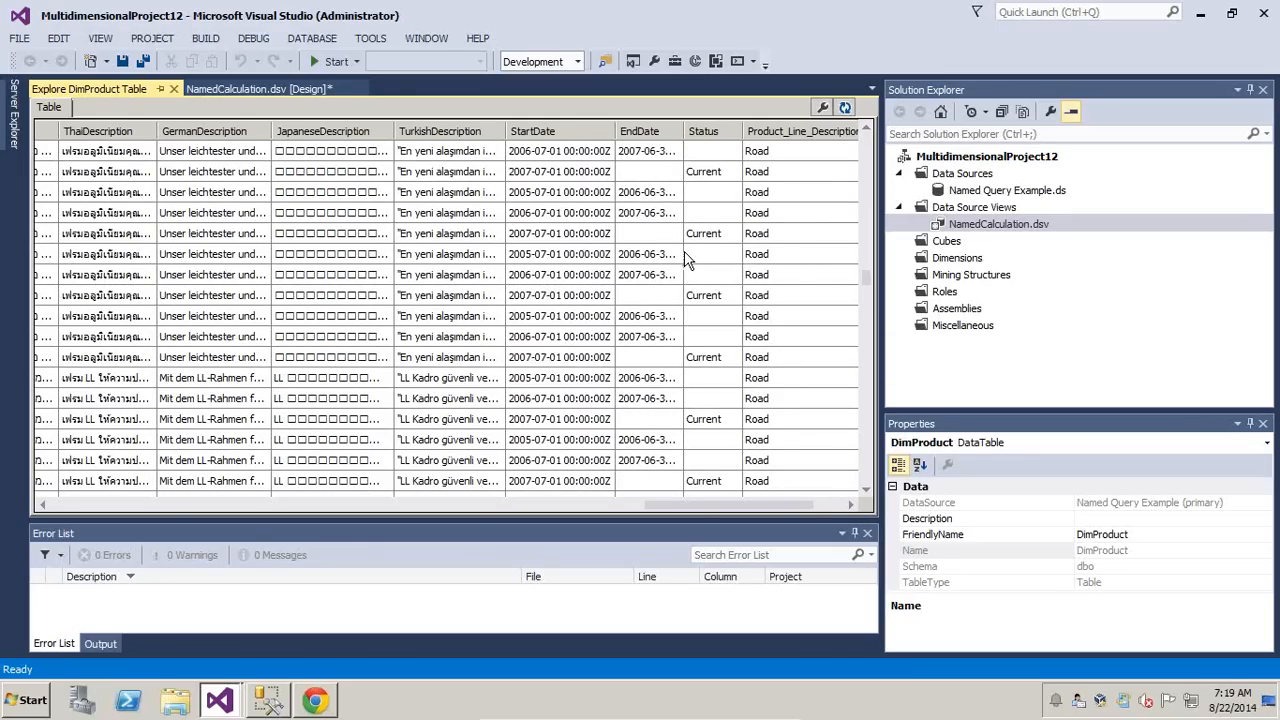
Start a named calculation on DimProduct named Status_Description with the expression Case Status When IS NULL Then 'Historical' Else Status End
click(308, 88)
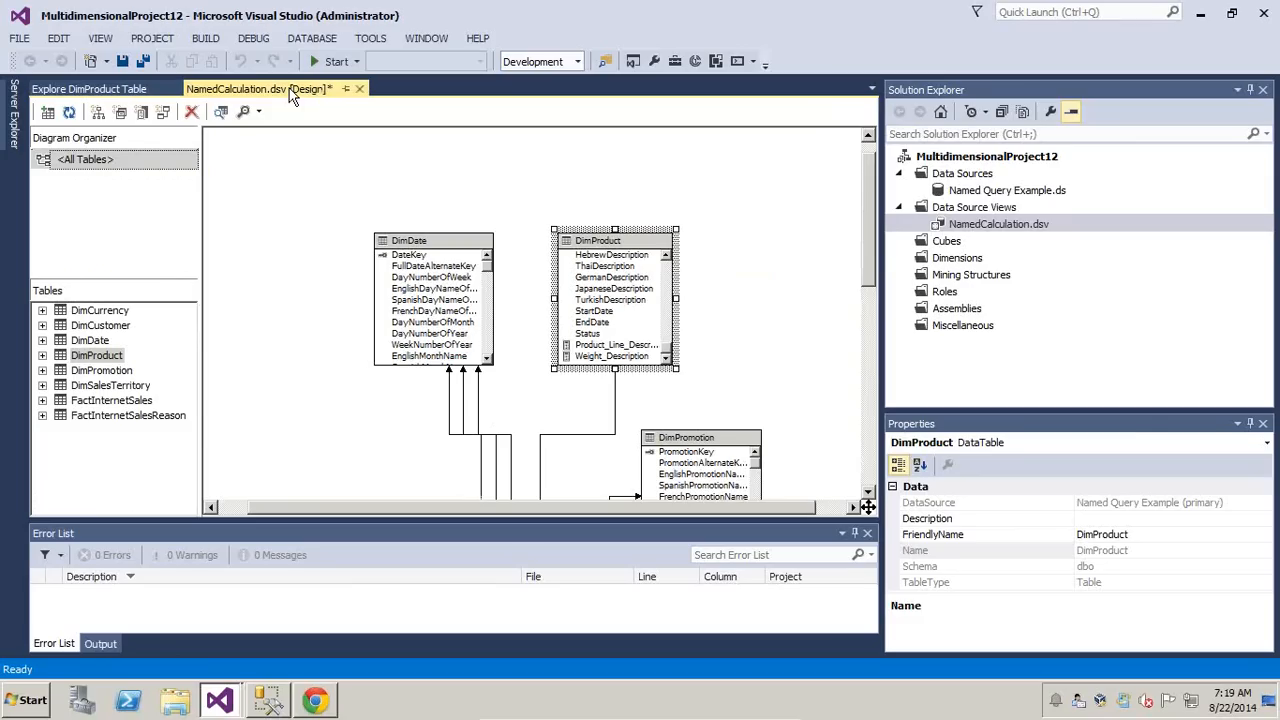
right_click(630, 248)
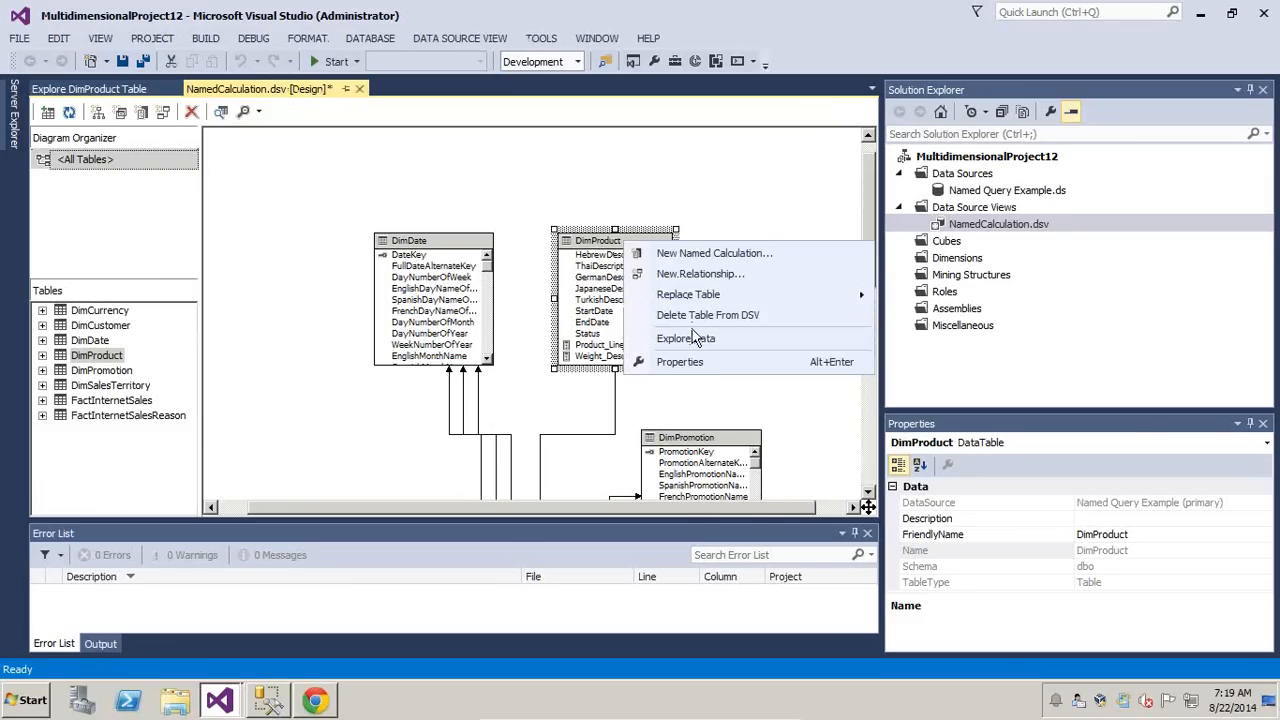
click(698, 256)
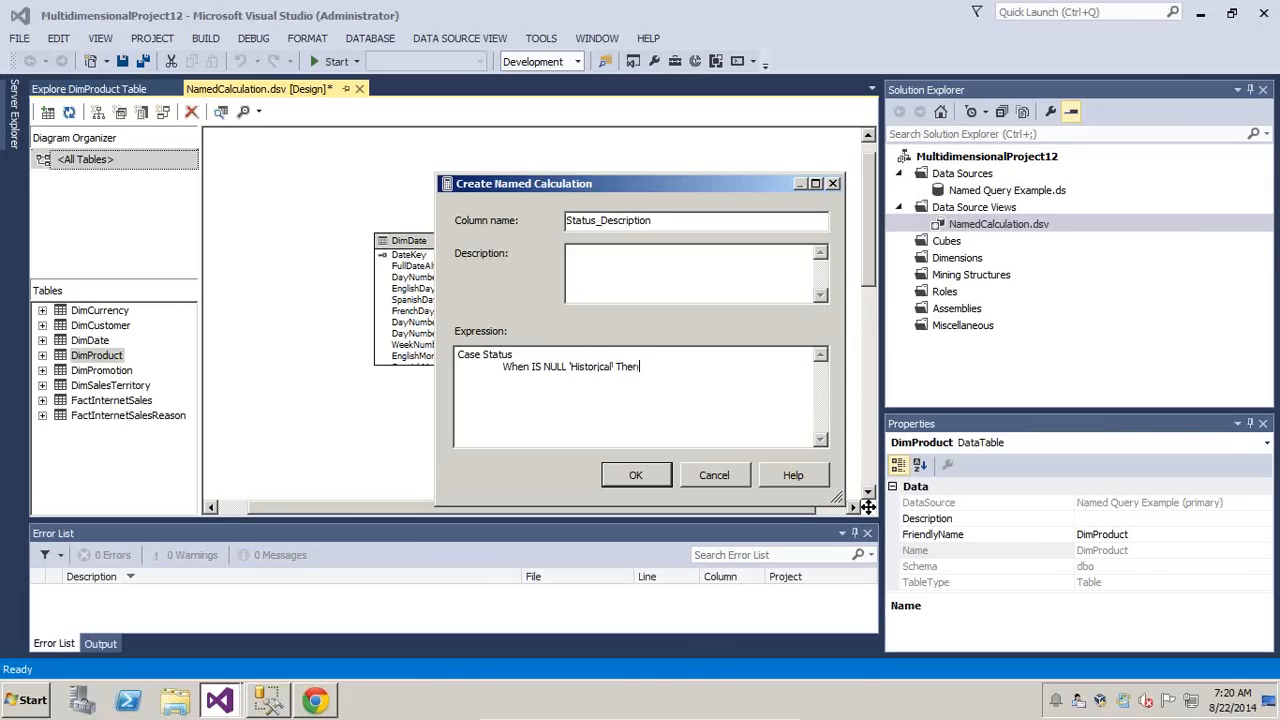
key(ctrl+shift+Left)
key(BackSpace)
key(ctrl+Left)
text(Then)
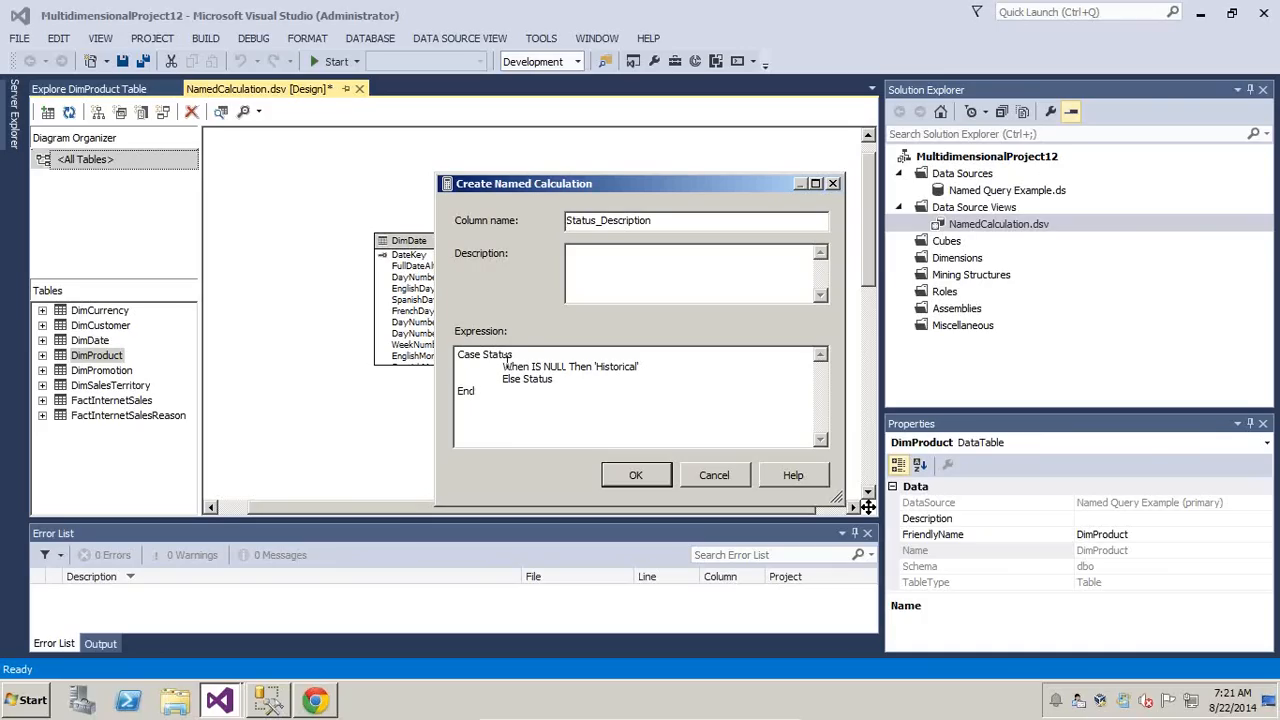
Move Status from the Case line so the condition reads When Status IS NULL Then 'Historical', and confirm the named calculation
double_click(507, 360)
key(Delete)
click(531, 366)
text(Status)
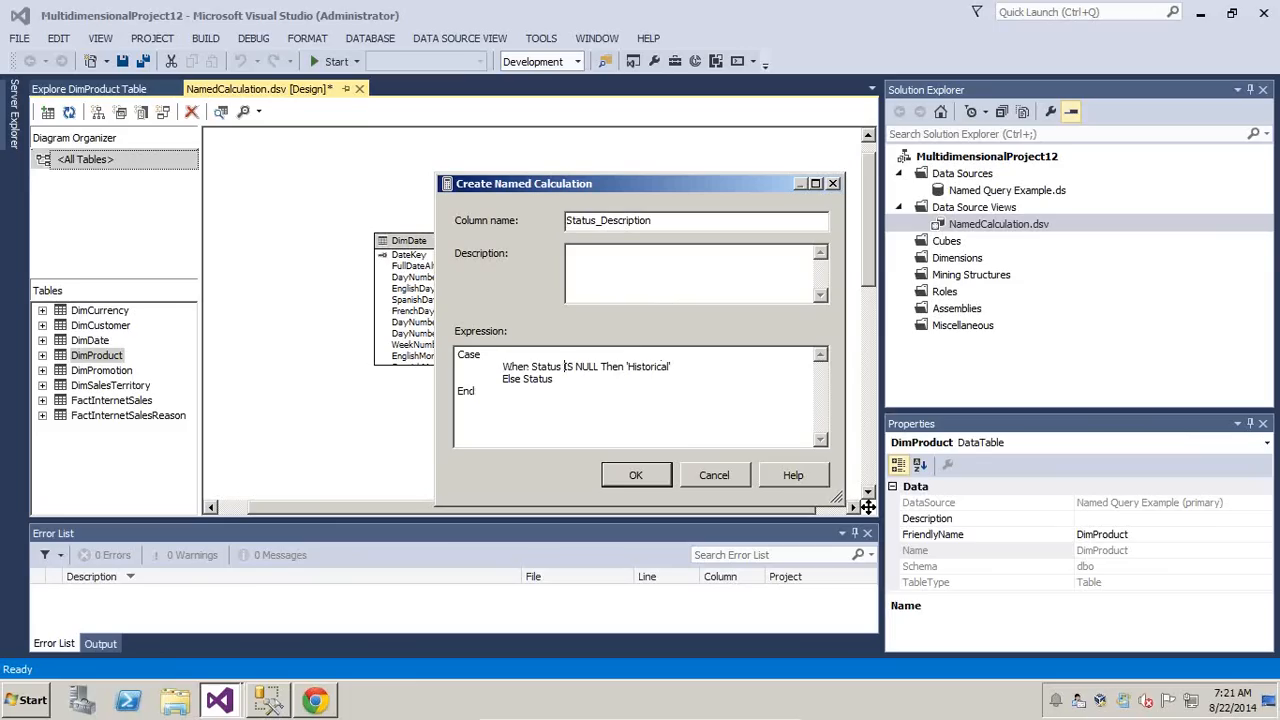
click(651, 475)
Explore the DimProduct table's data and examine the values in the Status_Description column
right_click(617, 242)
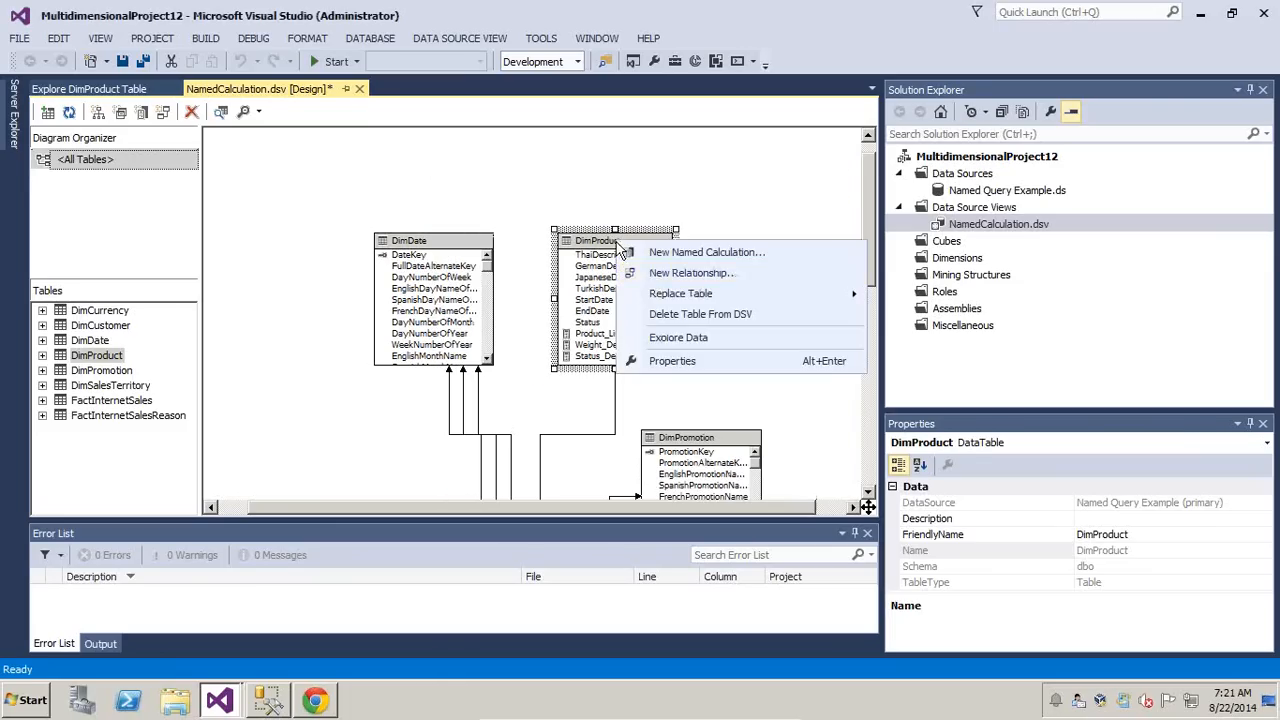
click(682, 336)
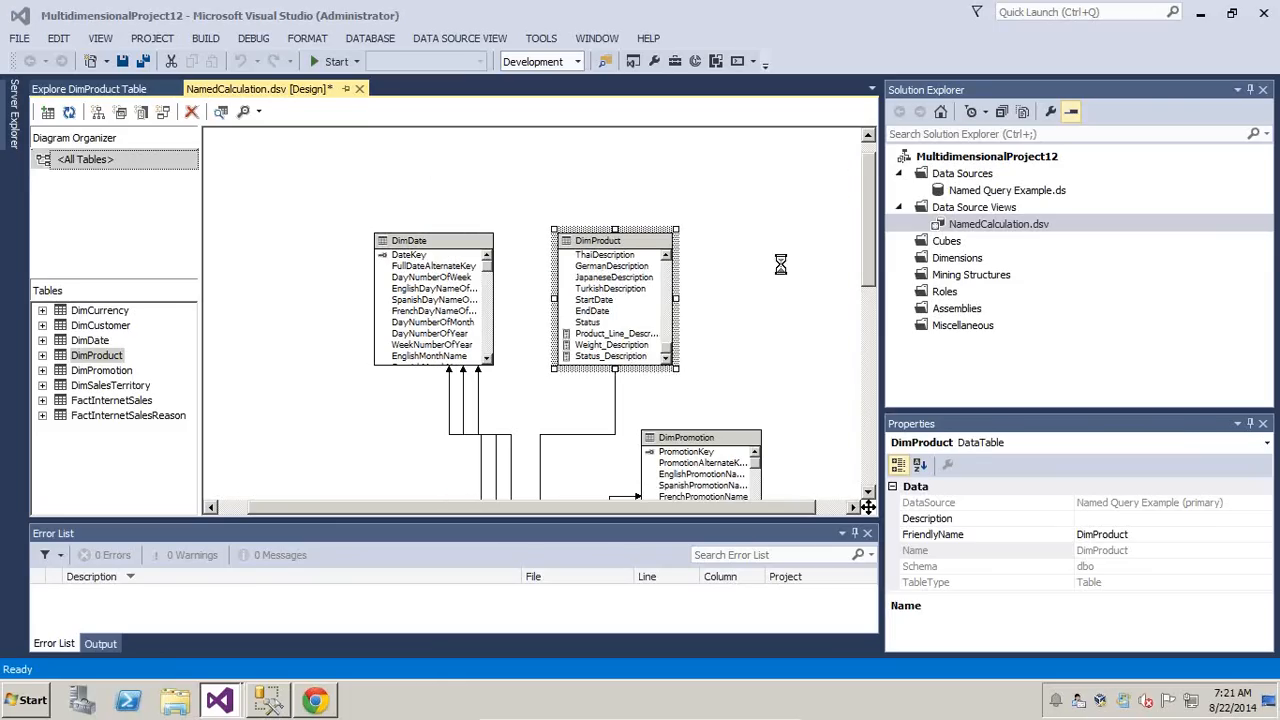
drag(129, 501, 763, 503)
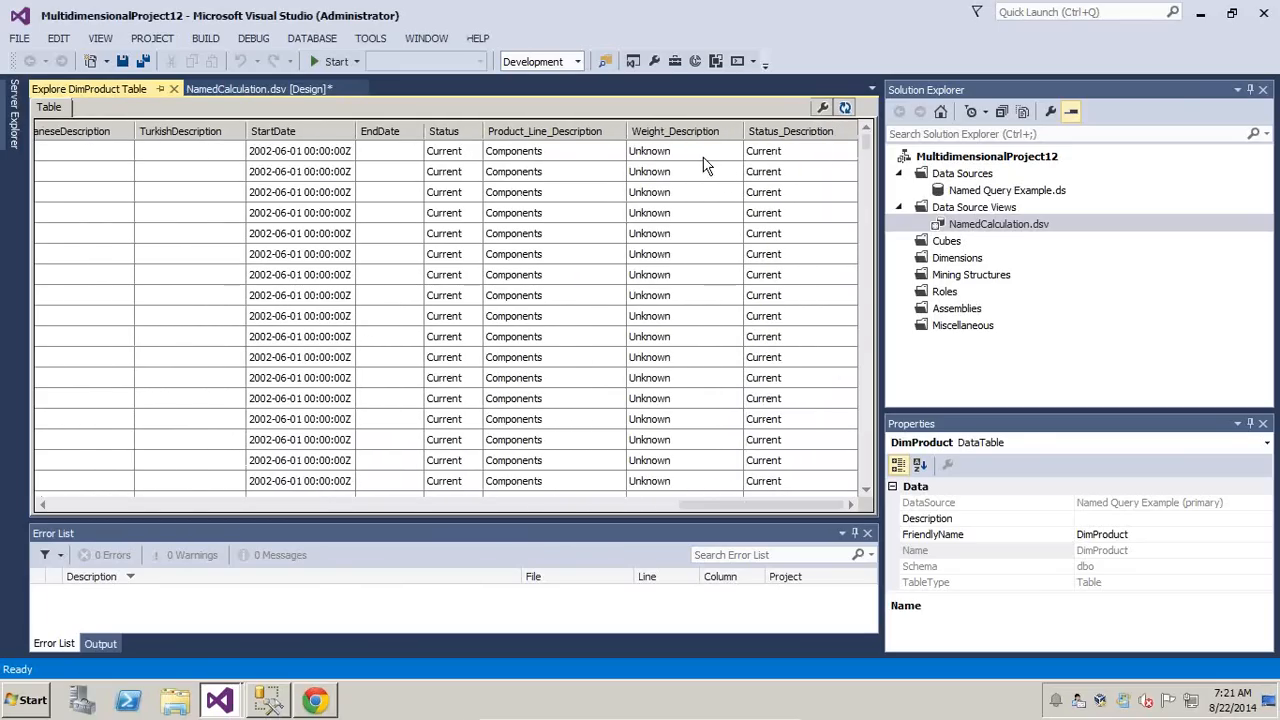
drag(793, 157, 790, 485)
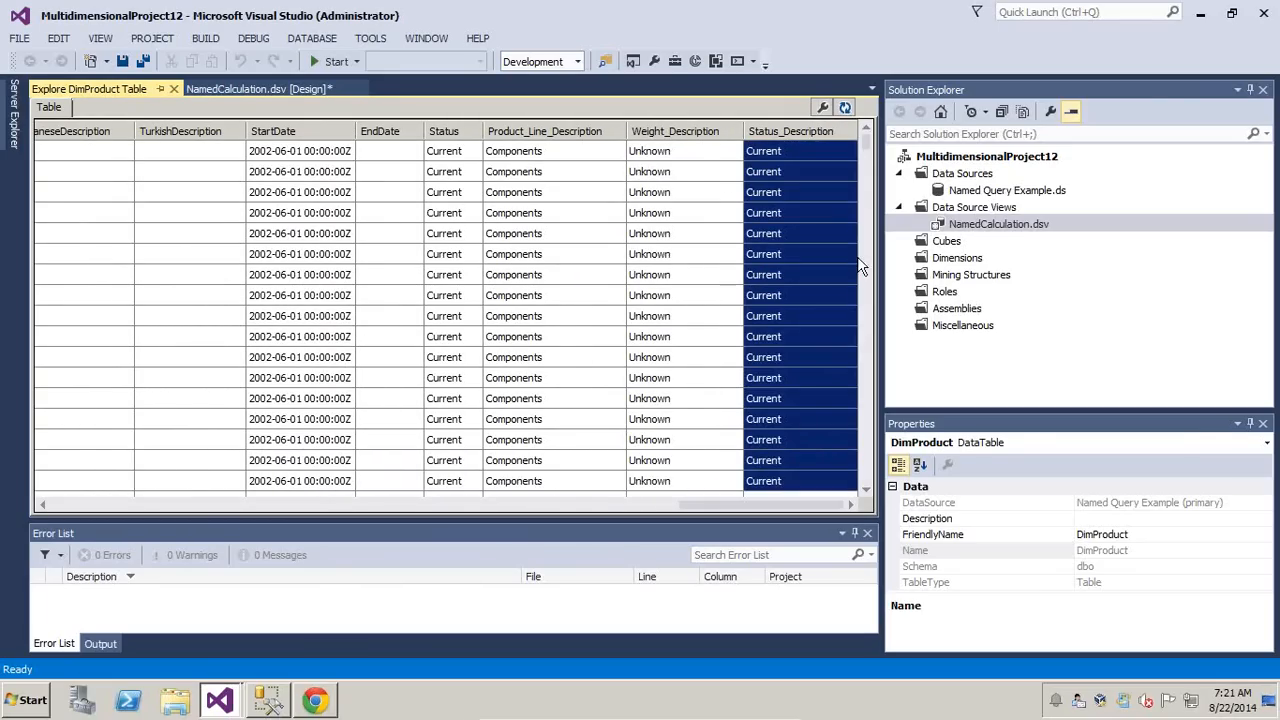
drag(866, 140, 880, 268)
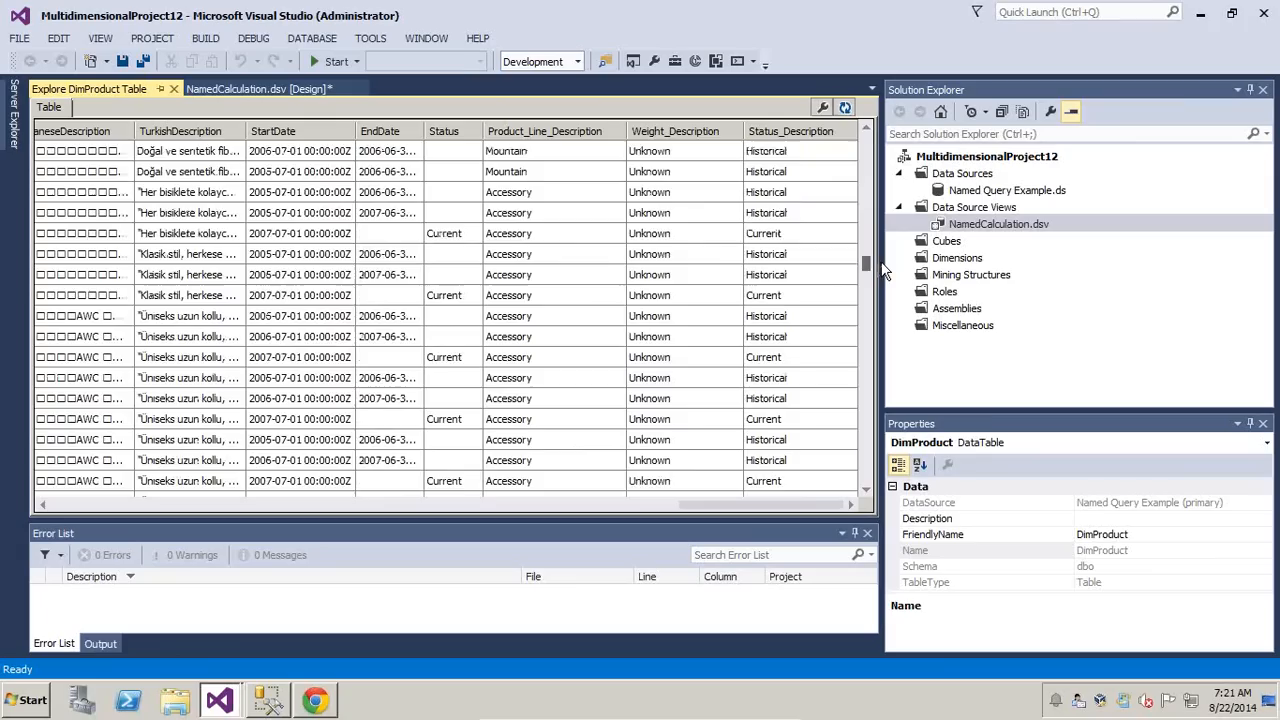
click(795, 214)
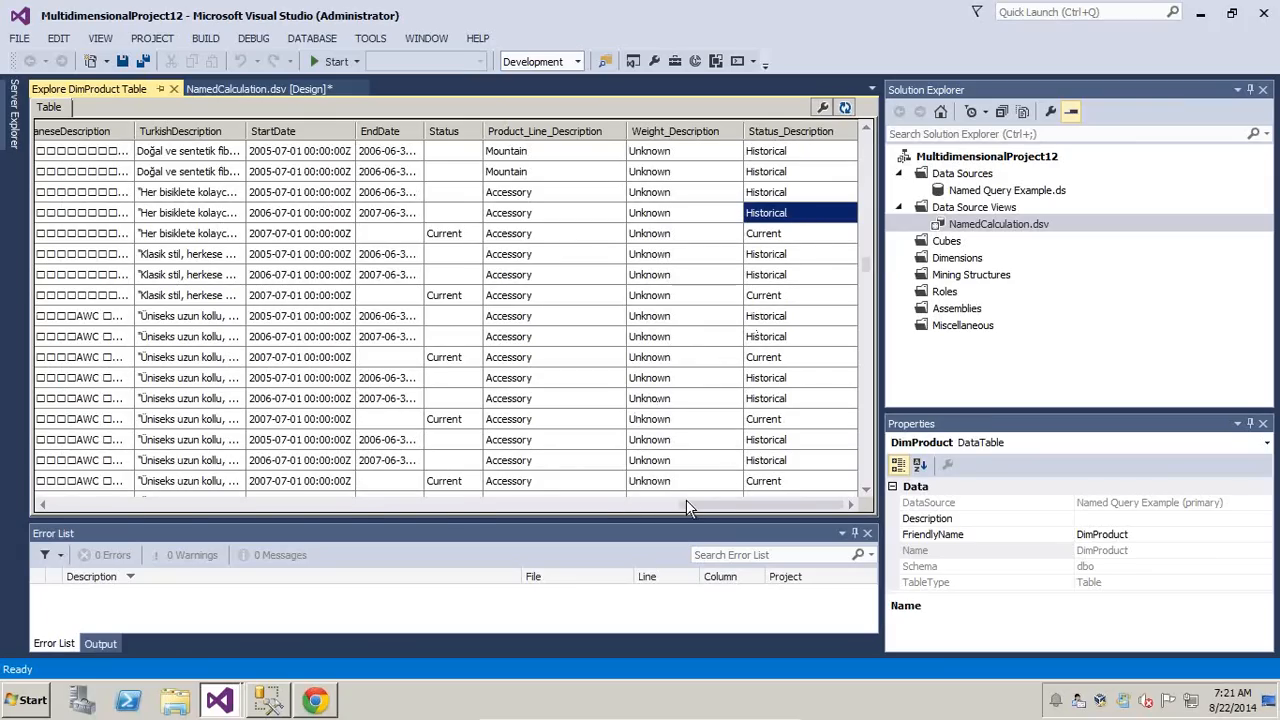
drag(867, 268, 867, 152)
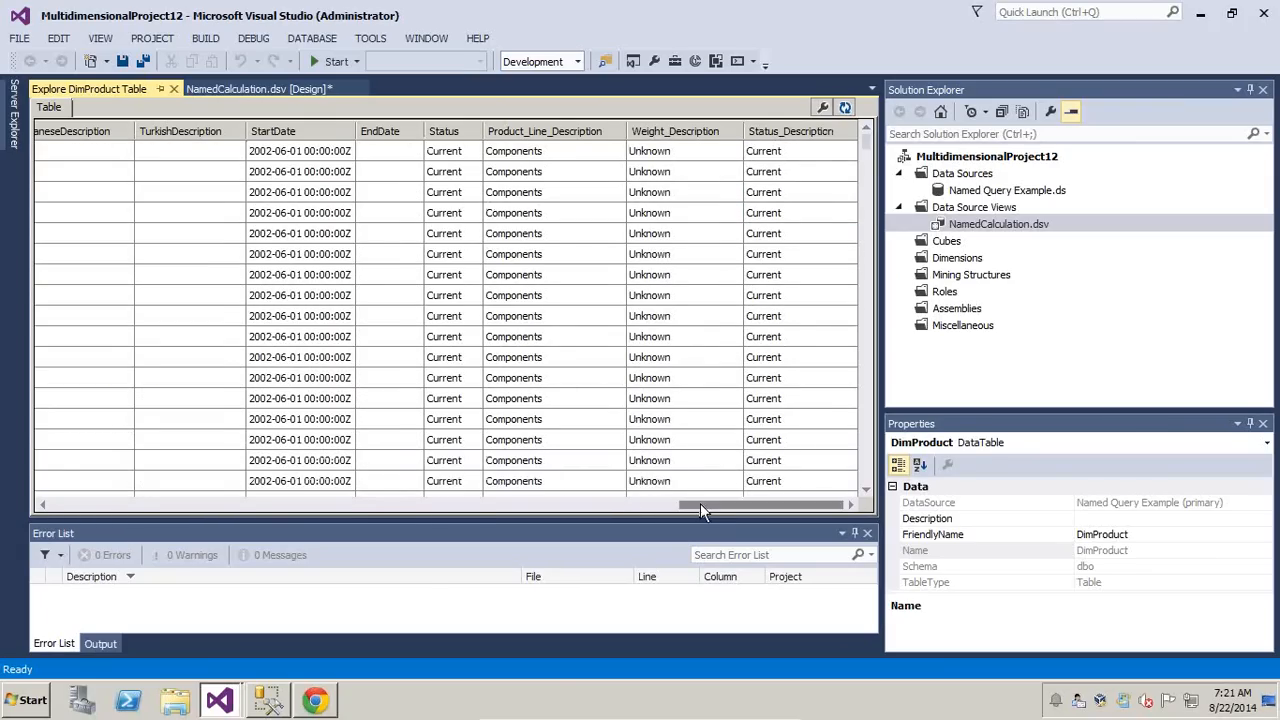
Compare the Status column's current and blank entries with the matching Status_Description values in the DimProduct data
drag(700, 503, 174, 526)
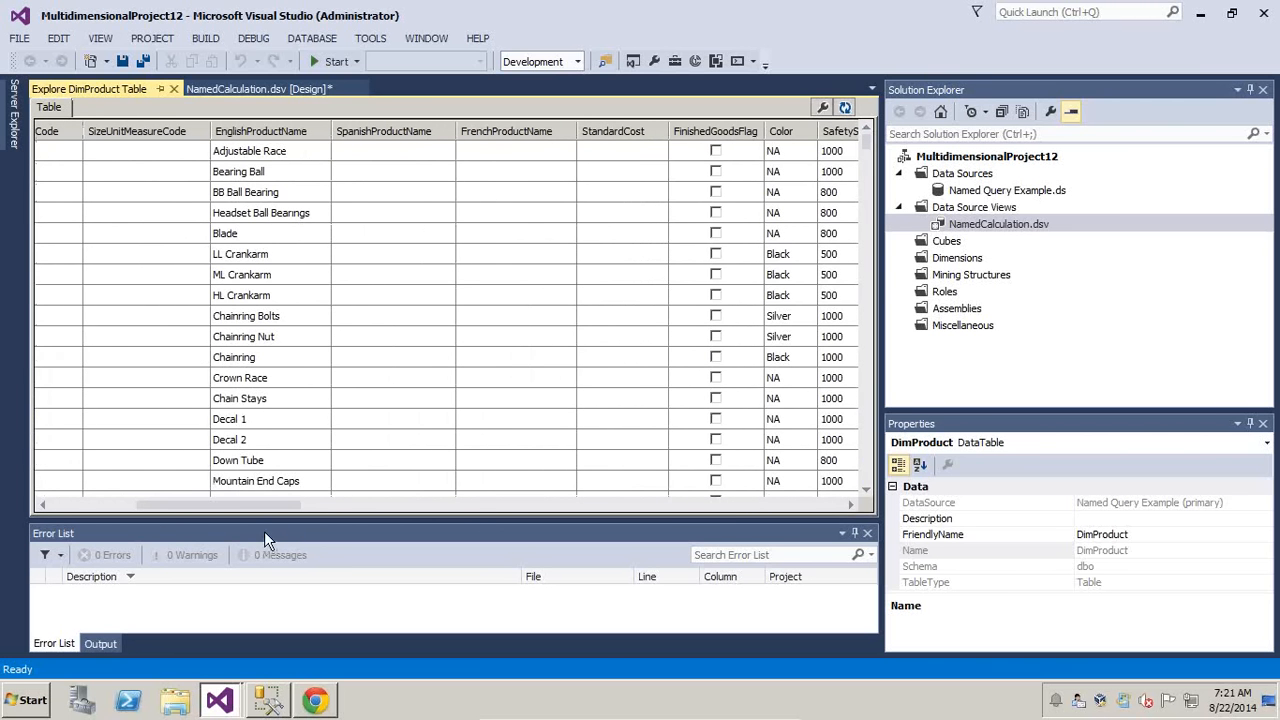
drag(243, 505, 716, 504)
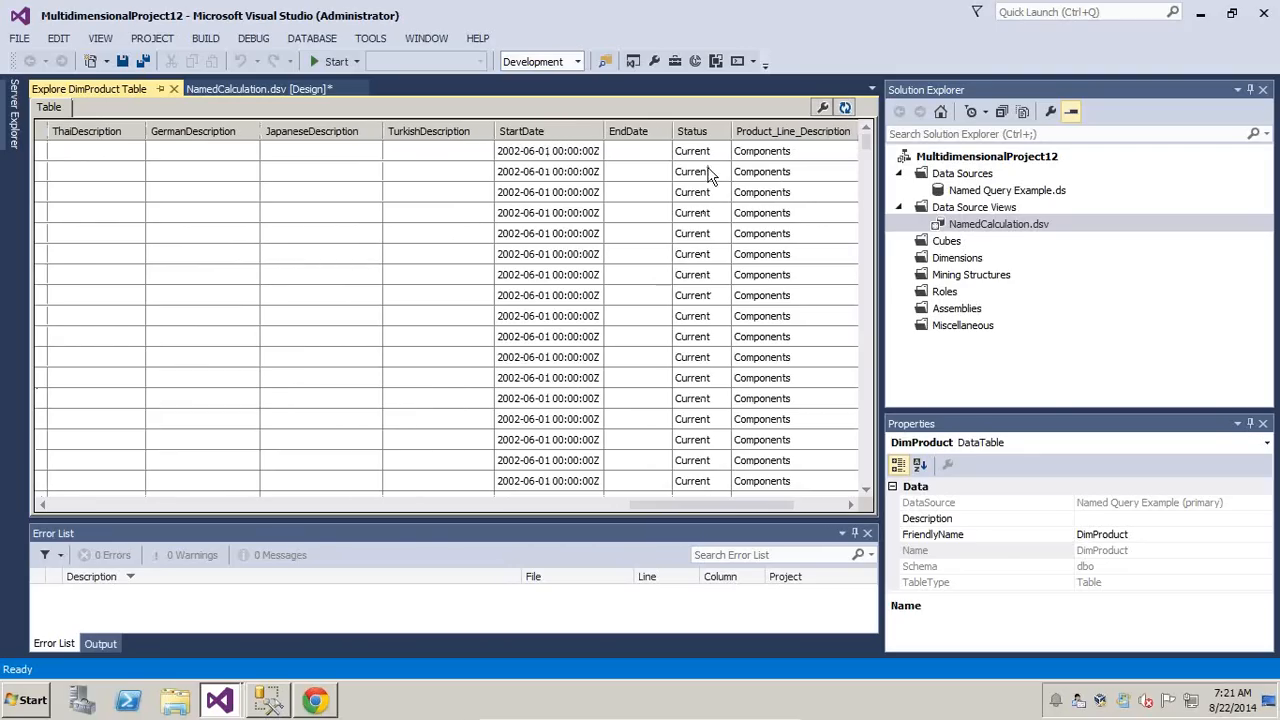
drag(705, 152, 703, 275)
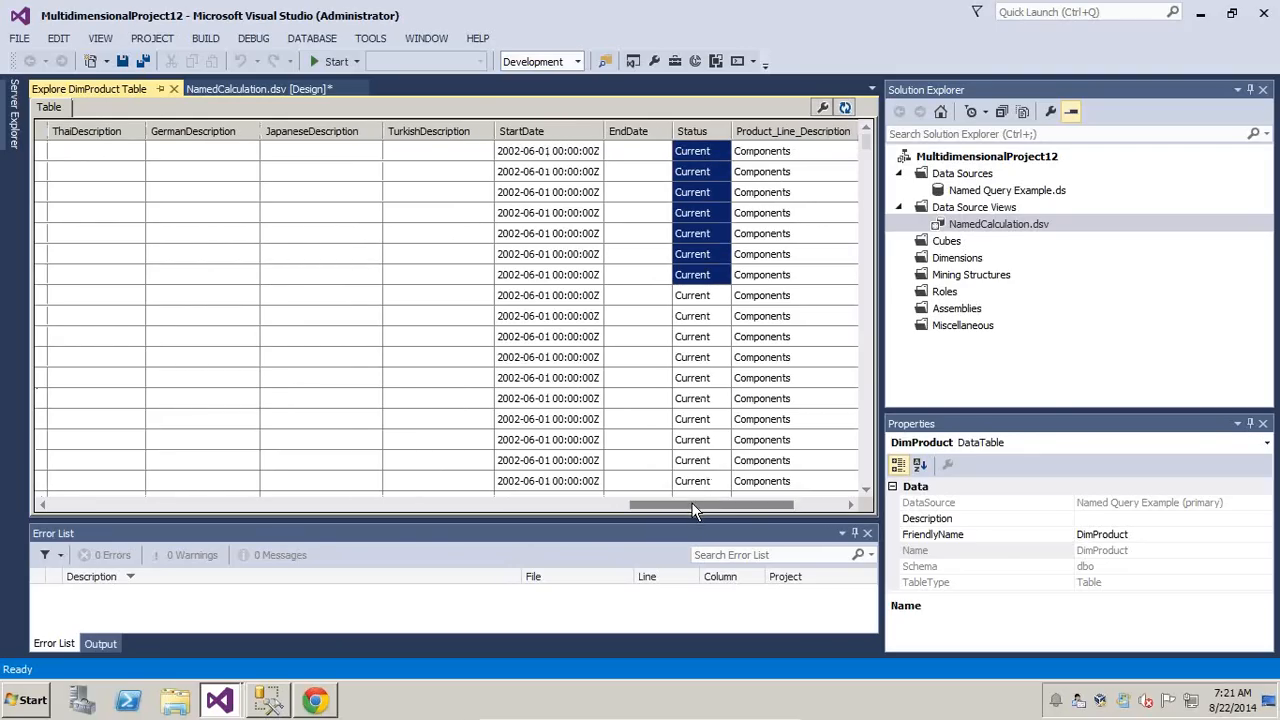
drag(697, 504, 745, 505)
drag(777, 158, 775, 203)
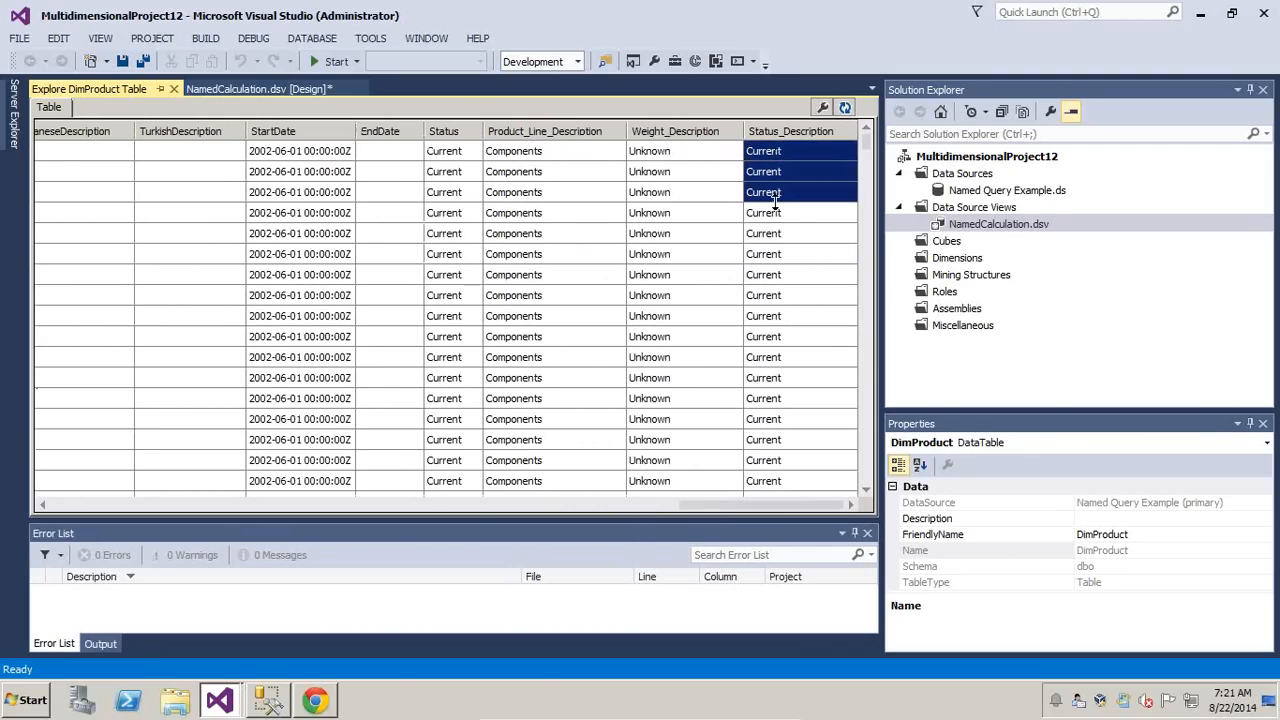
drag(865, 146, 864, 276)
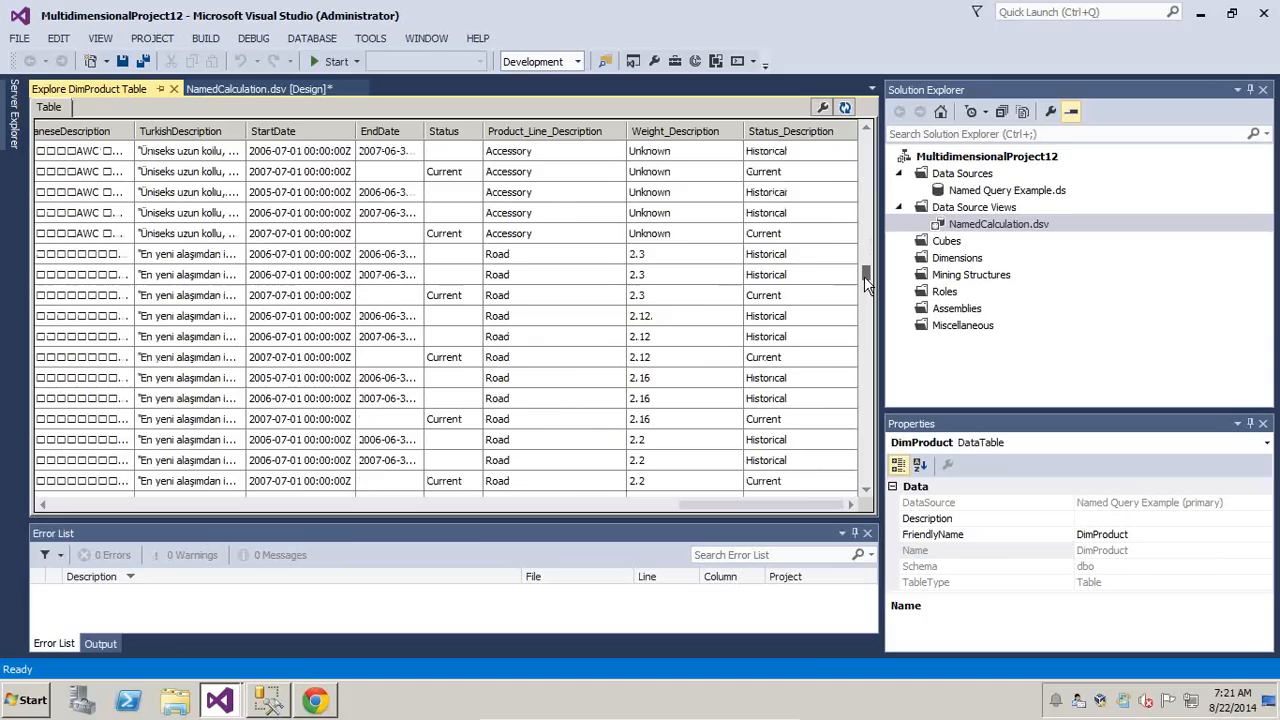
drag(463, 306, 470, 355)
drag(757, 330, 759, 347)
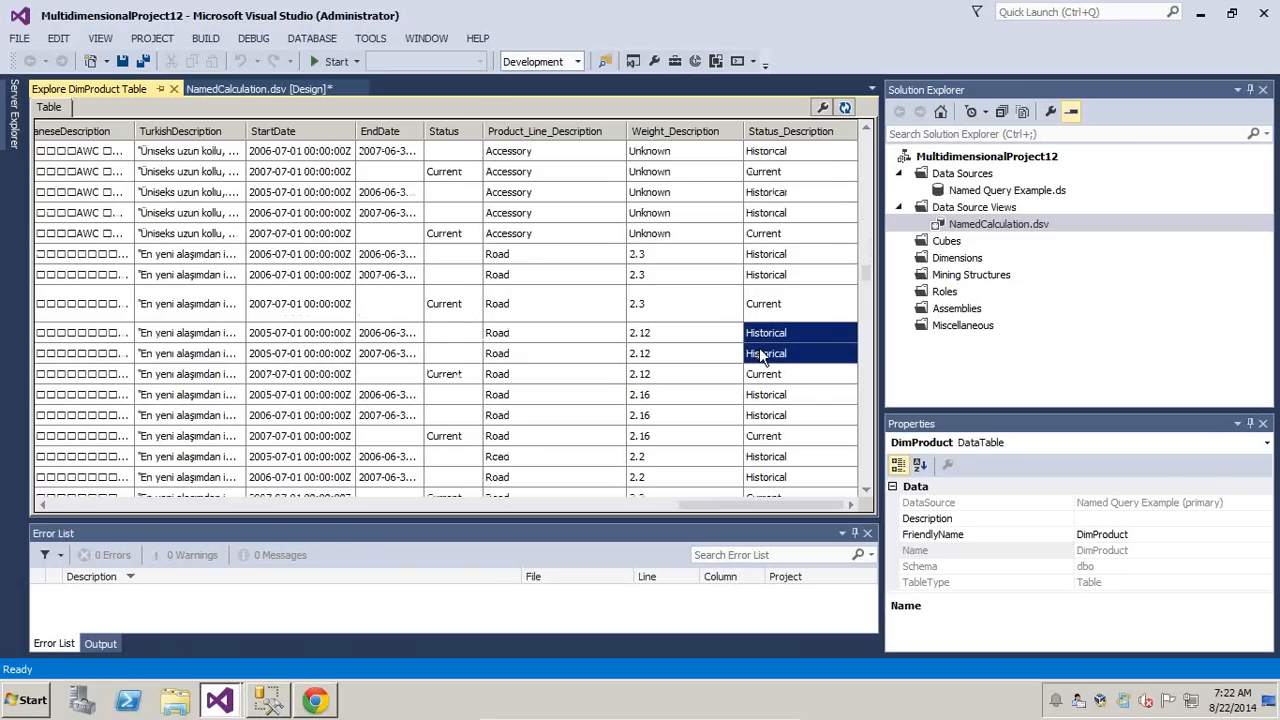
Switch to the PowerPoint slide show and advance to the slide with Business Requirement#7 and Business Requirement#8
mouse_move(745, 710)
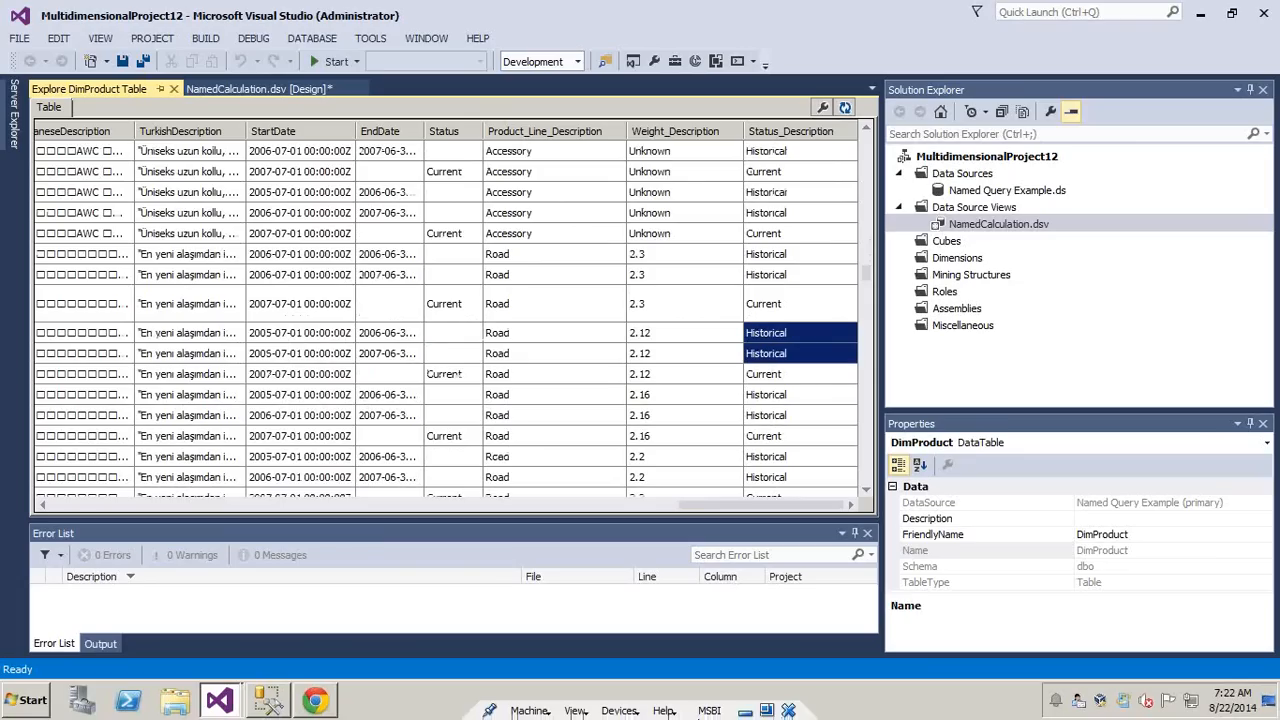
click(745, 710)
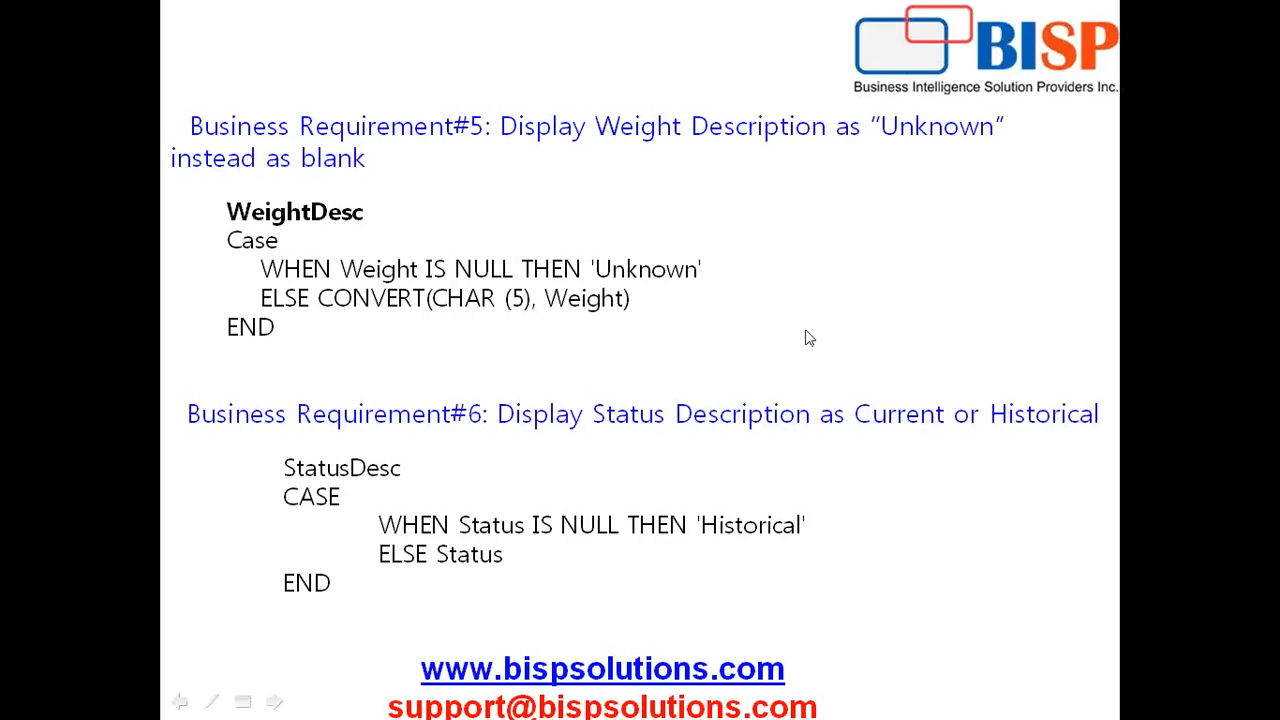
click(782, 376)
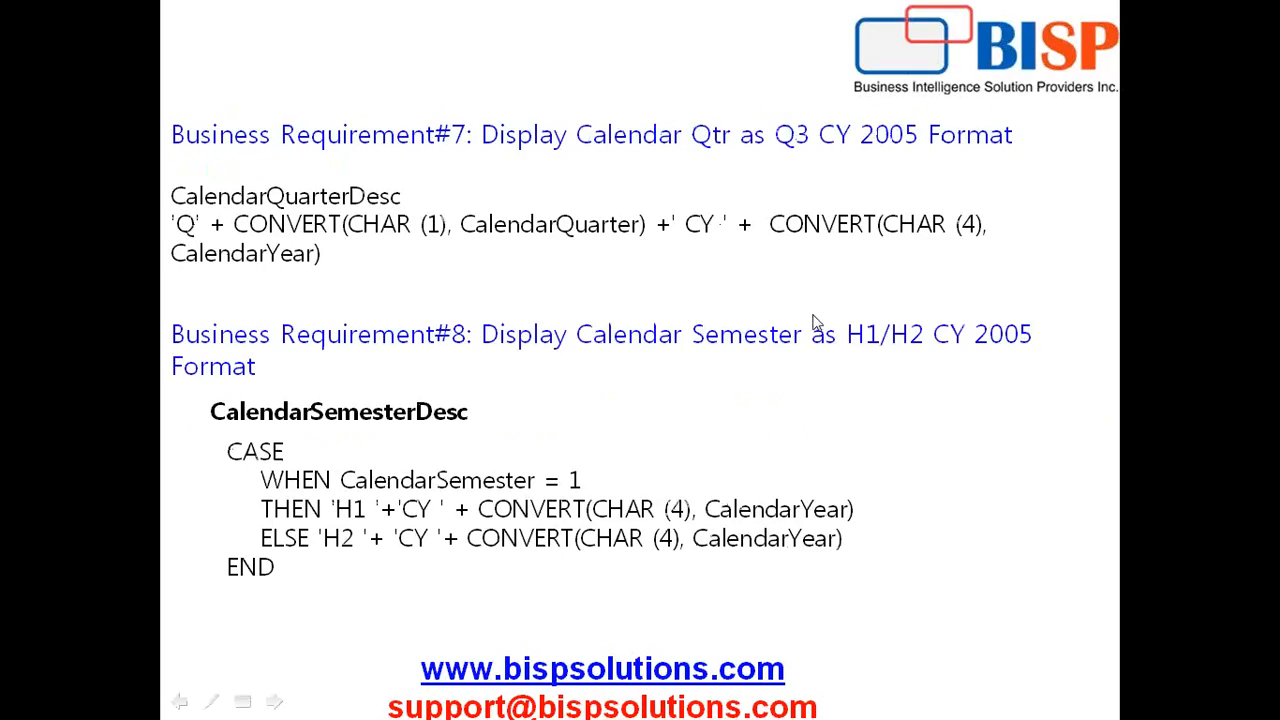